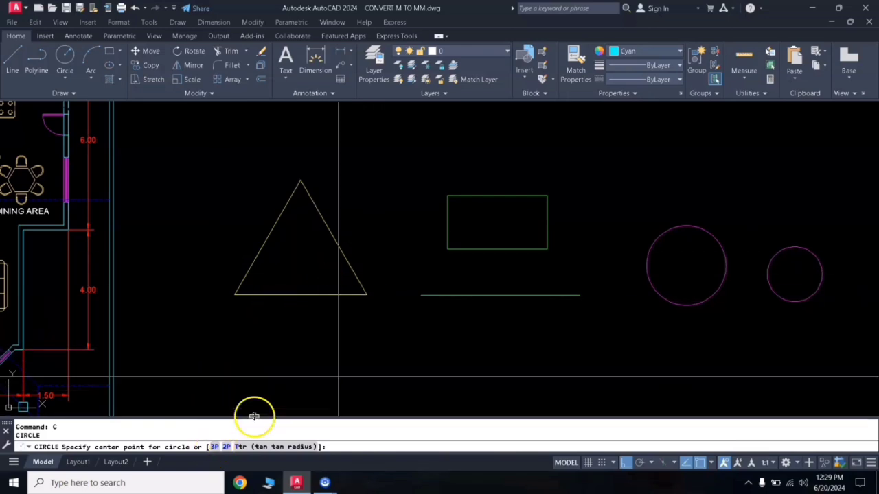
key(Escape)
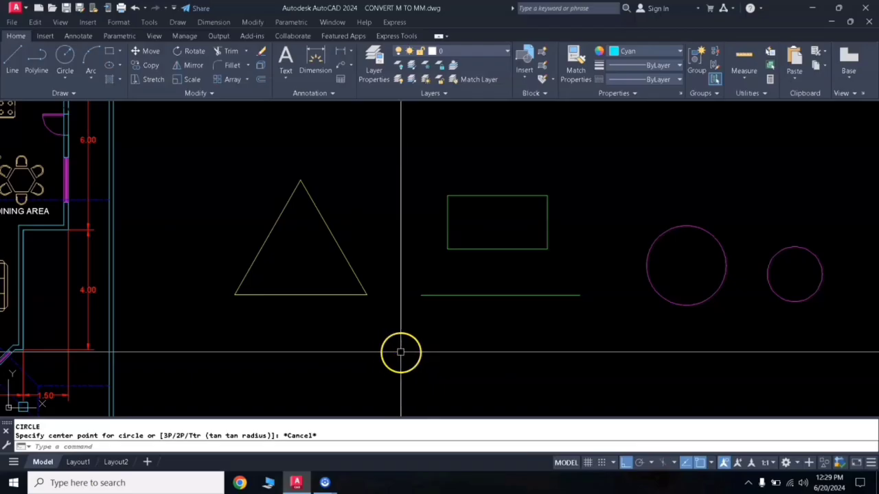
text(c)
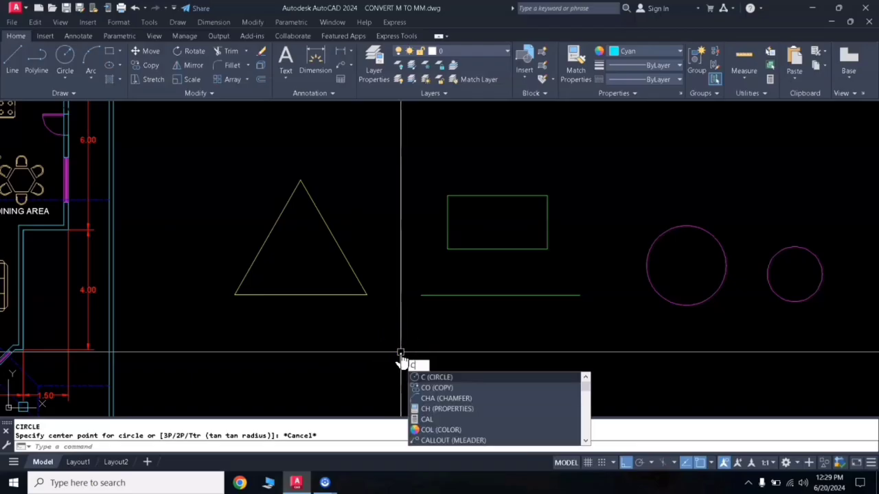
text(i)
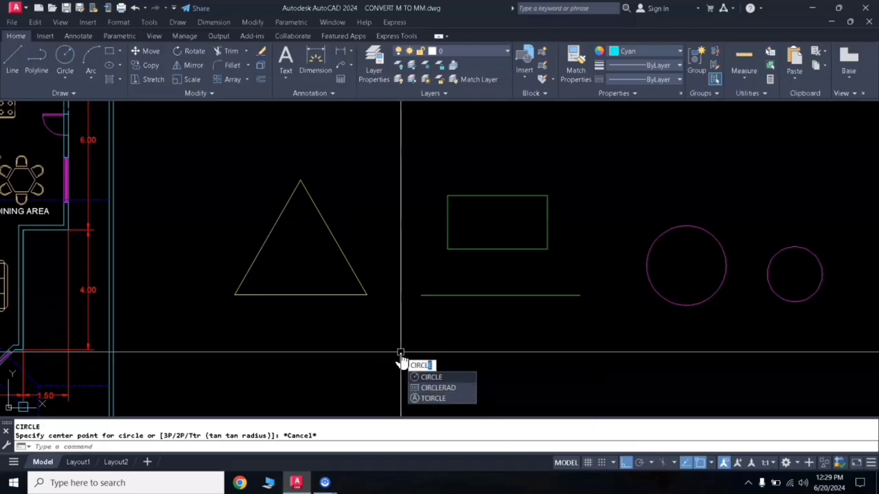
key(Escape)
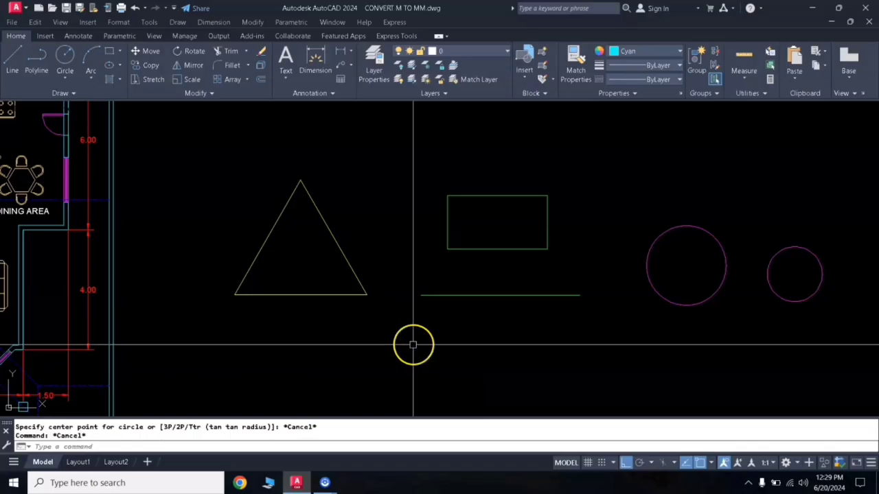
Draw a three-point circle inside the triangle through the midpoints of its three sides
text(c)
key(Return)
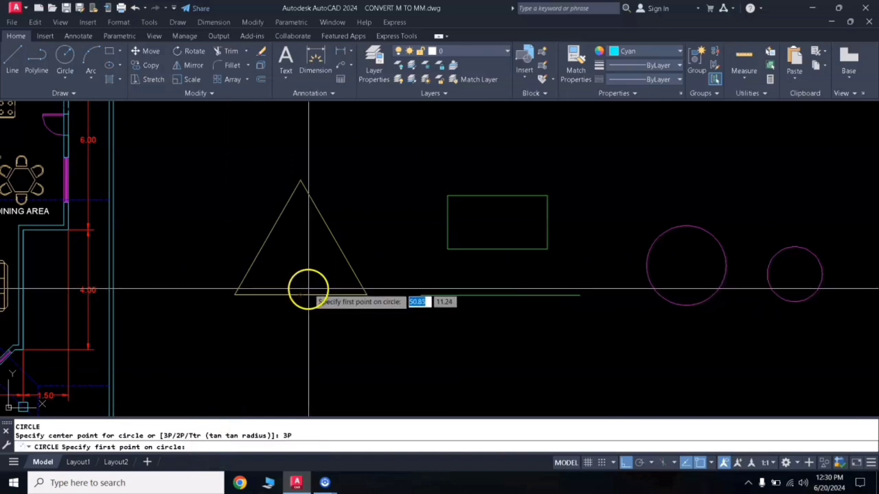
click(300, 295)
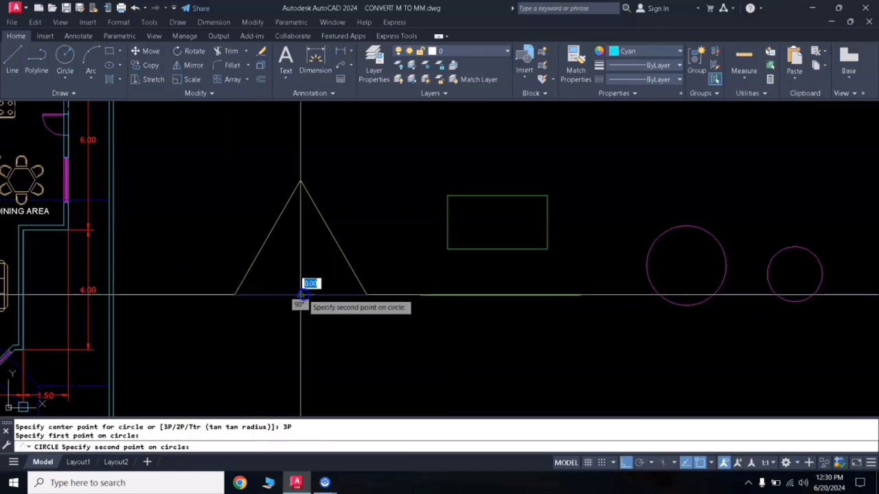
click(268, 238)
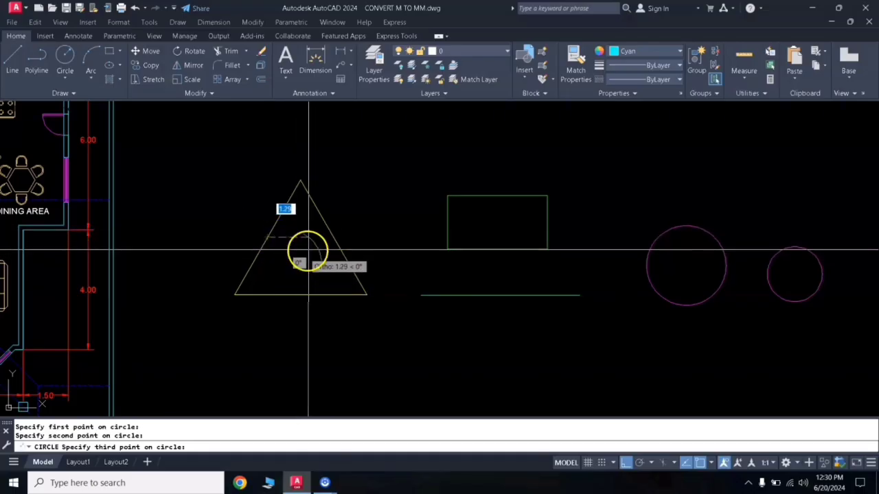
click(334, 238)
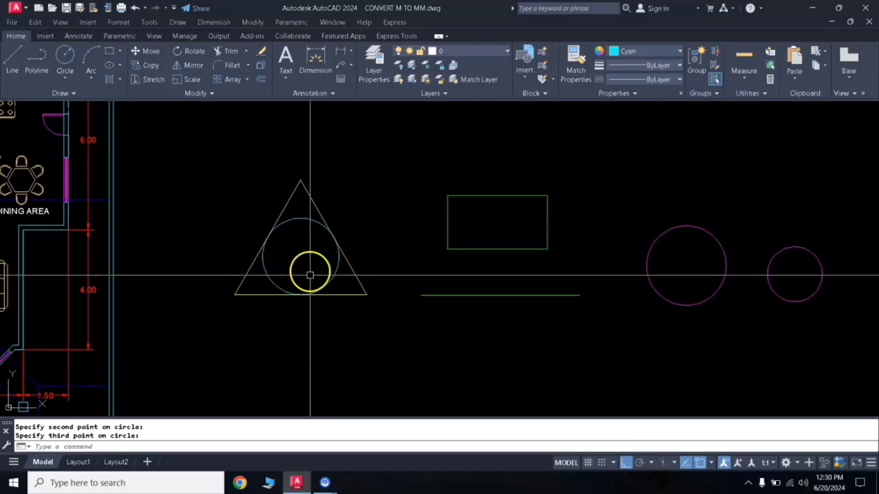
Draw a two-point circle from the midpoint of the green line to the midpoint of the rectangle's lower edge
text(c)
key(Return)
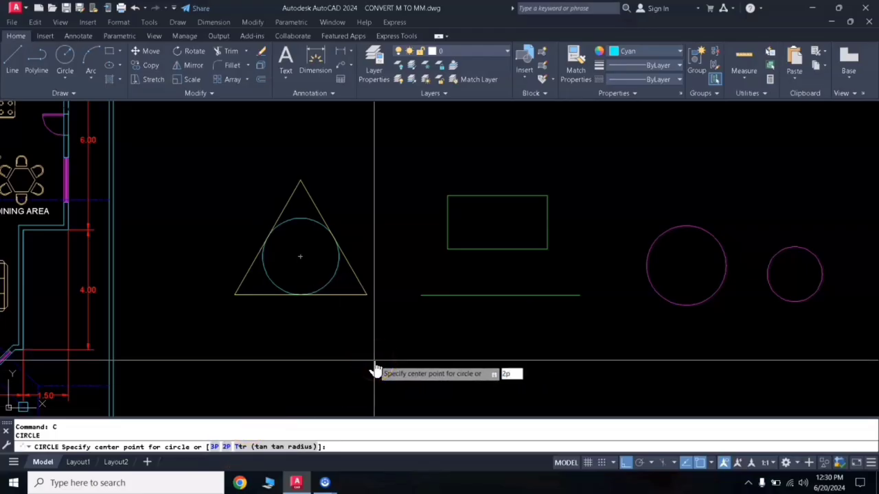
key(Return)
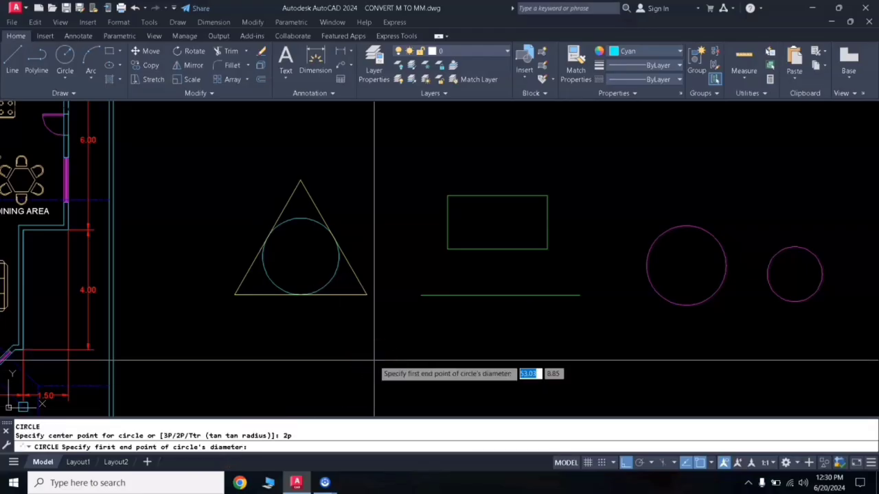
click(499, 295)
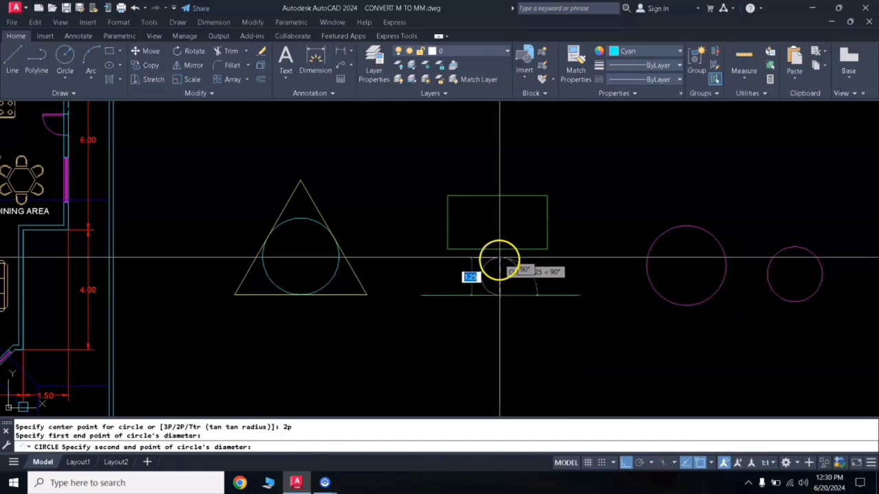
click(500, 249)
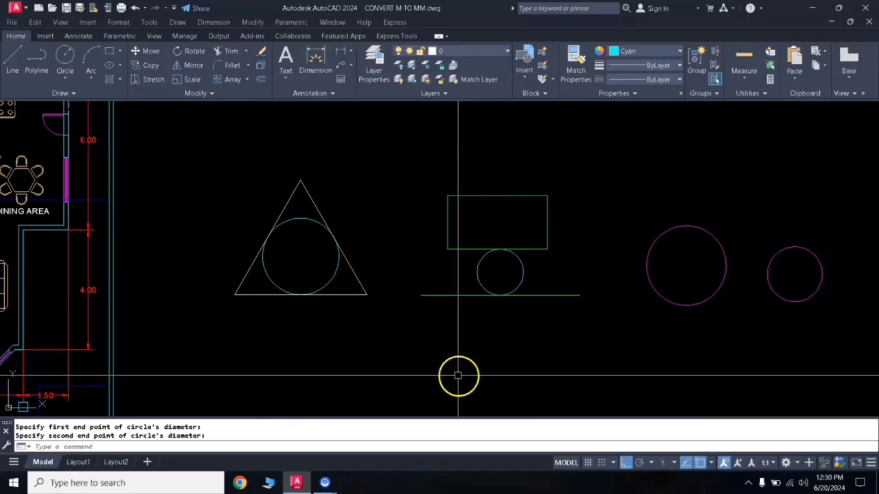
Draw a tangent-tangent-radius circle of radius 3 touching the upper facing sides of the two magenta circles
text(c)
key(Return)
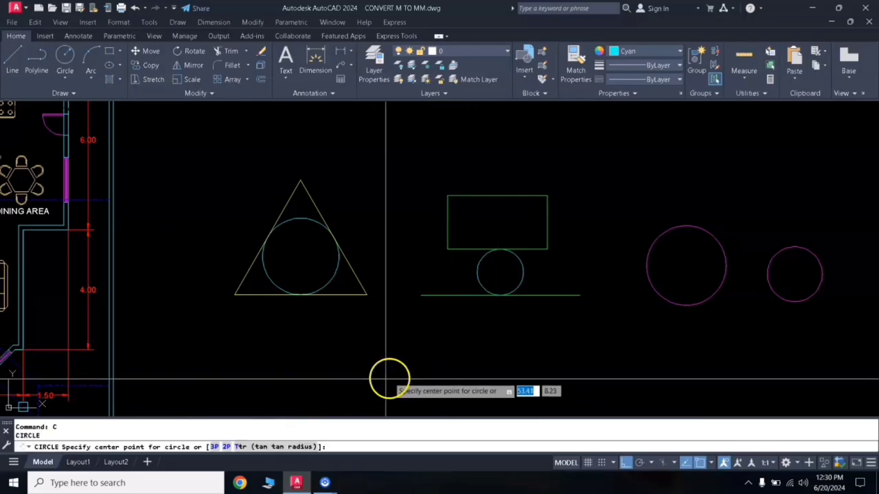
click(282, 447)
click(715, 237)
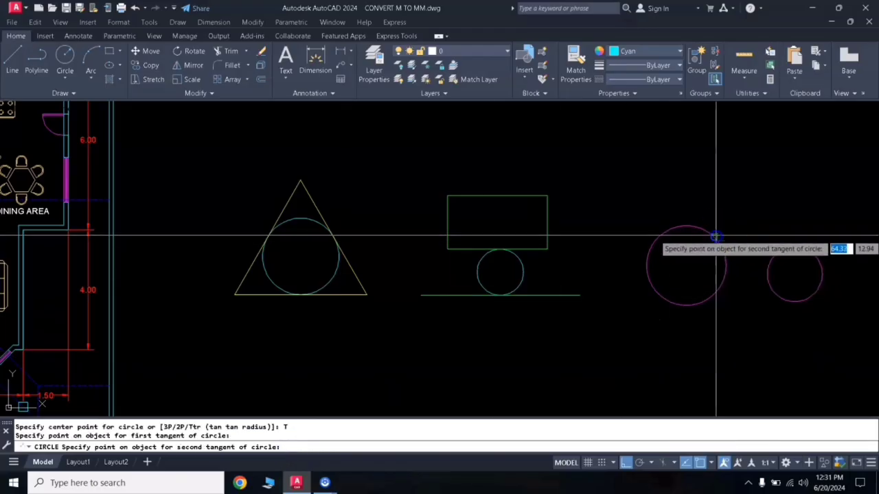
click(777, 251)
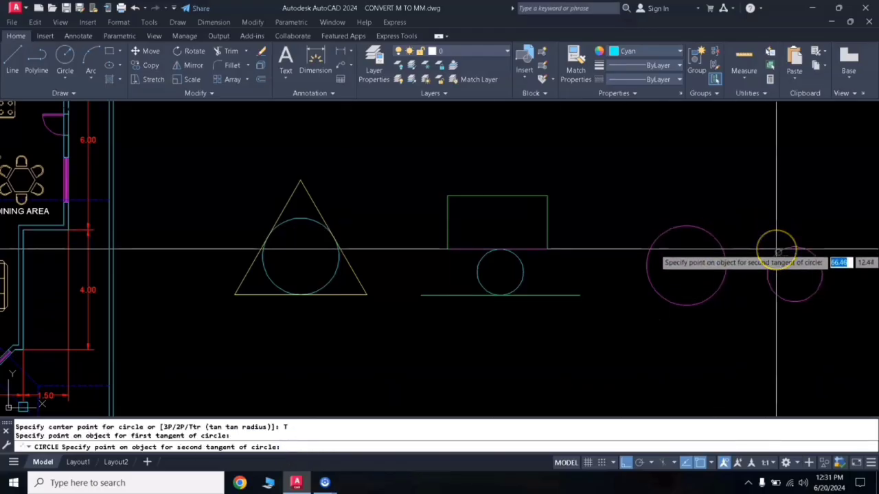
click(776, 248)
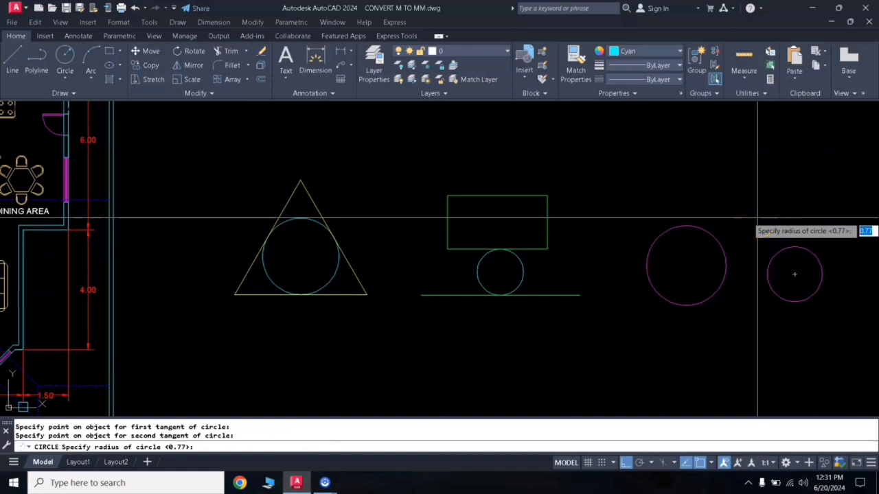
text(3)
key(Return)
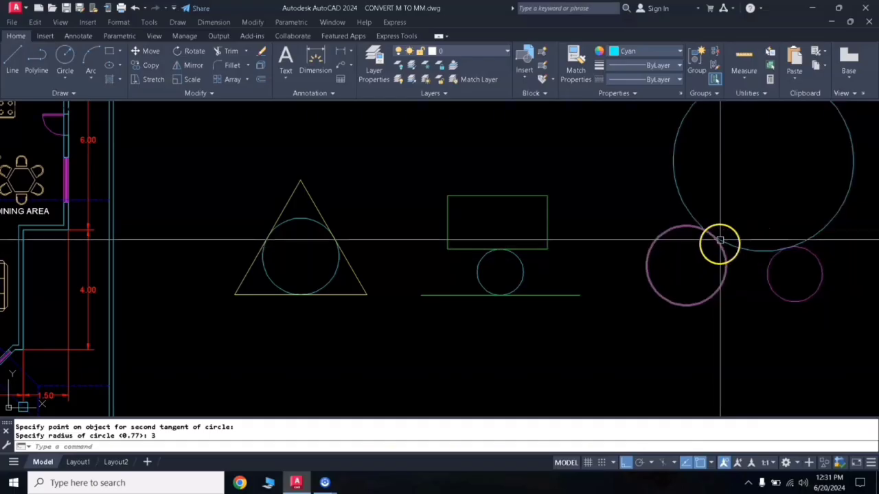
Add a radius dimension to the large upper tangent circle, accepting the 1:1 annotation scale
scroll(718, 237, up, 5)
scroll(546, 199, up, 4)
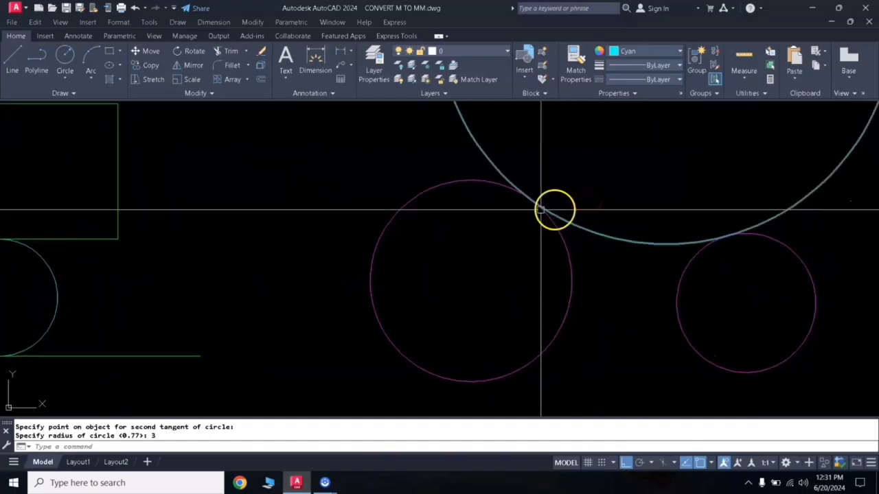
scroll(810, 257, down, 6)
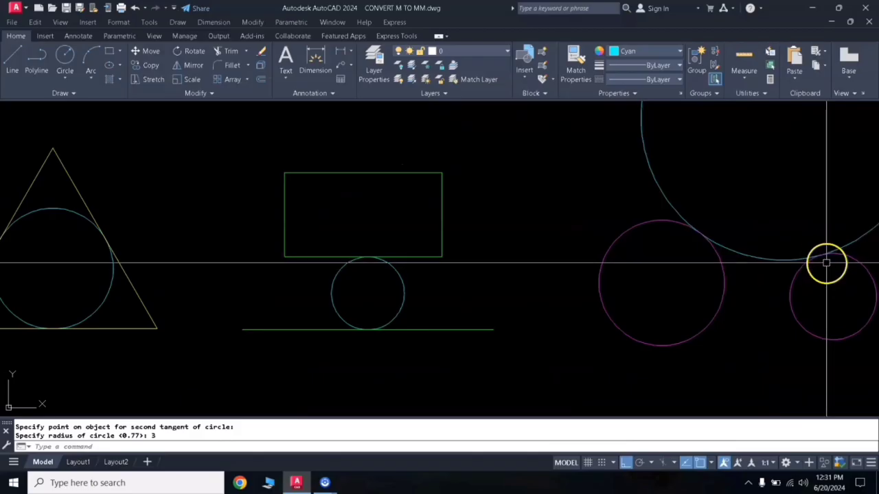
scroll(721, 253, down, 2)
mouse_move(730, 251)
middle_down()
mouse_move(631, 267)
mouse_move(592, 299)
middle_up()
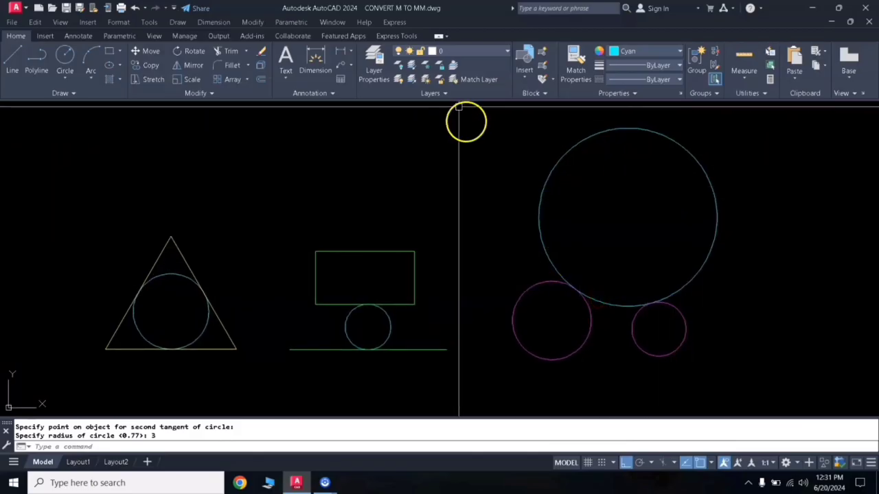
click(352, 55)
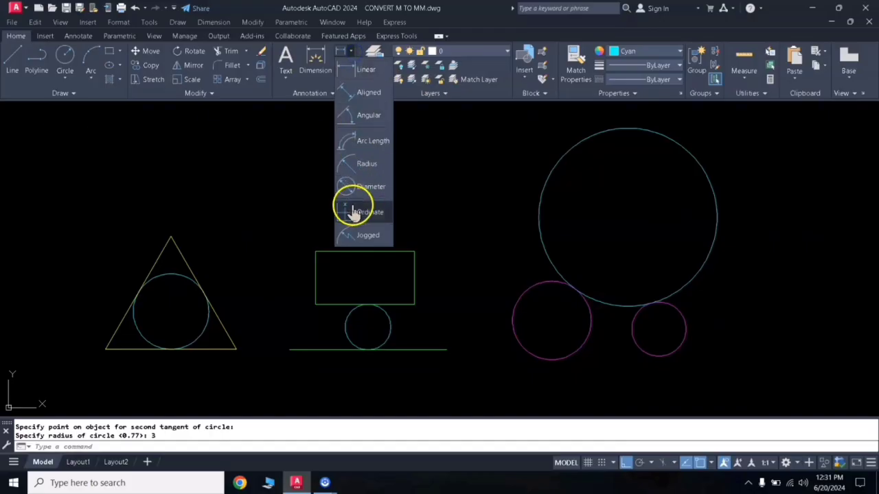
click(352, 166)
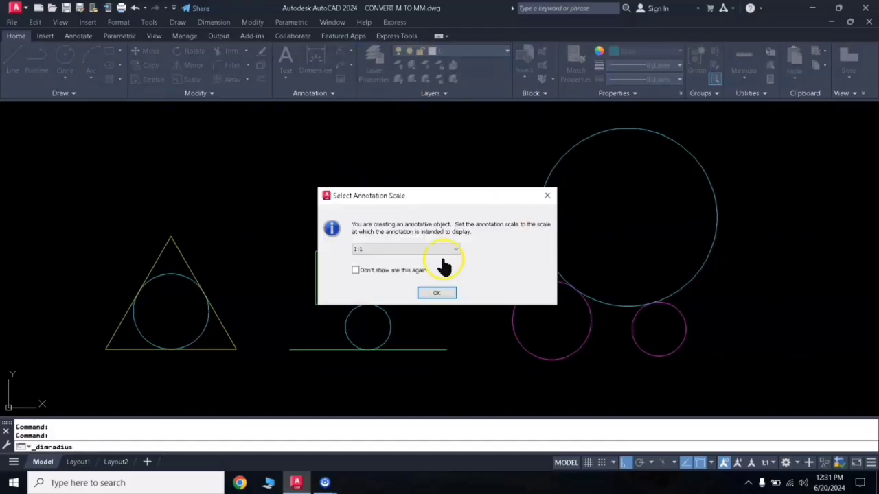
click(430, 293)
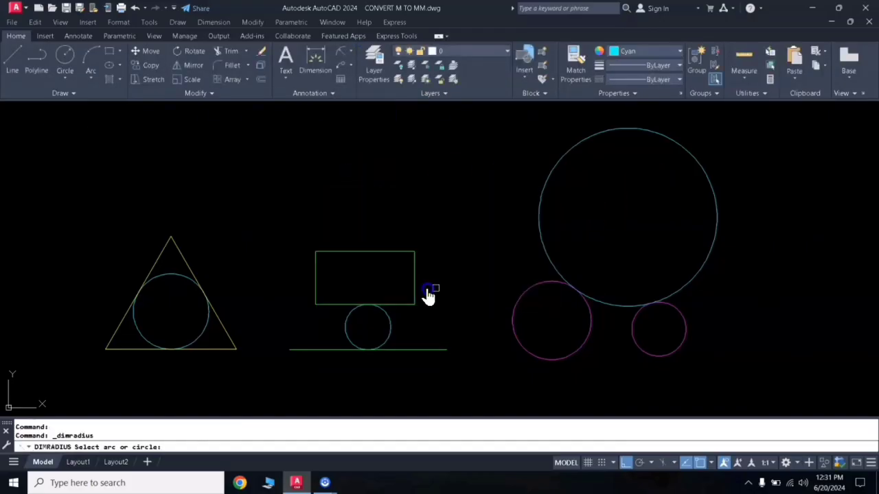
click(713, 196)
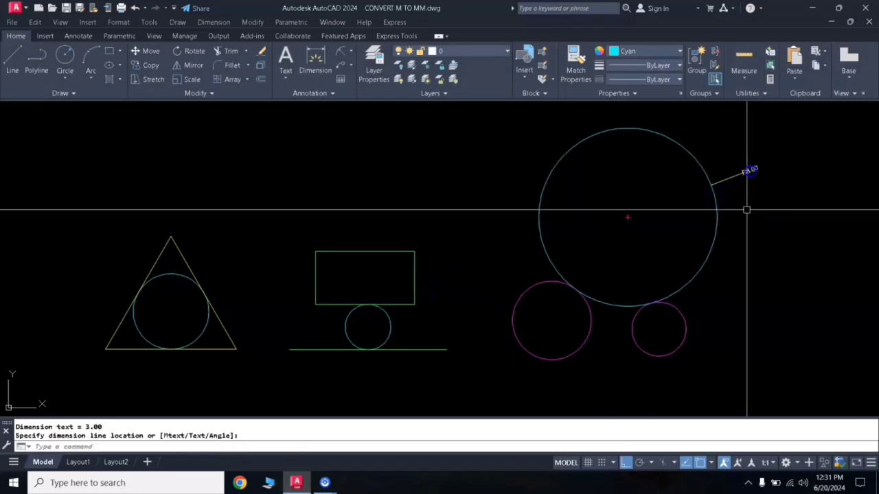
click(762, 184)
Draw a tangent-tangent-radius circle of radius 2 against the lower sides of both magenta circles and dimension its radius
middle_drag(648, 345, 634, 298)
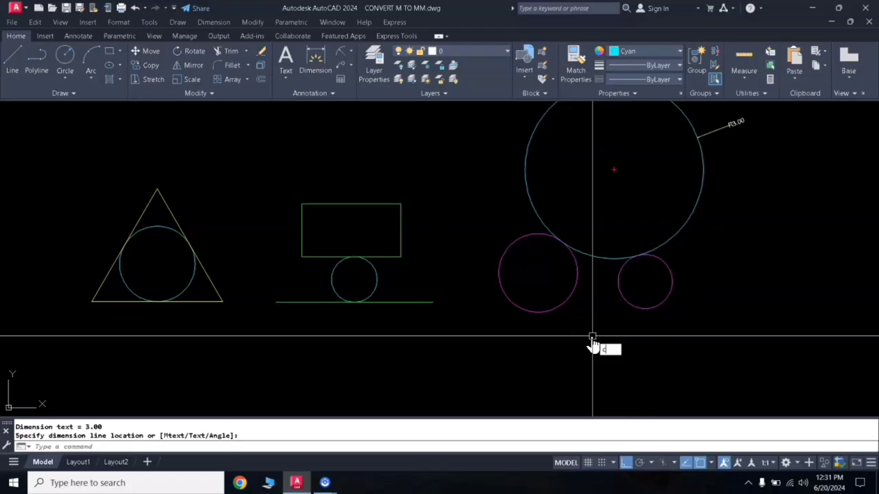
key(Return)
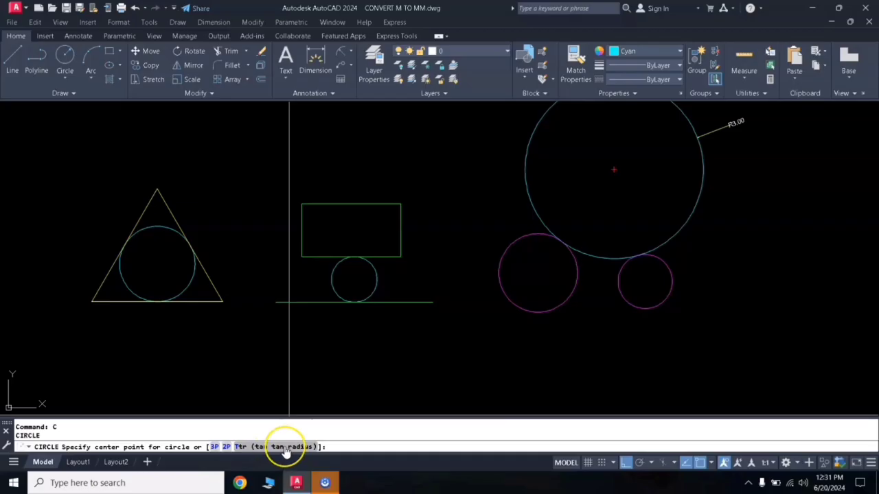
click(567, 300)
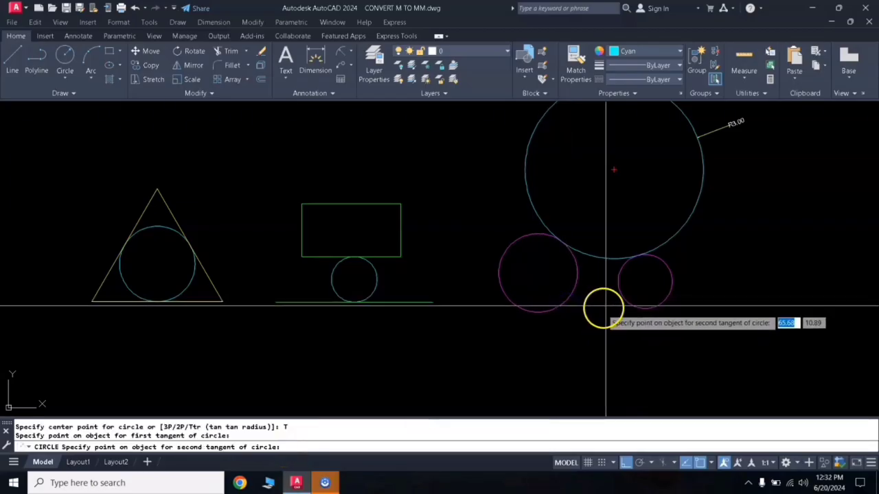
click(620, 296)
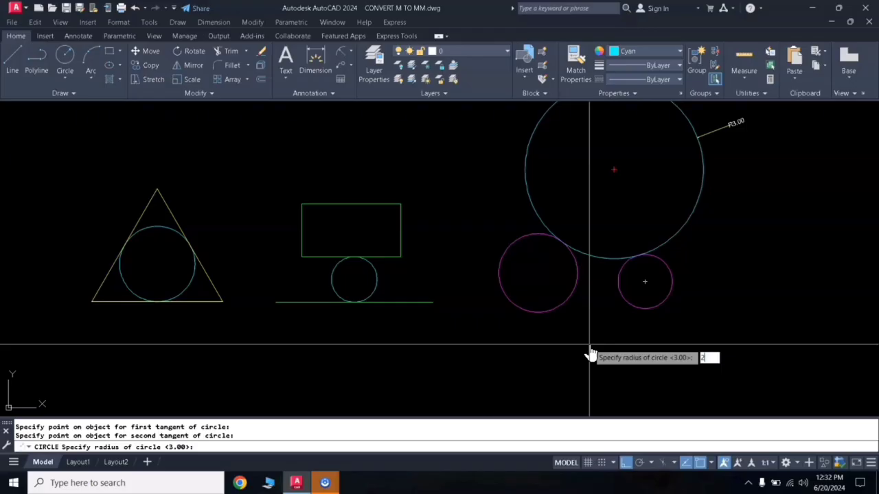
text(2)
key(Return)
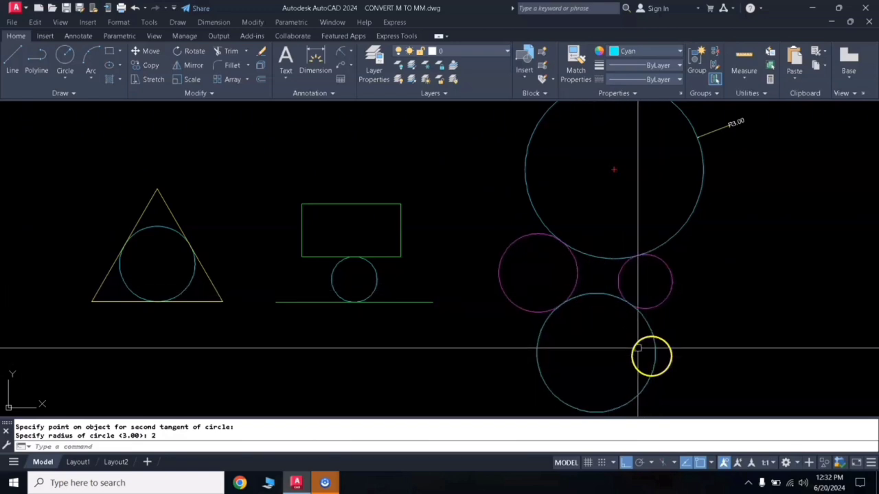
click(341, 57)
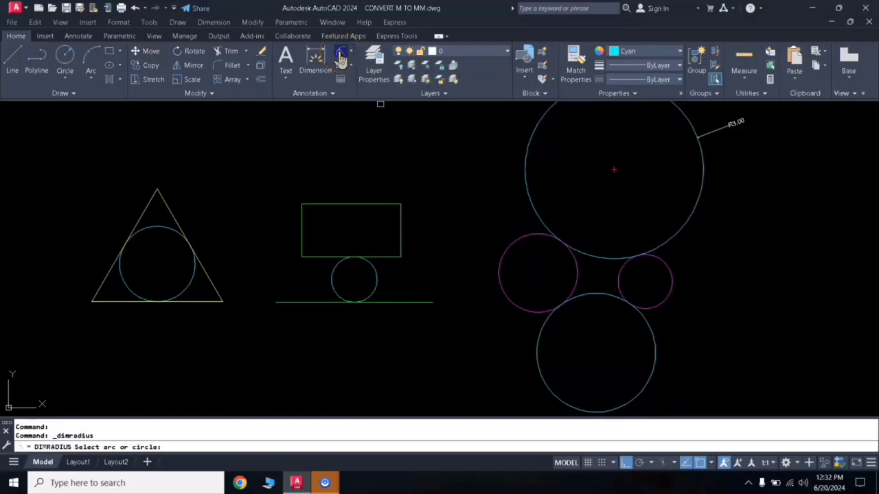
click(642, 390)
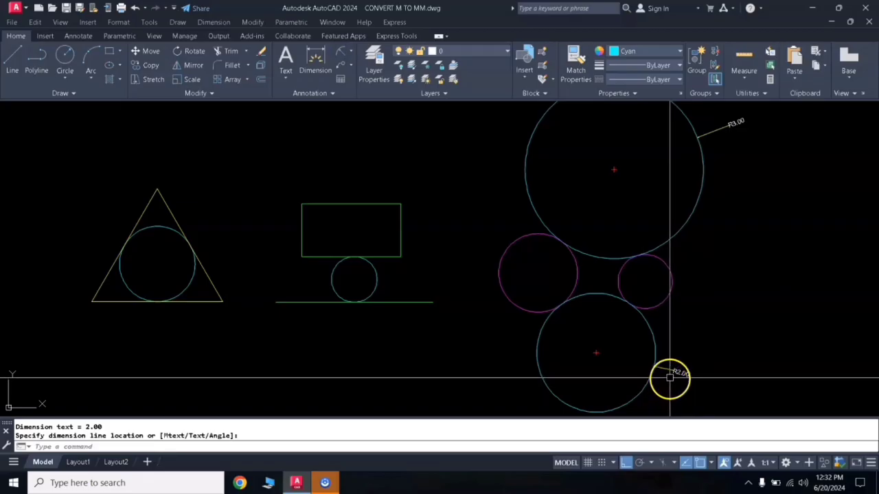
Draw a circle by centre and diameter in the empty area below the triangle, with a diameter of 1.5
scroll(669, 378, down, 2)
middle_drag(621, 344, 624, 328)
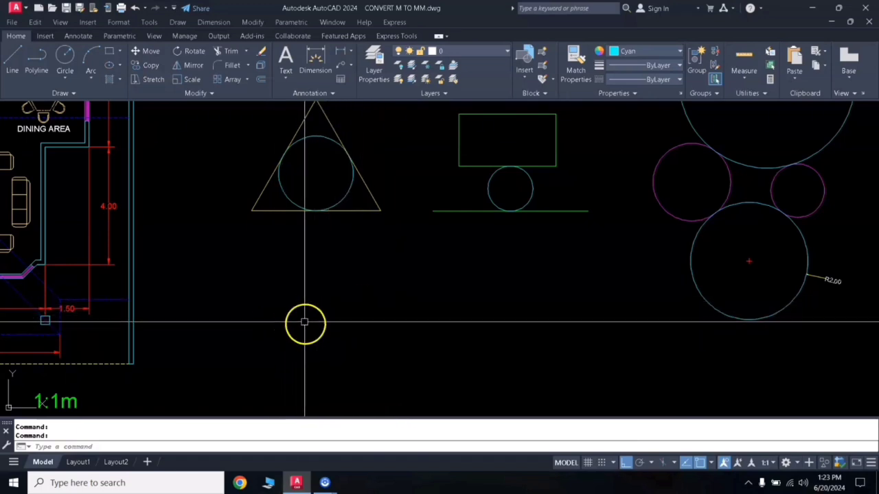
text(c)
key(Return)
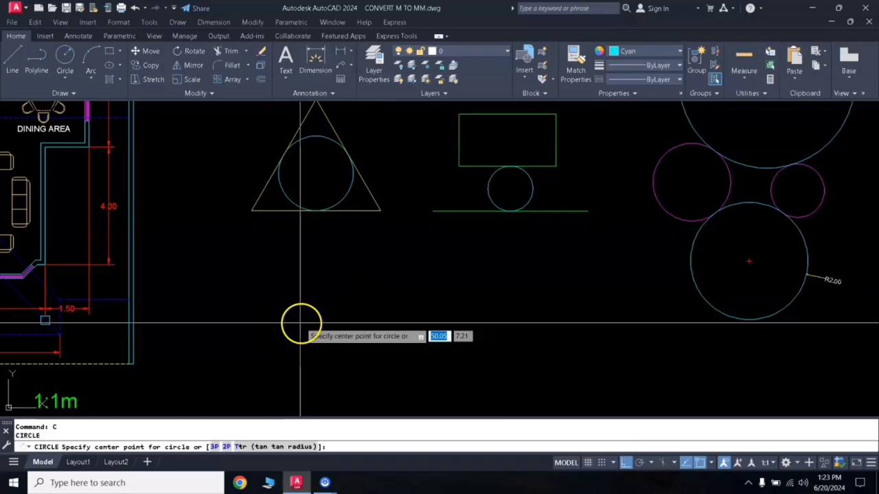
click(337, 326)
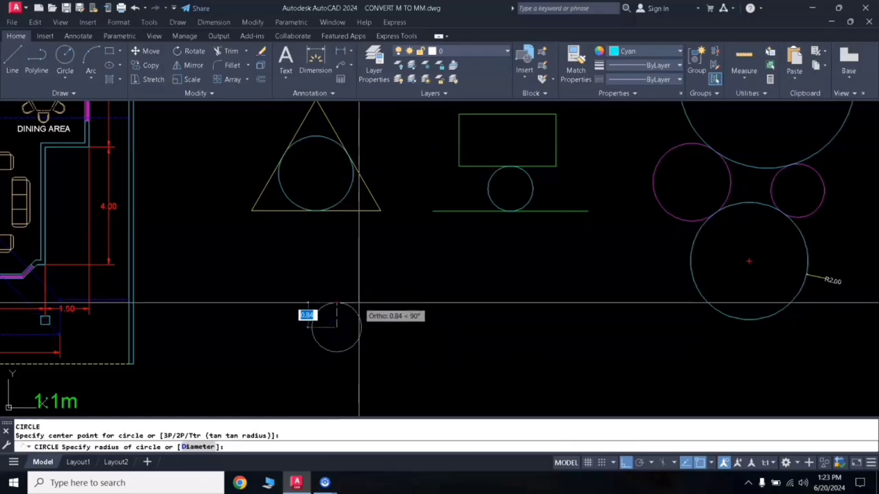
click(198, 447)
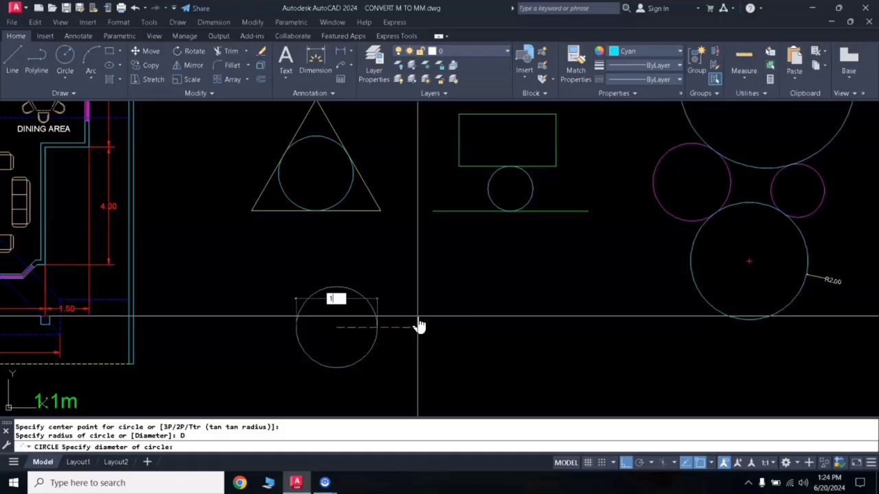
key(Return)
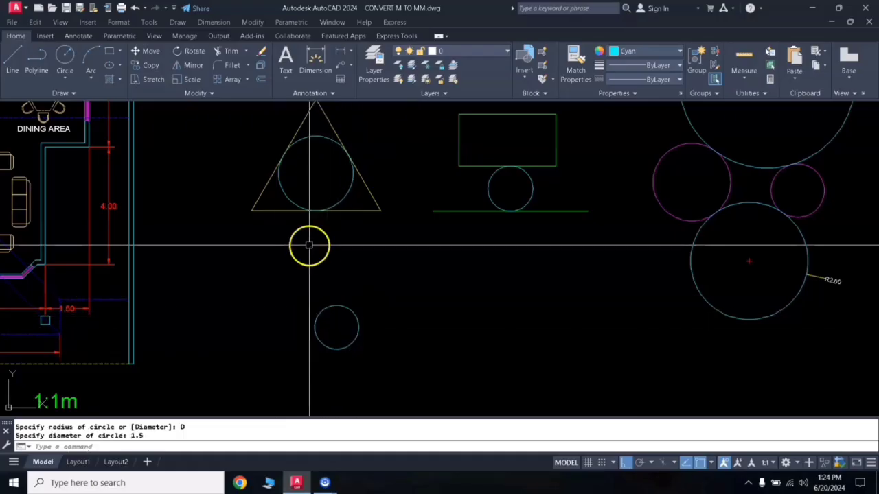
Add a diameter dimension to the new circle below the triangle, accepting the 1:1 annotation scale
click(350, 52)
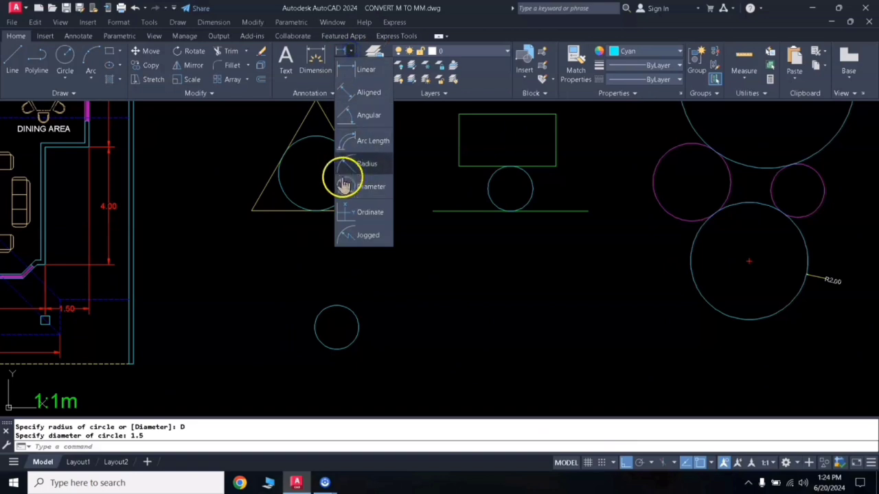
click(362, 191)
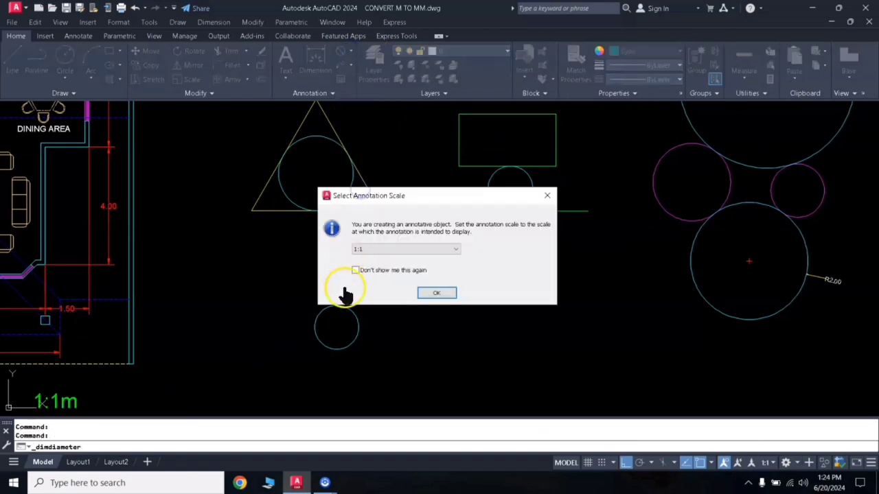
click(436, 294)
click(356, 317)
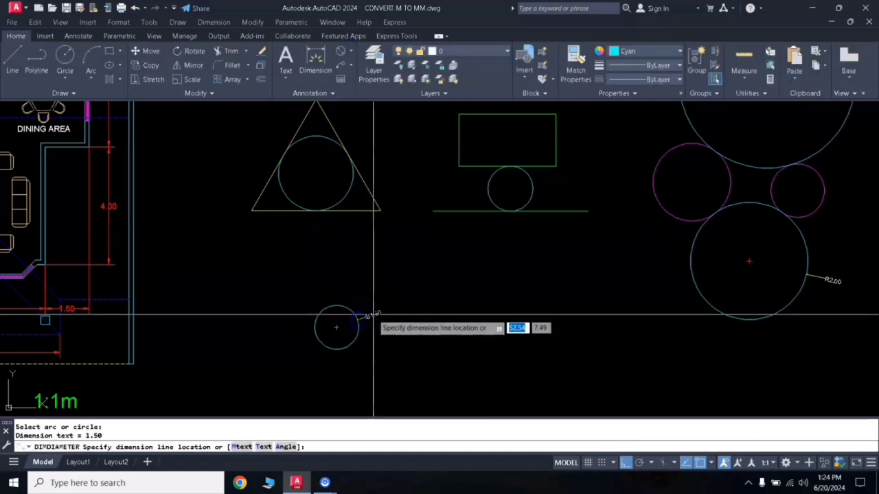
scroll(372, 317, up, 2)
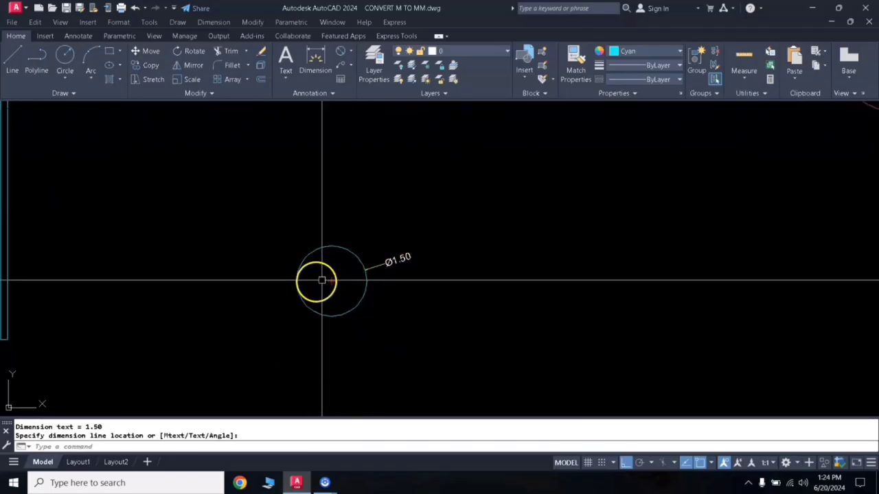
Draw a circle by centre and diameter below the green line, with a diameter of 2
scroll(337, 278, down, 2)
middle_drag(433, 231, 413, 260)
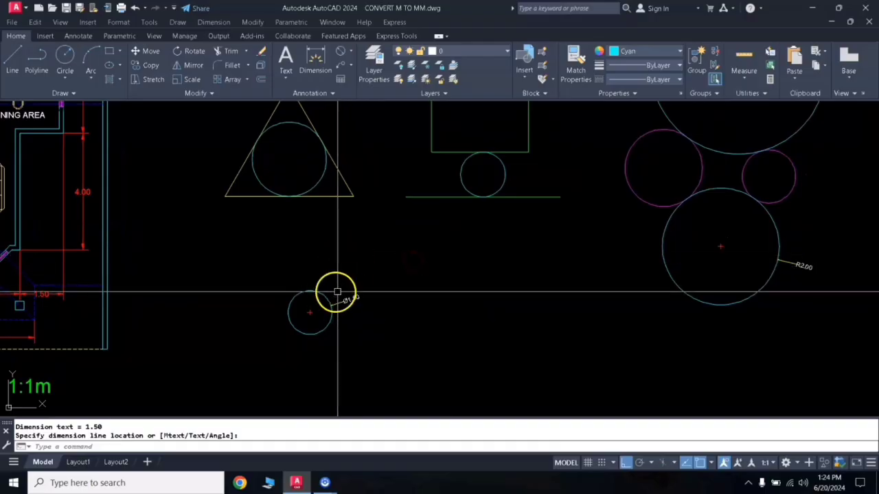
click(405, 283)
text(c)
key(Return)
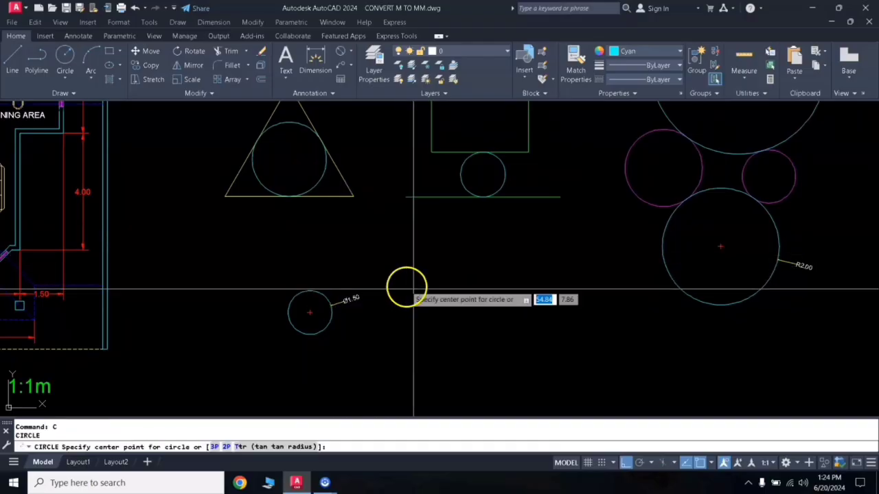
click(454, 331)
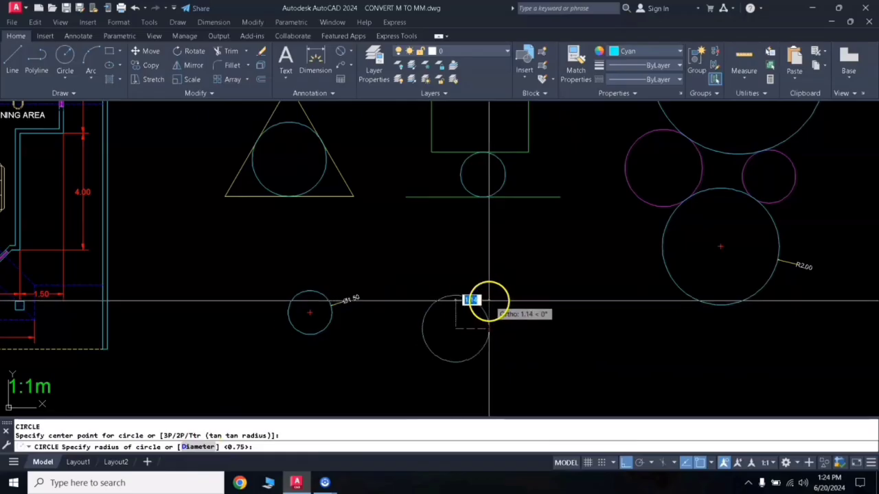
text(d)
key(Return)
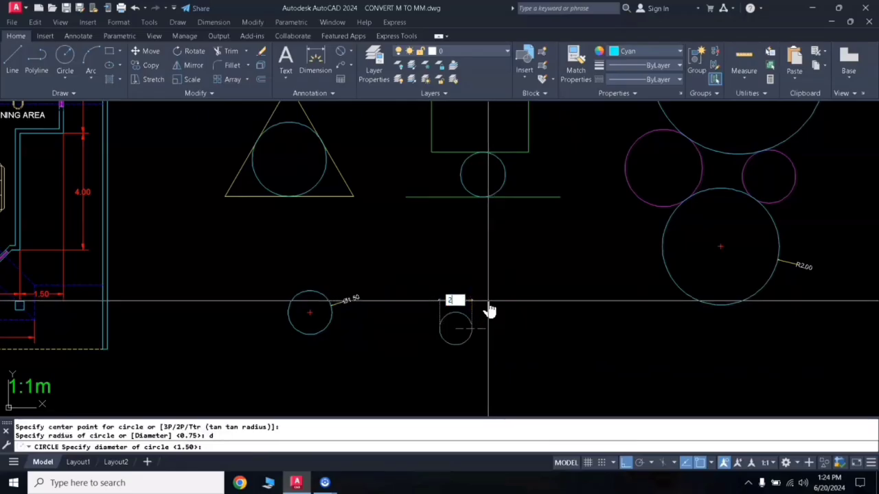
key(Return)
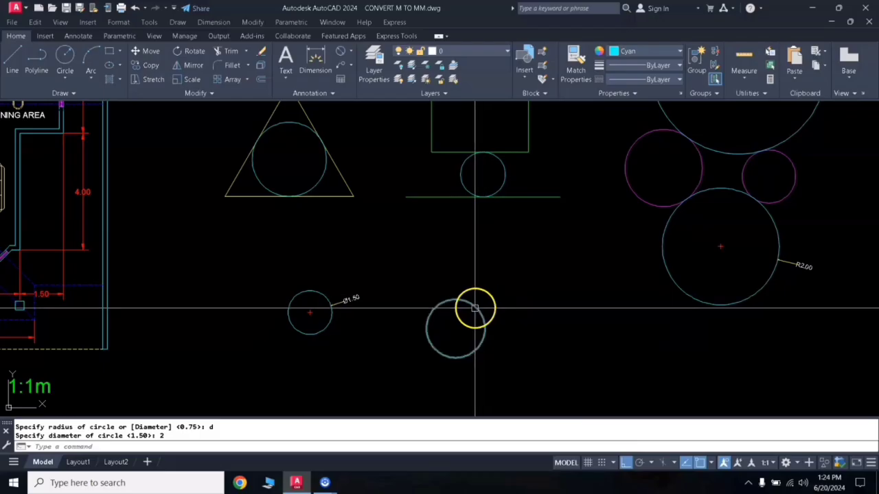
Add a diameter dimension to the circle below the green line, placing its text at the upper right
click(340, 54)
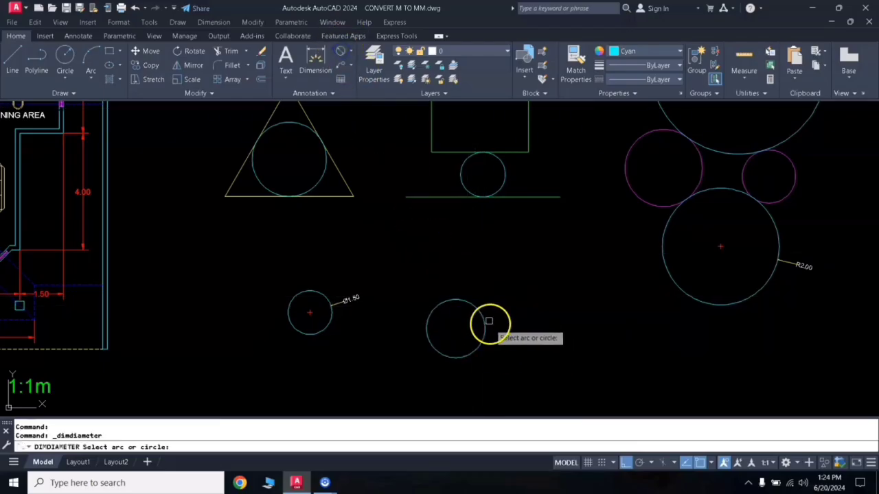
click(481, 314)
click(491, 298)
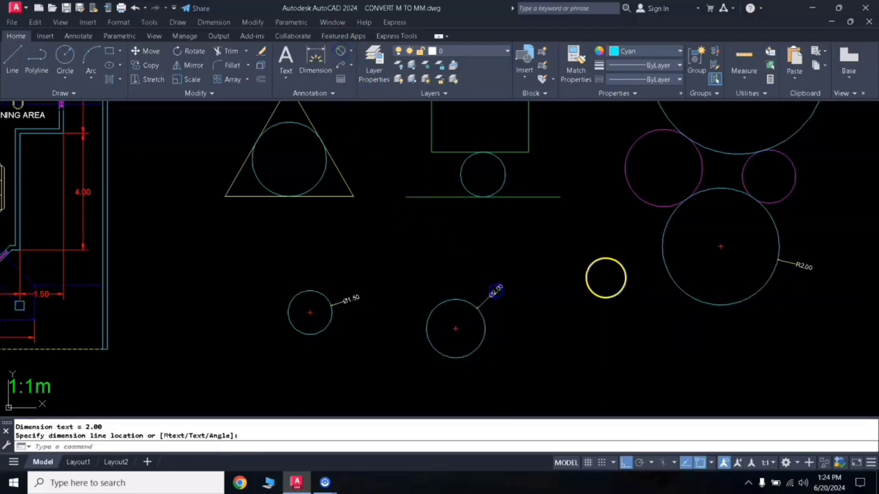
scroll(479, 309, up, 2)
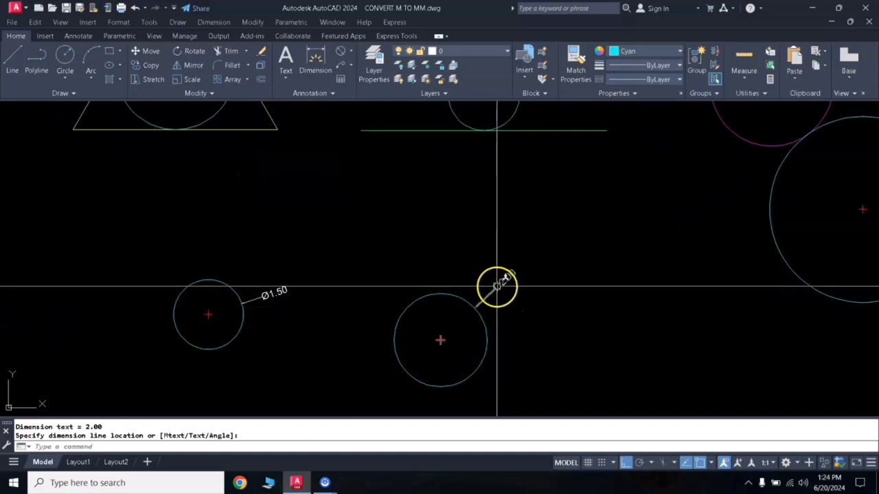
Draw a circle by centre and radius to the lower right of the diameter 2 circle, with a radius of 2
scroll(504, 326, down, 2)
middle_drag(510, 309, 474, 268)
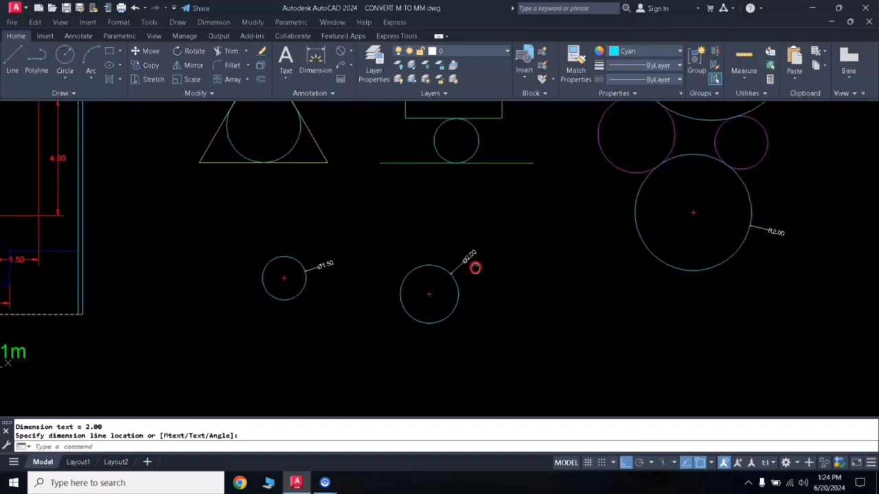
text(c)
key(Return)
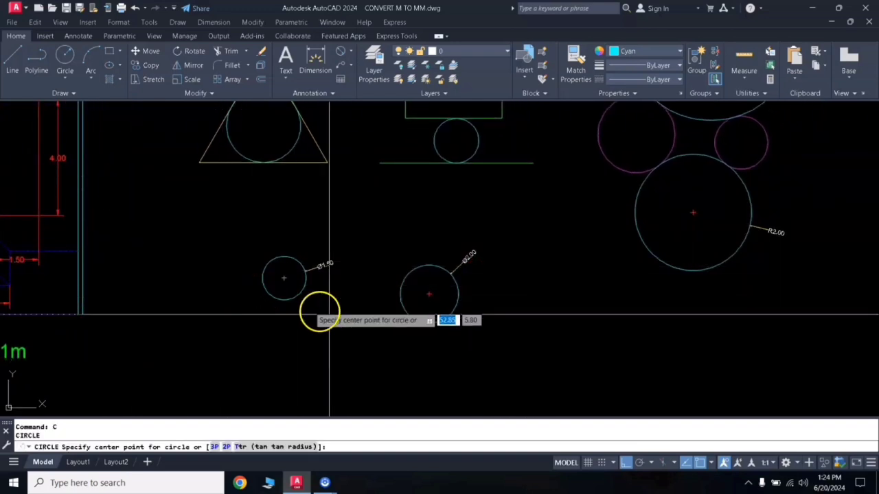
click(543, 337)
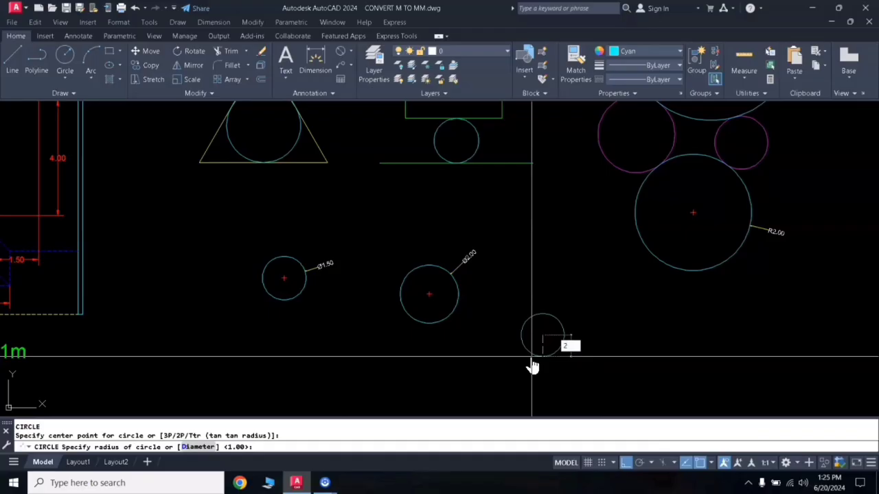
key(Return)
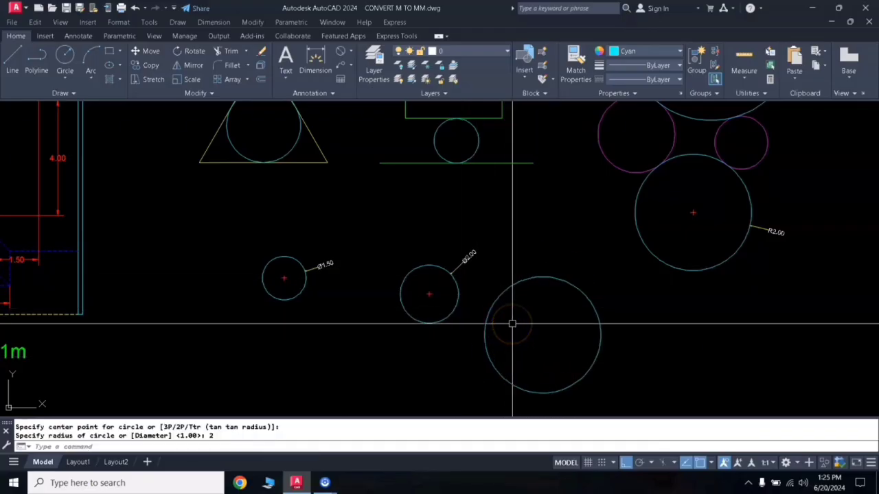
Add a radius dimension to the new large circle, placing it above the circle's upper edge
click(350, 55)
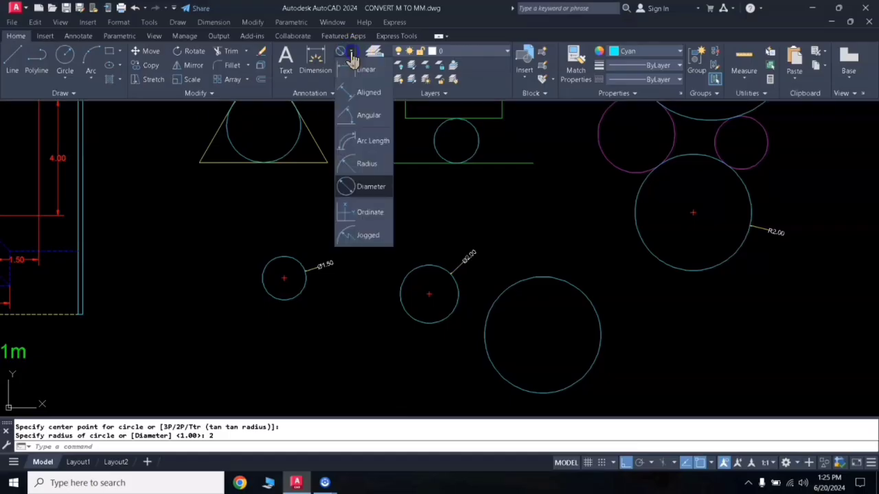
click(371, 167)
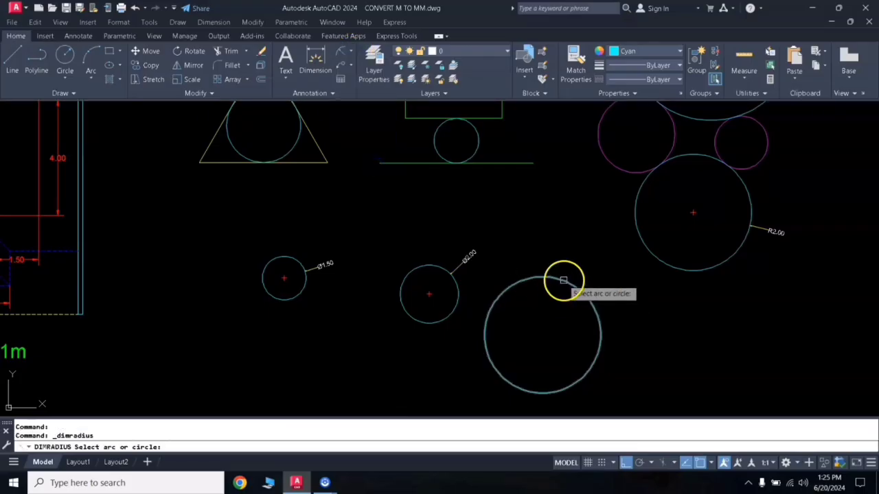
click(563, 285)
scroll(565, 277, up, 2)
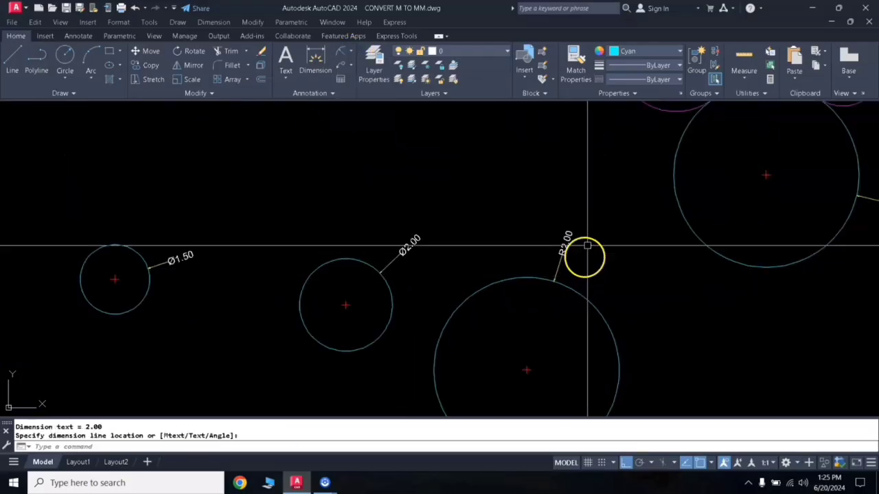
scroll(572, 253, down, 3)
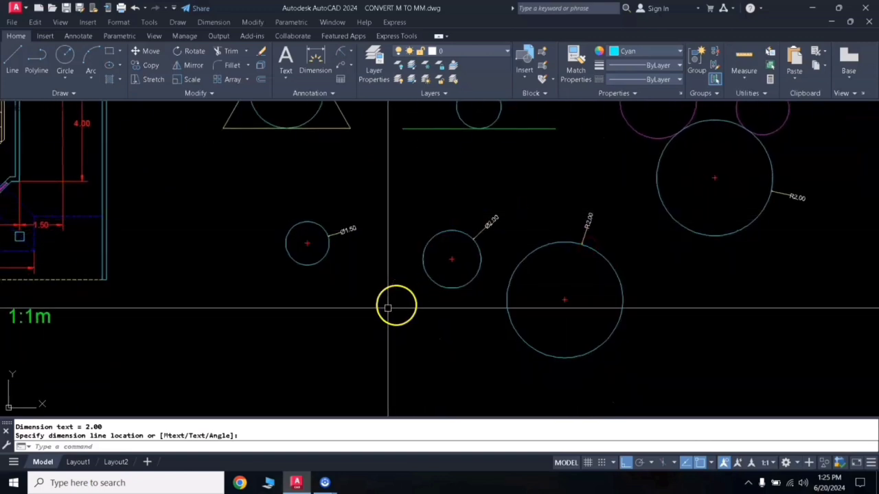
Start another circle and place its centre in the empty area below the diameter 1.5 circle
text(c)
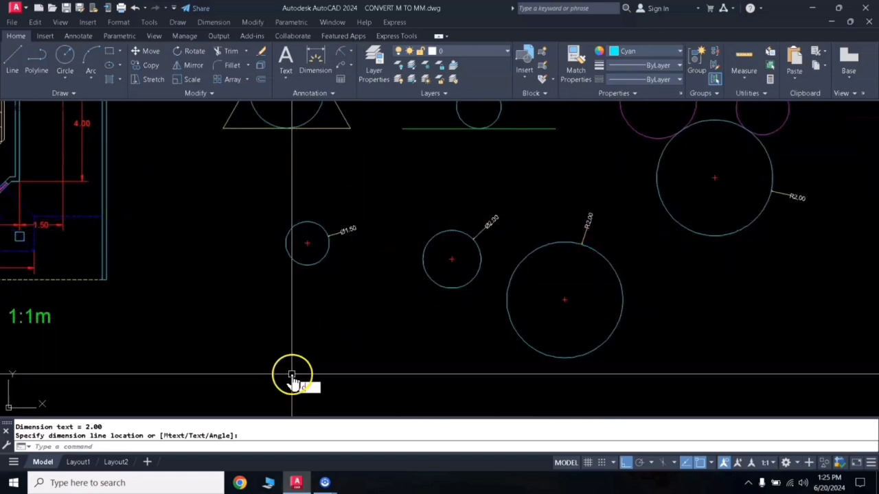
key(Return)
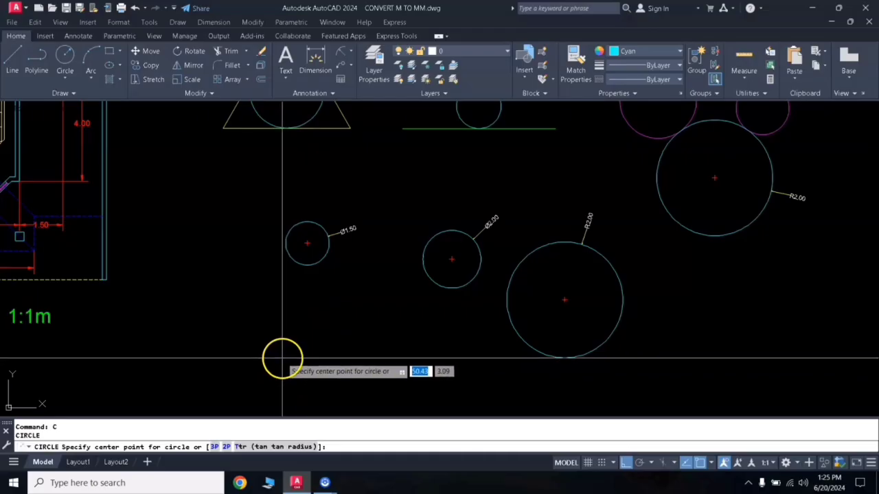
click(284, 357)
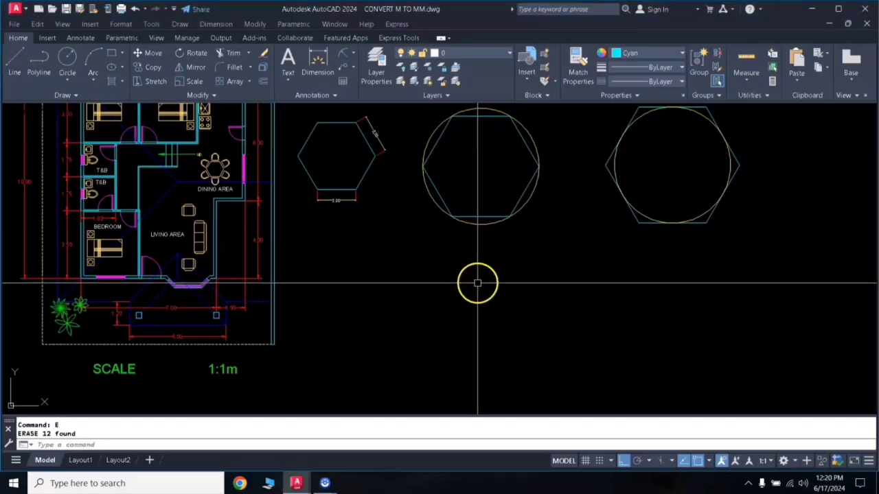
Draw a six-sided polygon by its edge in the empty area below the dimensioned hexagon, with a horizontal edge length of 2
scroll(478, 278, up, 3)
scroll(481, 268, down, 3)
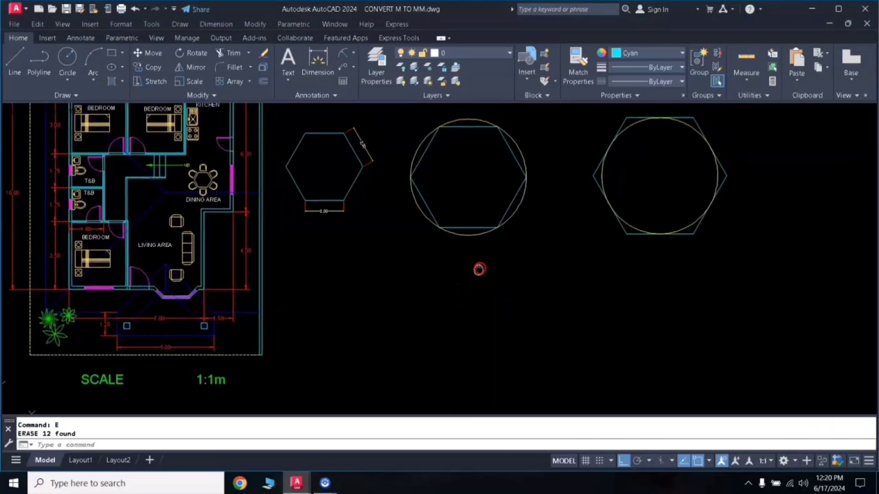
middle_drag(479, 268, 467, 268)
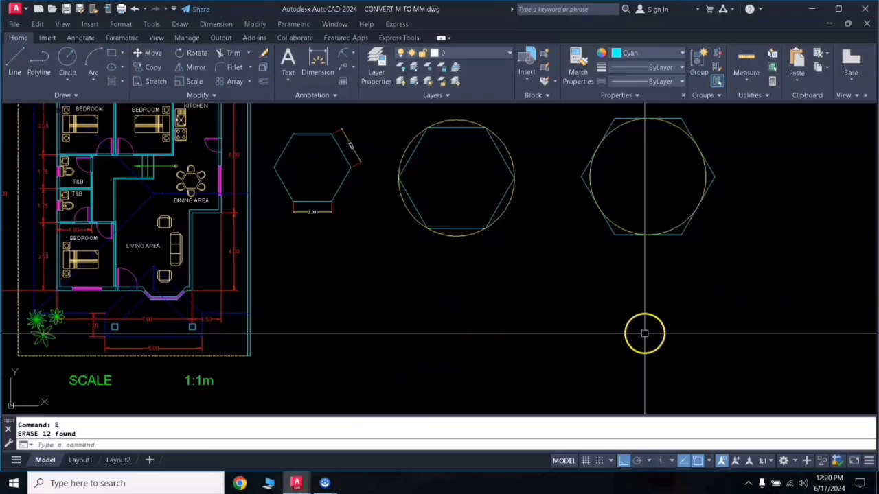
middle_drag(541, 318, 532, 297)
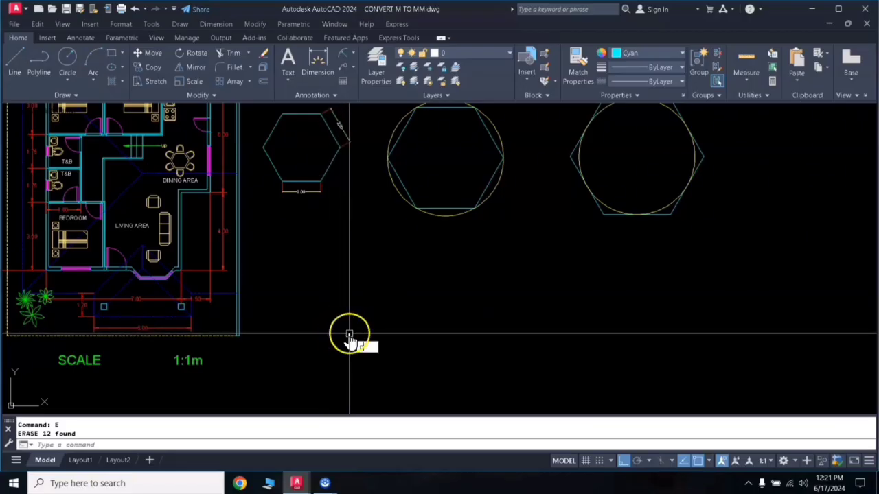
key(Return)
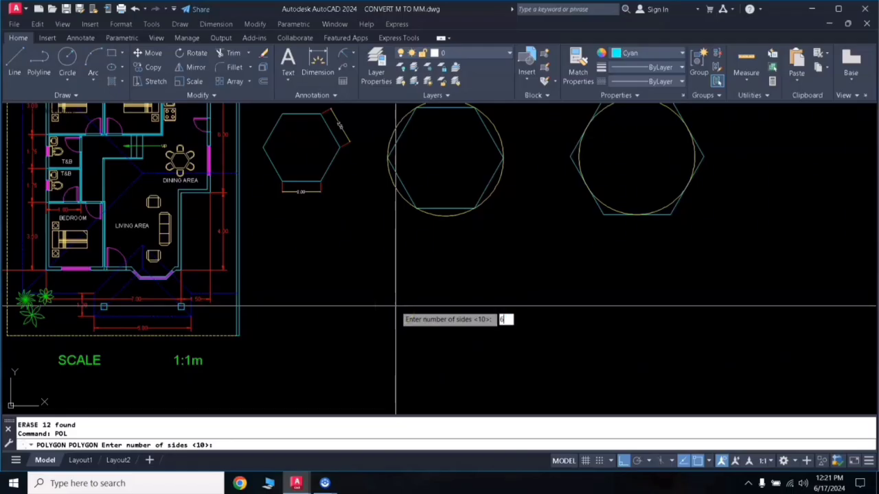
text(6)
key(Return)
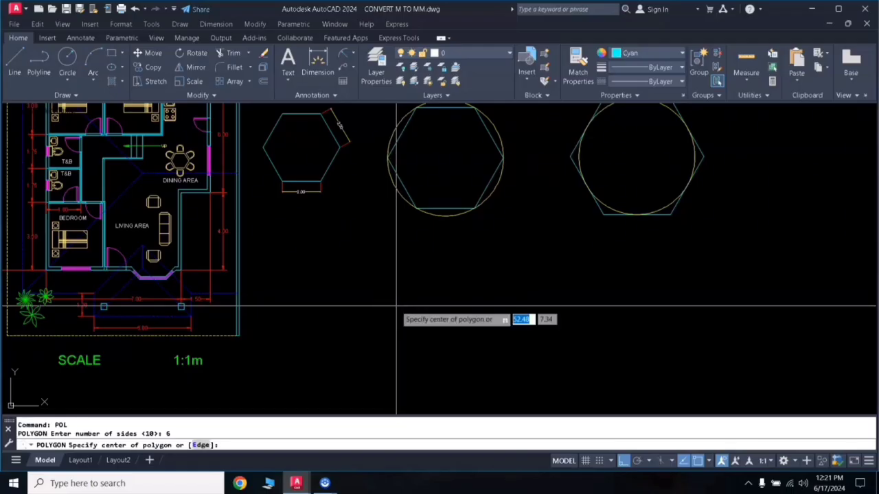
click(199, 445)
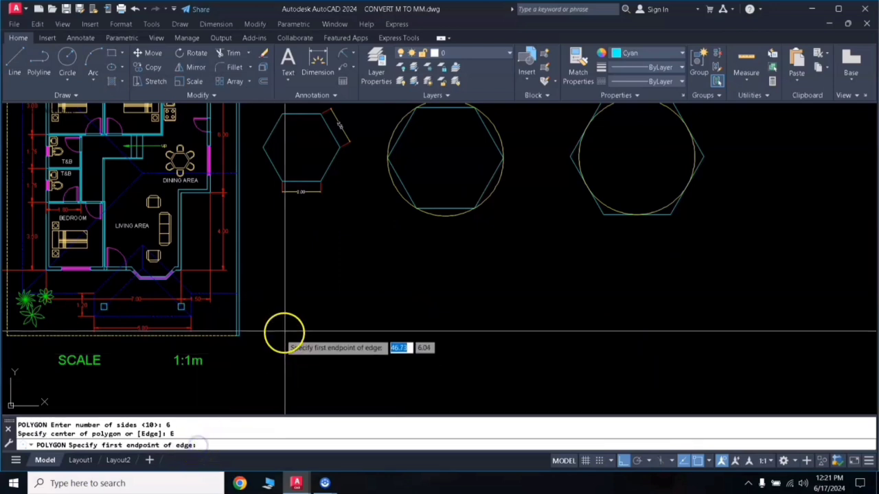
click(337, 357)
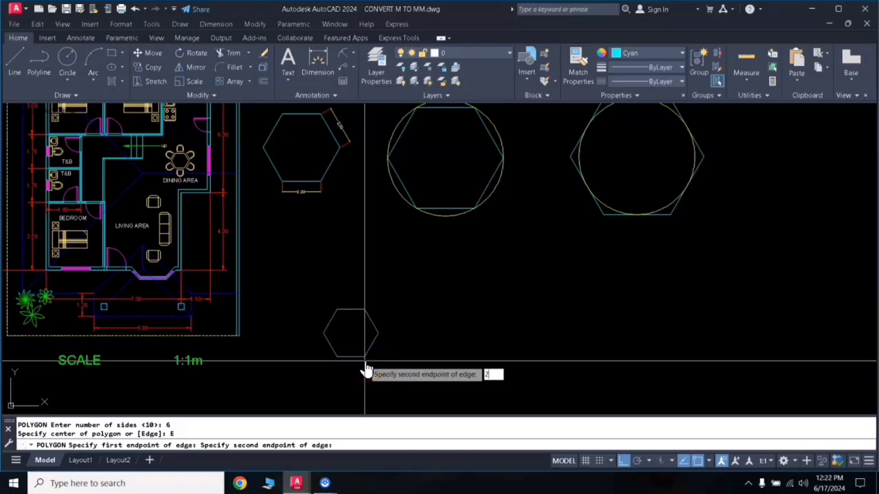
key(Return)
Set the current colour to green and dimension the new hexagon's bottom edge, placing the dimension below it
scroll(364, 355, up, 3)
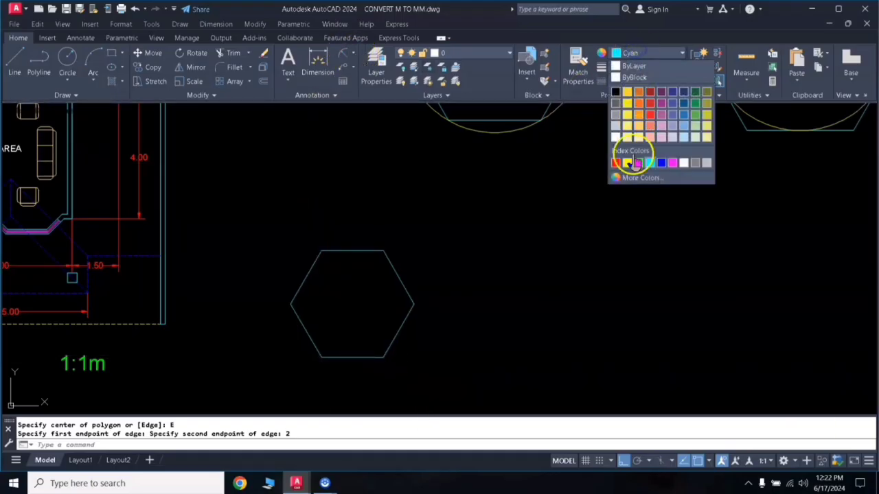
click(638, 163)
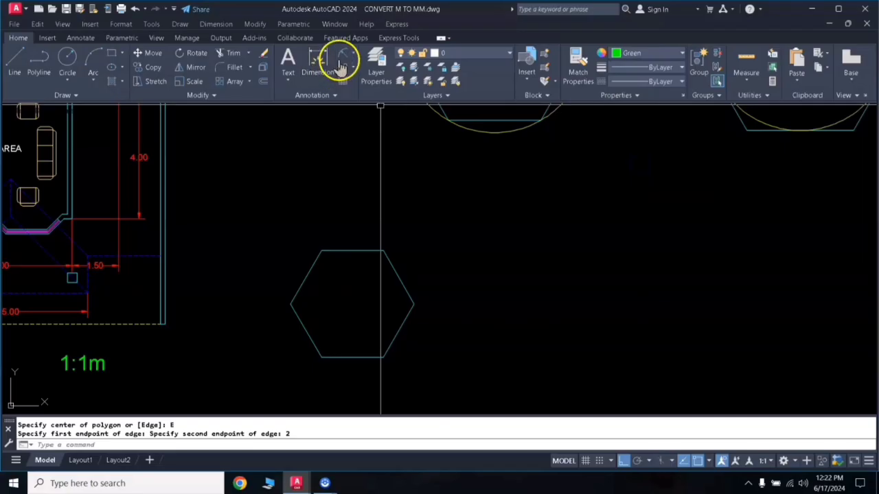
click(340, 65)
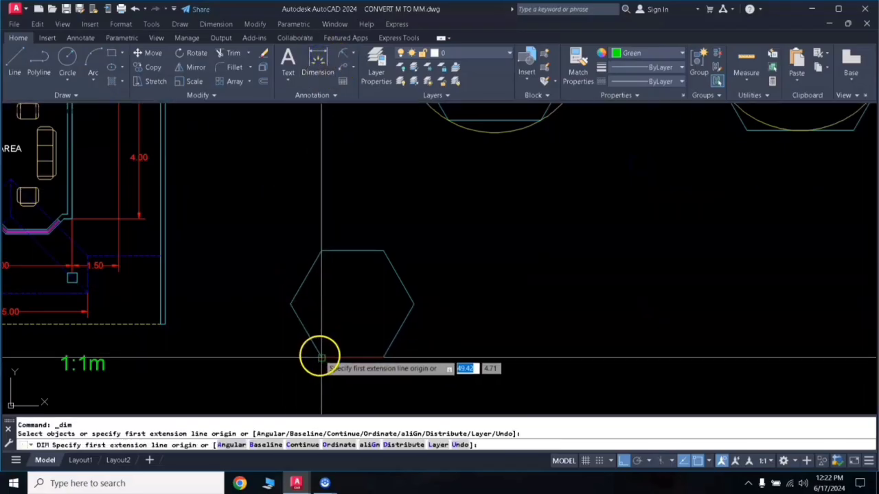
click(321, 357)
click(383, 357)
click(378, 382)
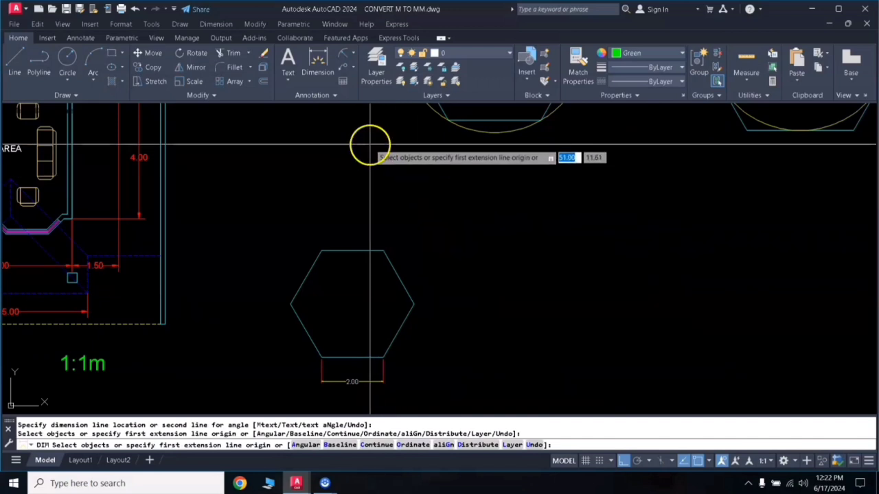
Add an aligned dimension to the same hexagon's upper-right edge, placing it outside the shape
click(352, 53)
click(350, 94)
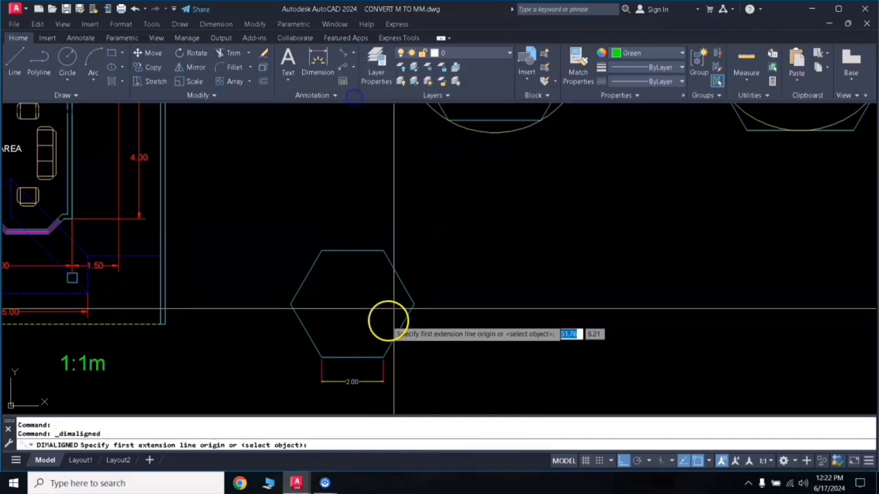
click(384, 251)
click(413, 302)
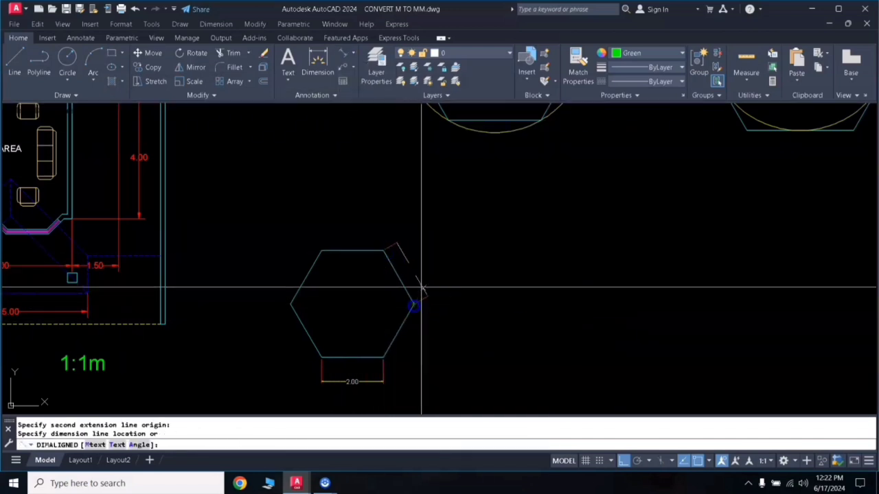
click(426, 281)
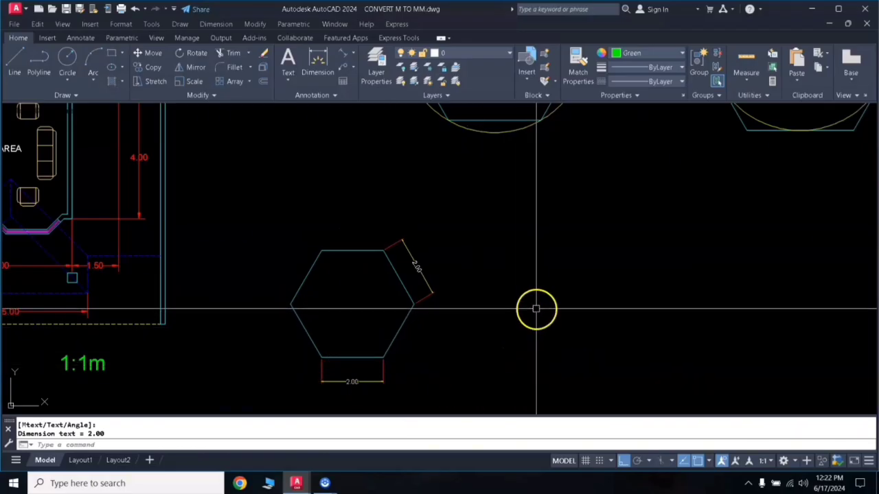
Draw a second six-sided polygon by its edge to the right of the cyan hexagon, with a horizontal edge length of 1
middle_drag(536, 308, 460, 298)
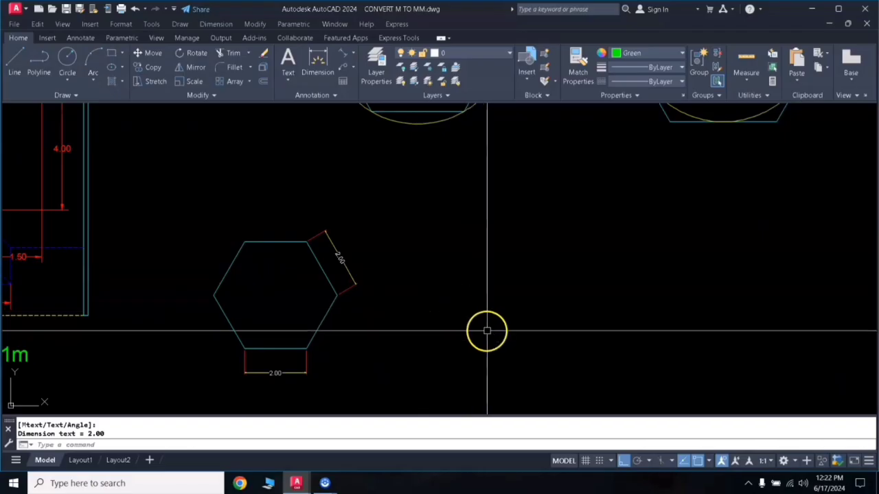
key(Return)
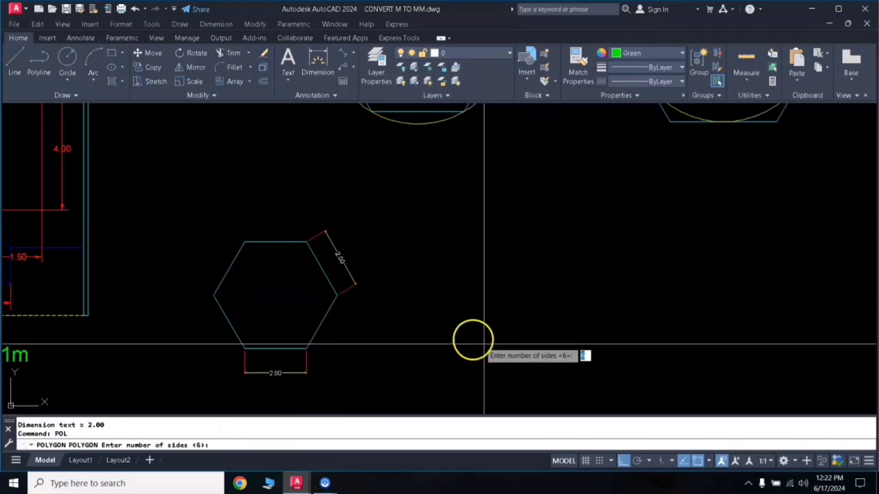
key(Return)
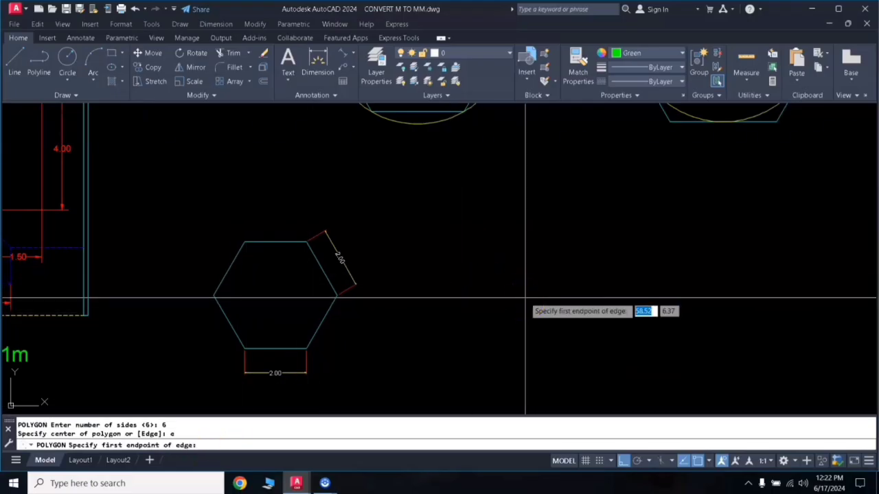
click(479, 355)
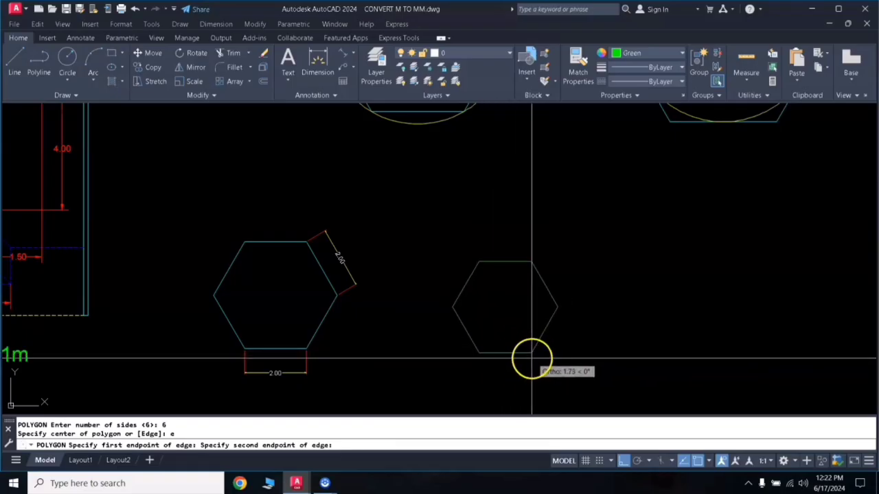
key(Return)
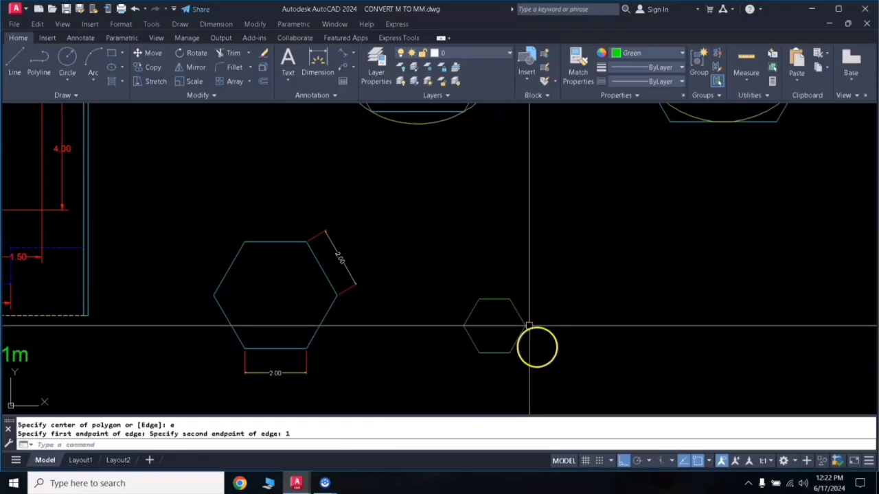
Set the current colour to magenta and add an aligned dimension outside the small green hexagon's upper-right edge
click(628, 55)
click(671, 164)
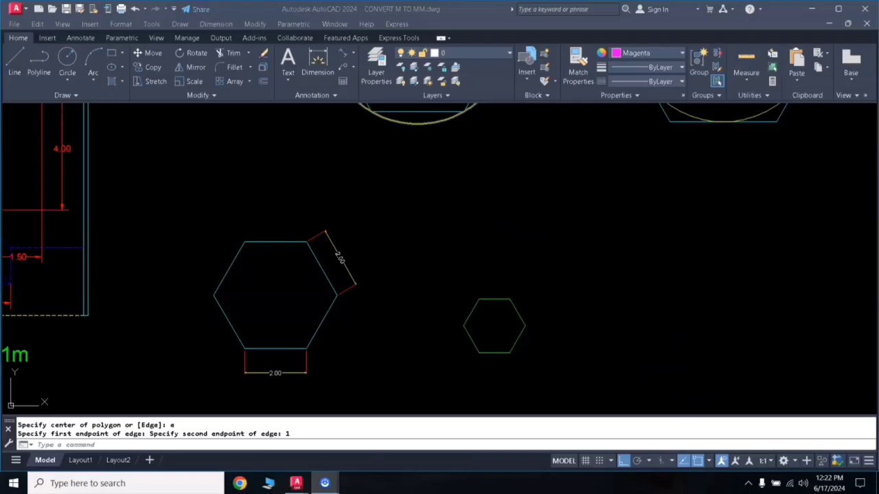
scroll(514, 349, up, 2)
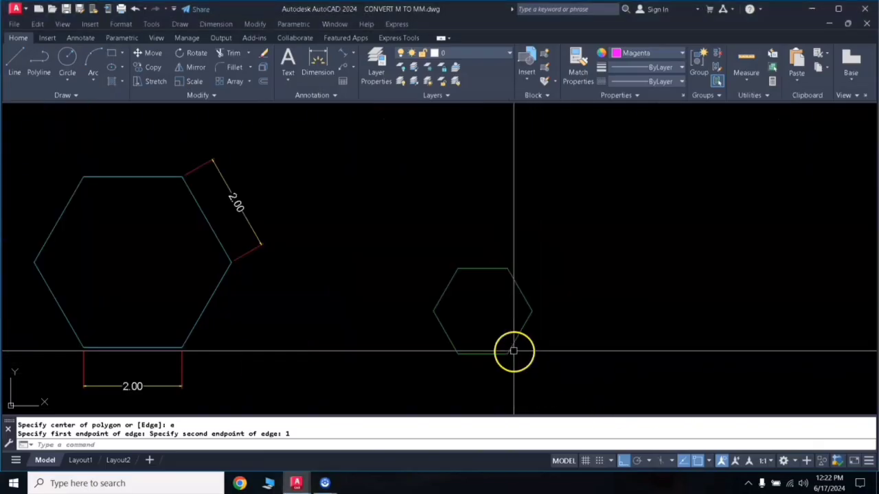
click(345, 57)
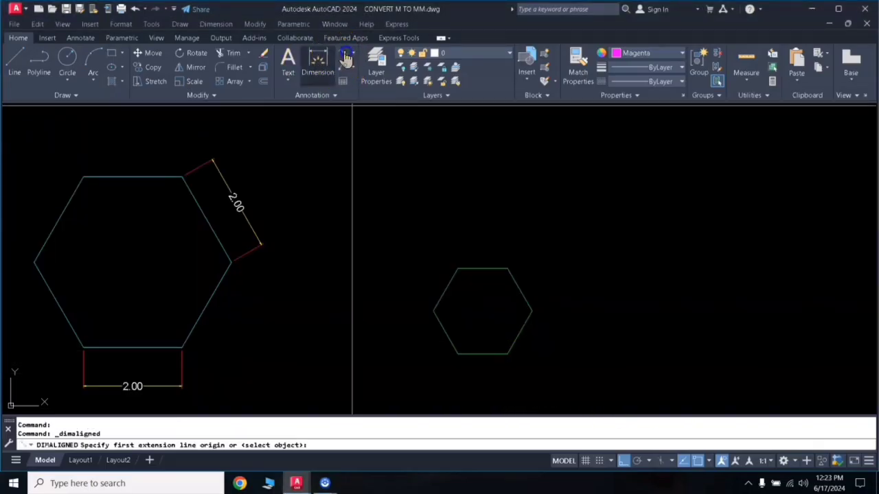
click(508, 269)
click(532, 313)
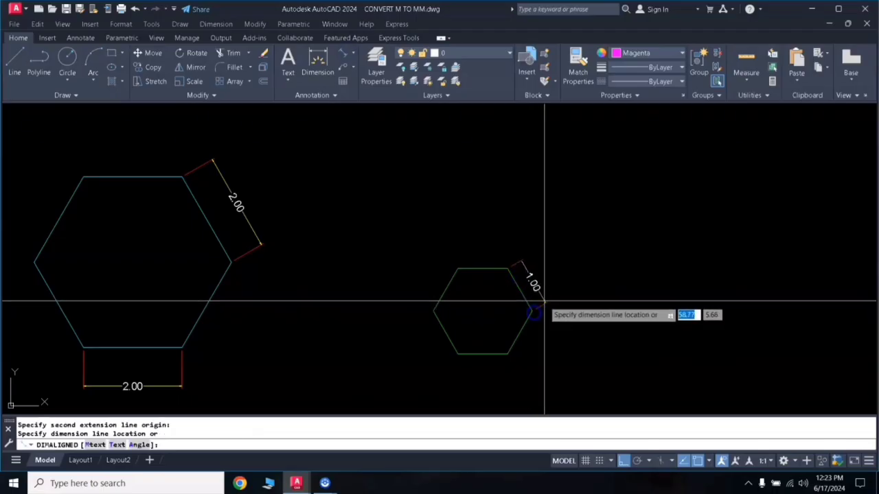
click(553, 298)
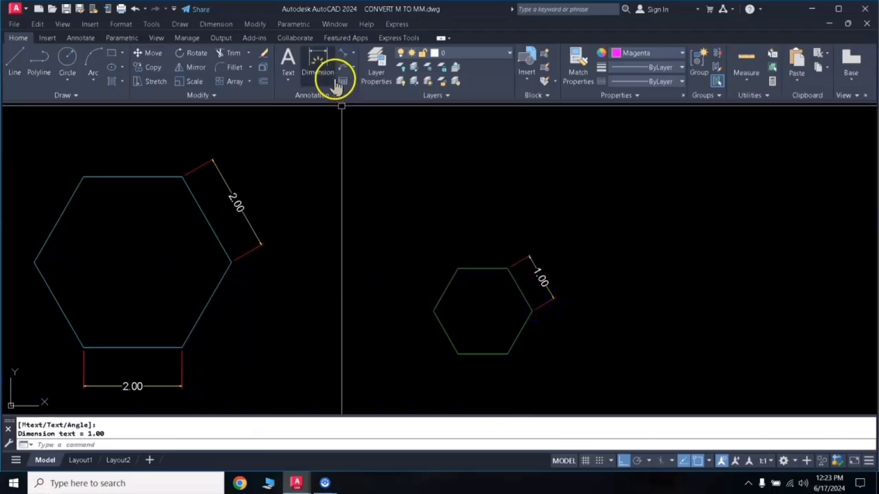
Add an aligned dimension to the small green hexagon's top edge, placing it above the edge
click(346, 57)
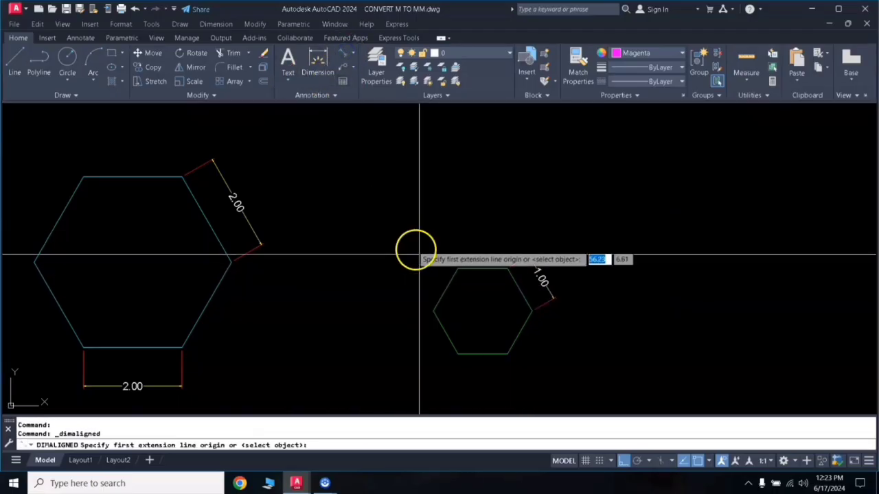
click(458, 269)
click(508, 268)
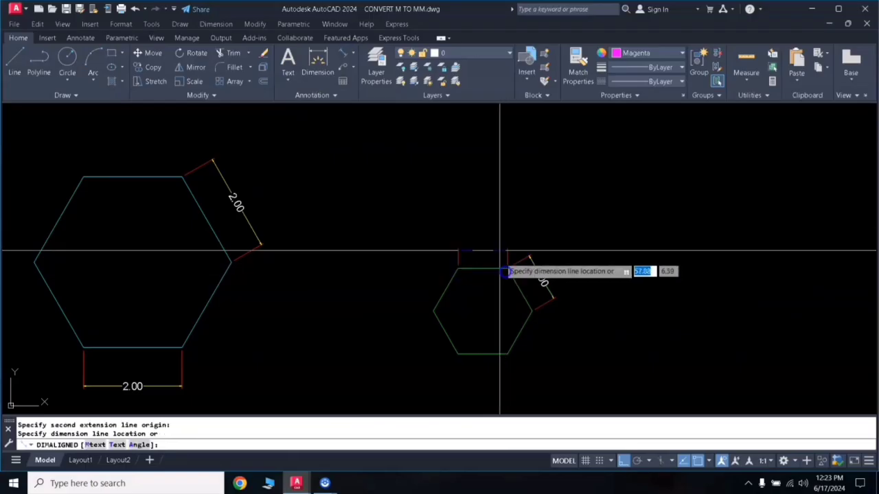
click(501, 245)
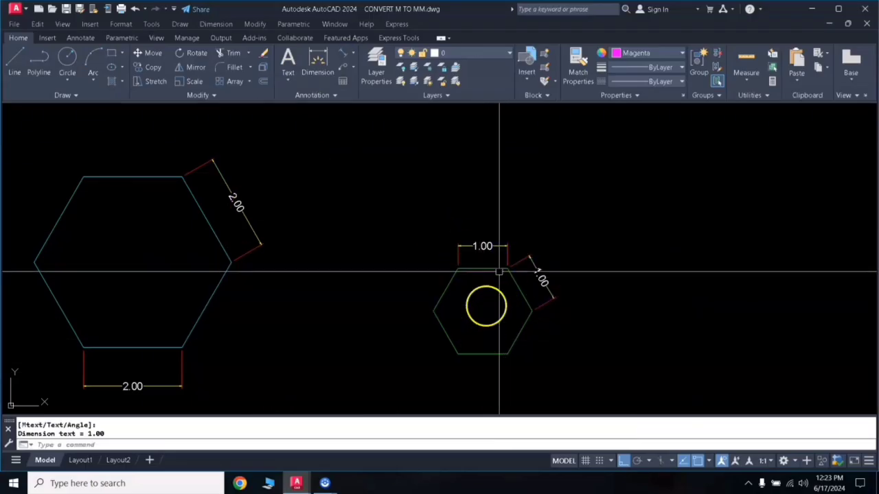
Draw a six-sided polygon by centre, inscribed in a circle of radius 3, to the right of the small green hexagon
scroll(403, 314, down, 3)
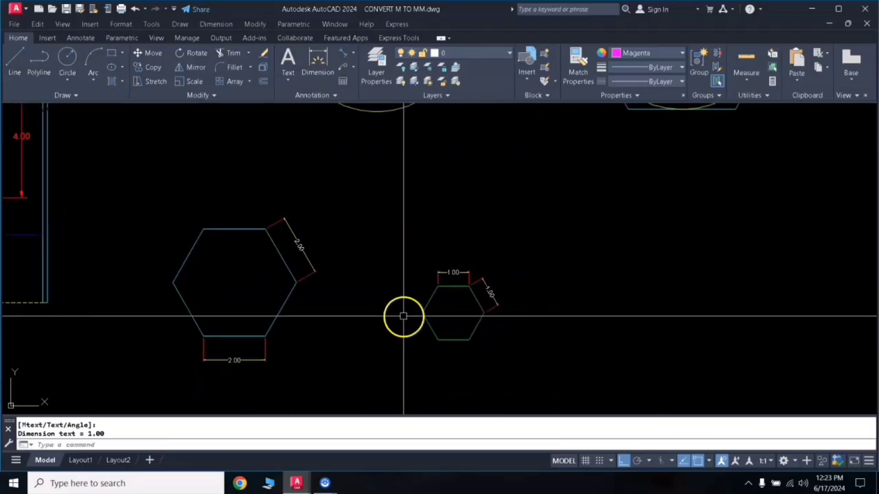
scroll(450, 297, down, 2)
mouse_move(514, 285)
middle_down()
mouse_move(469, 277)
mouse_move(386, 288)
middle_up()
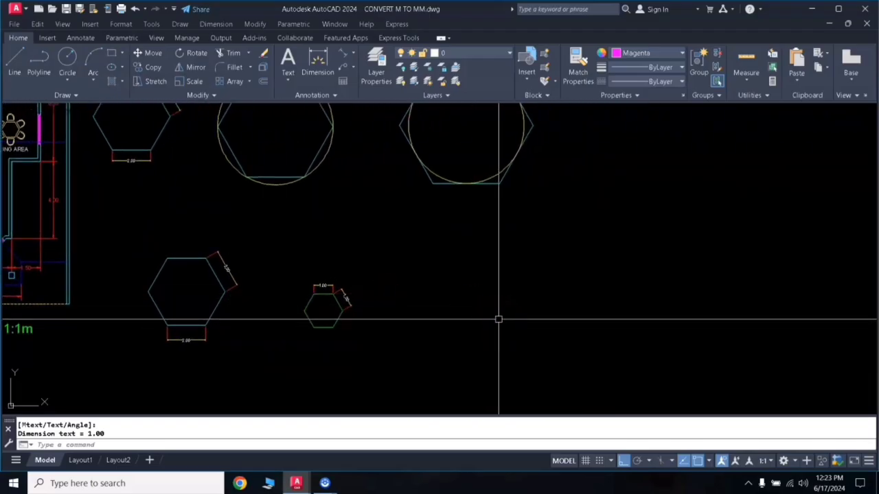
click(492, 337)
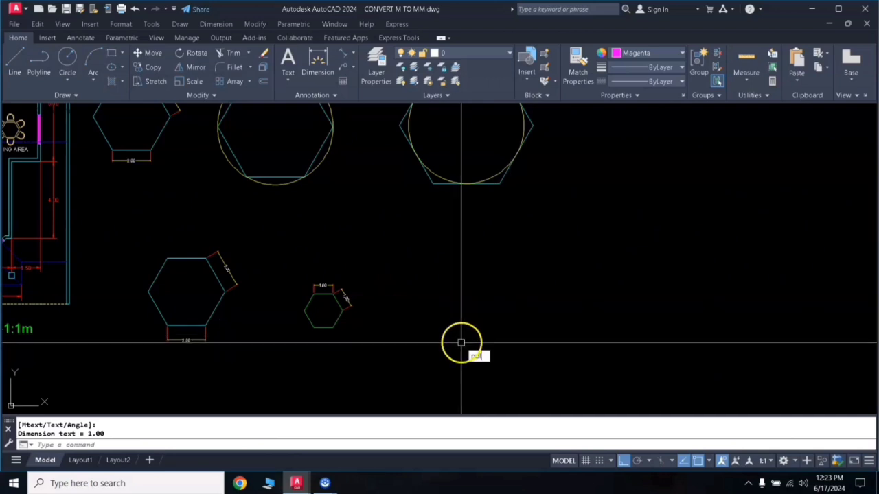
key(Return)
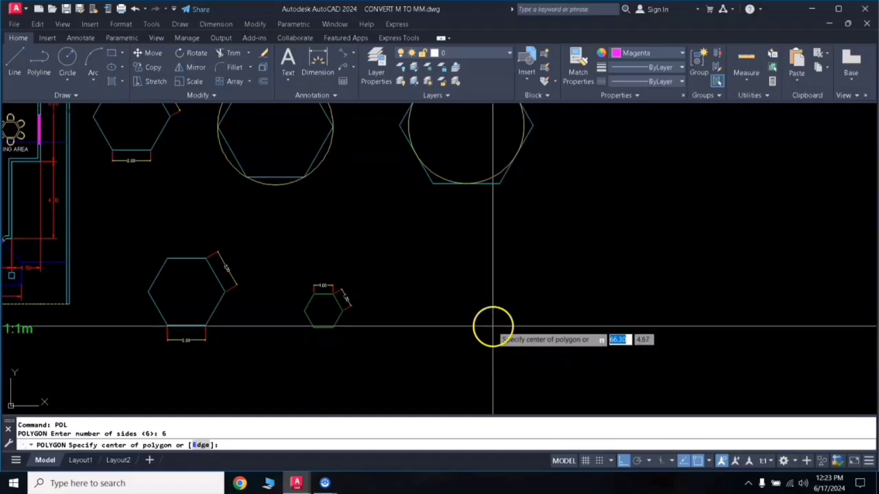
click(511, 319)
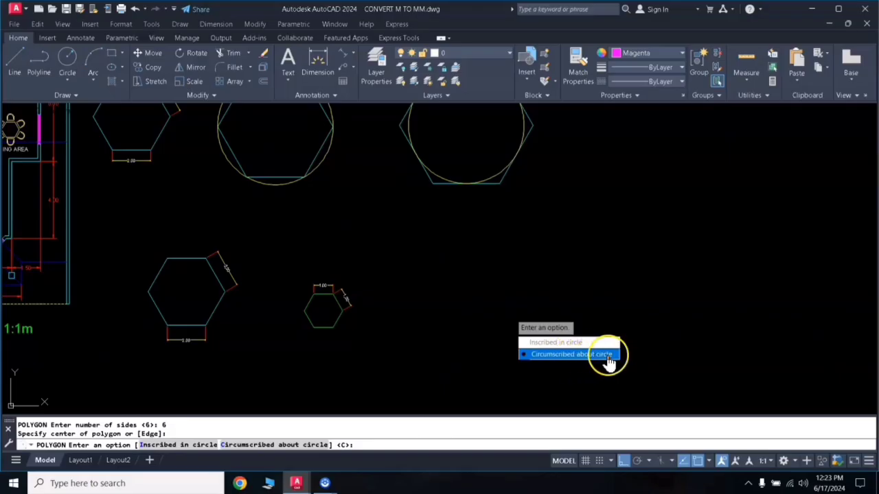
click(556, 343)
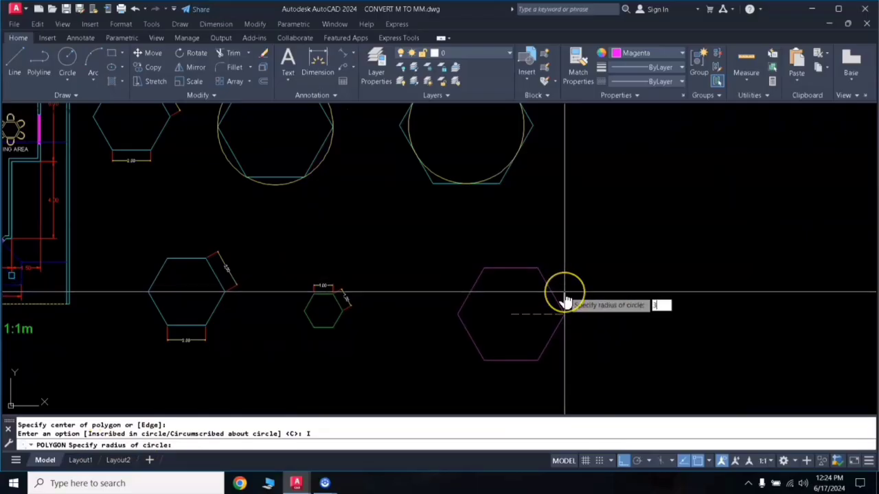
key(Return)
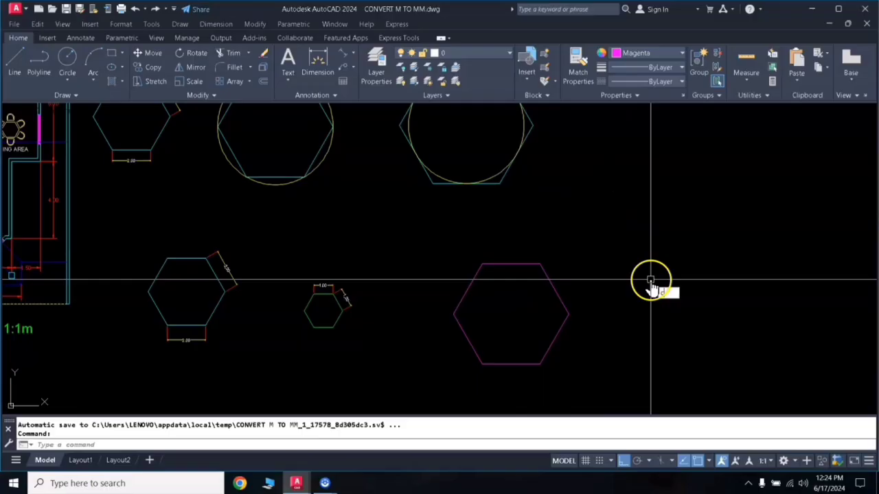
Draw a circle of radius 3 to the right of the magenta hexagon
text(c)
key(Return)
click(670, 317)
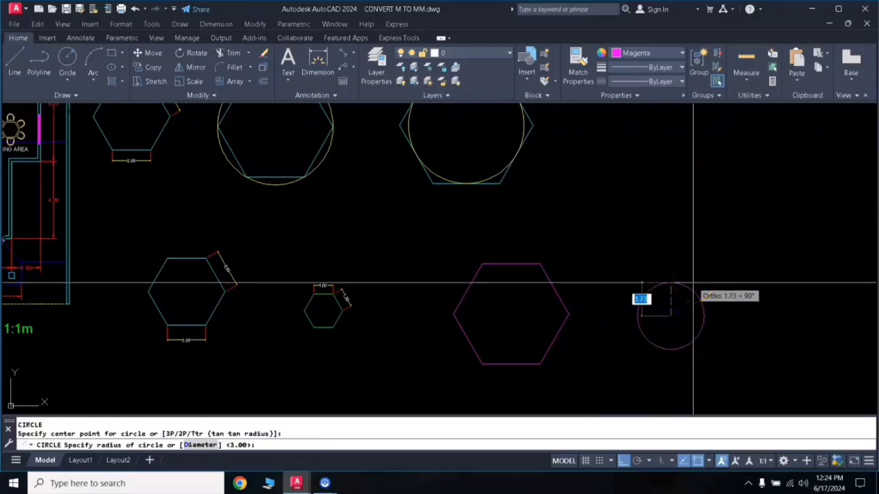
key(Return)
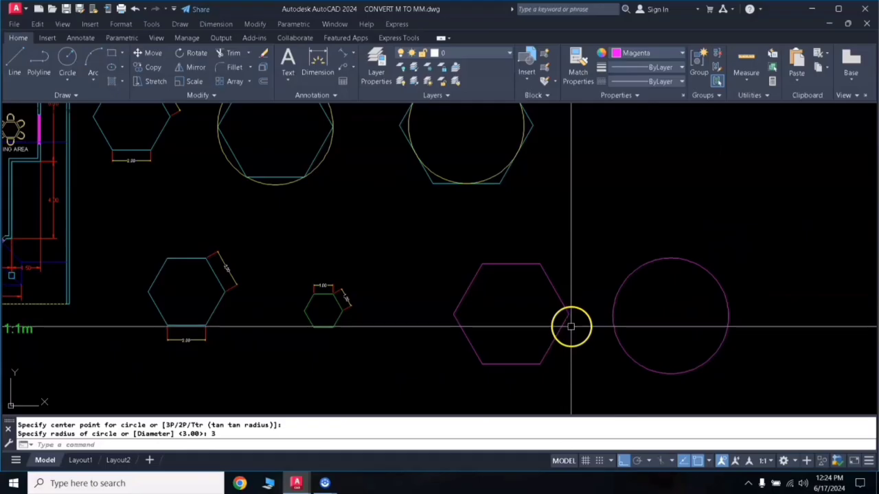
Draw a horizontal helper line across the magenta hexagon, from its right vertex to its left vertex
text(l)
key(Return)
click(568, 315)
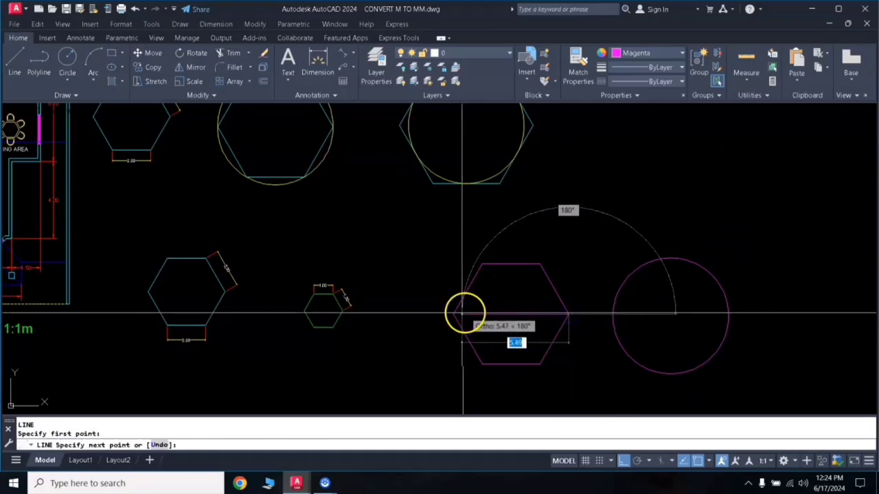
click(454, 315)
key(Return)
Move the circle by its centre to the midpoint of the helper line so it encloses the magenta hexagon
click(724, 251)
click(670, 308)
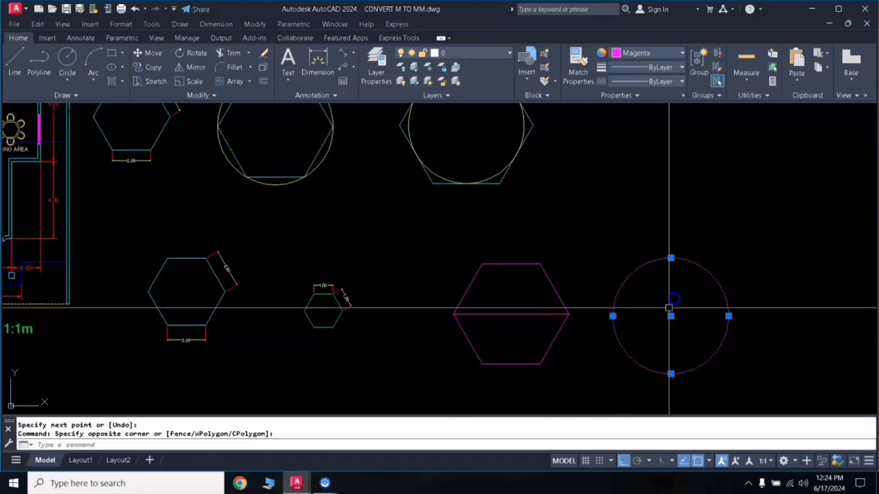
text(m)
key(Return)
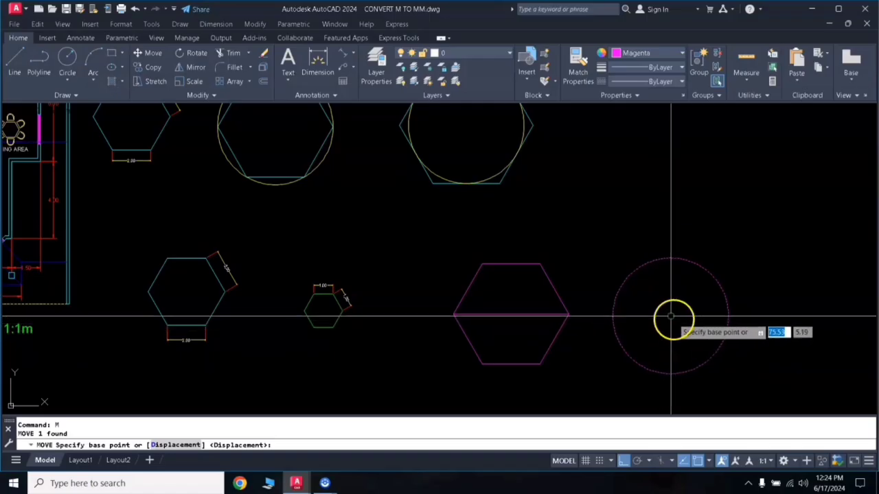
click(671, 318)
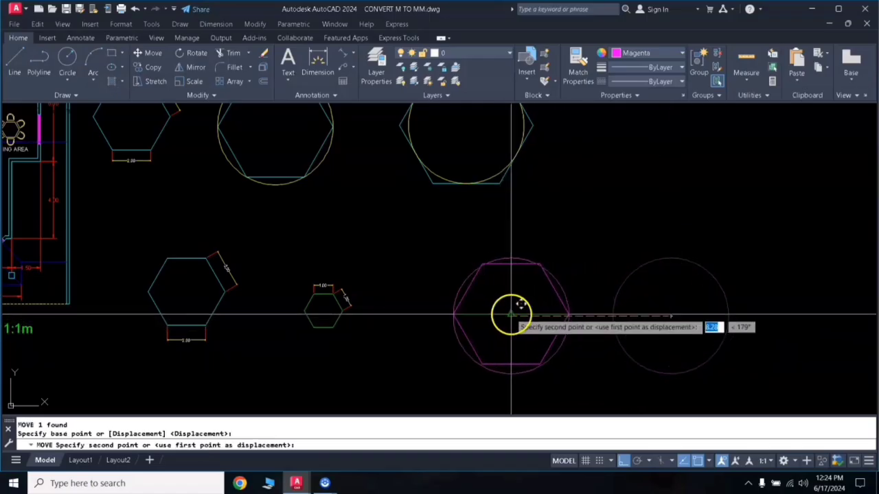
click(511, 315)
Erase the horizontal helper line inside the magenta hexagon
click(529, 295)
click(506, 324)
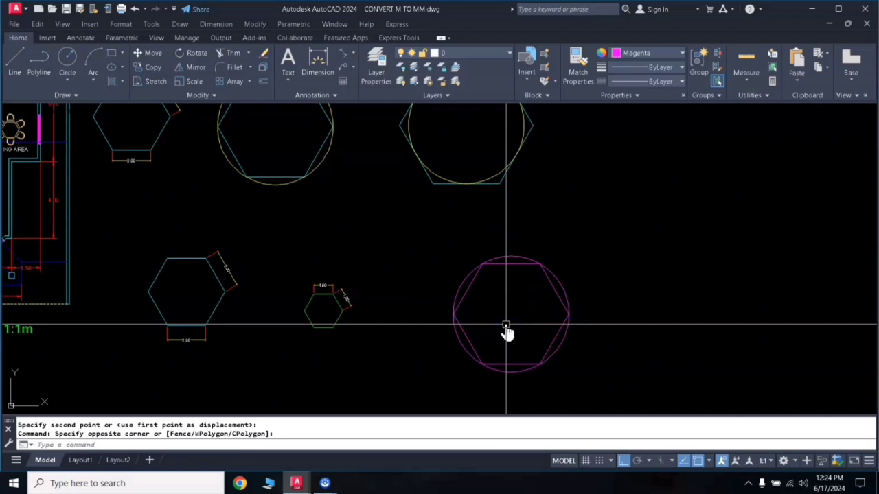
text(e)
key(Return)
Change the colour of the hexagon inside the magenta circle to cyan
click(504, 262)
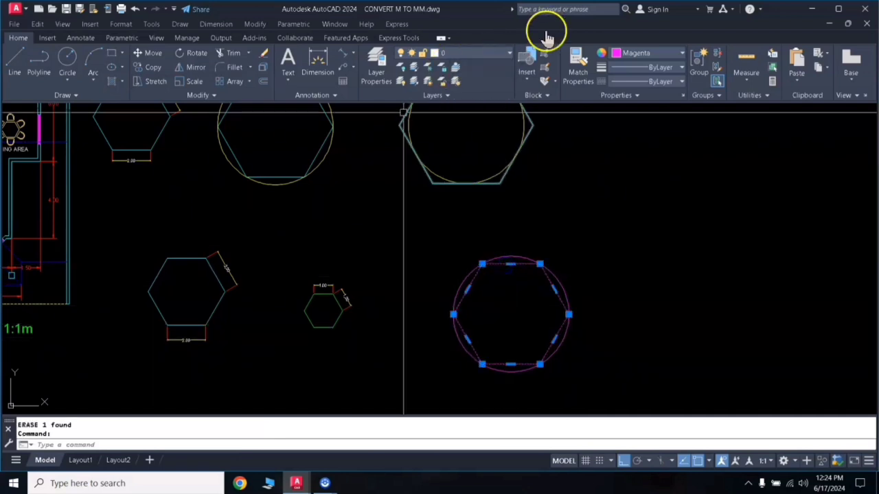
click(625, 55)
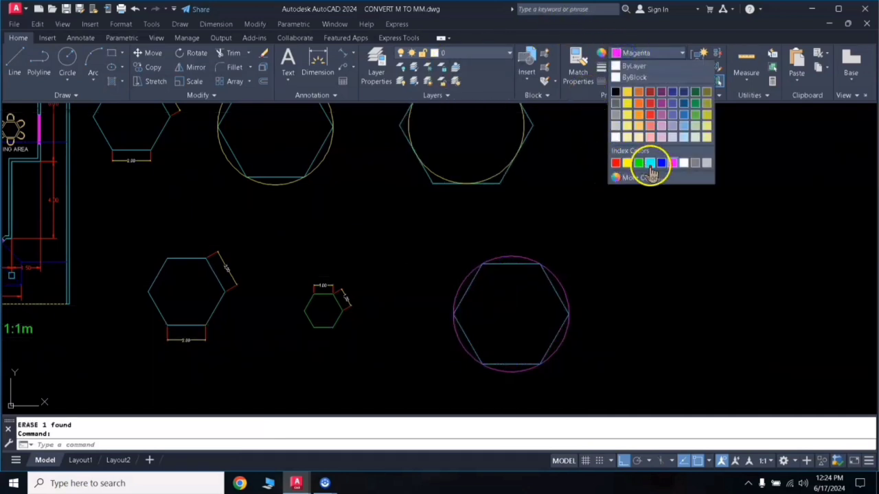
click(650, 166)
key(Escape)
key(Escape)
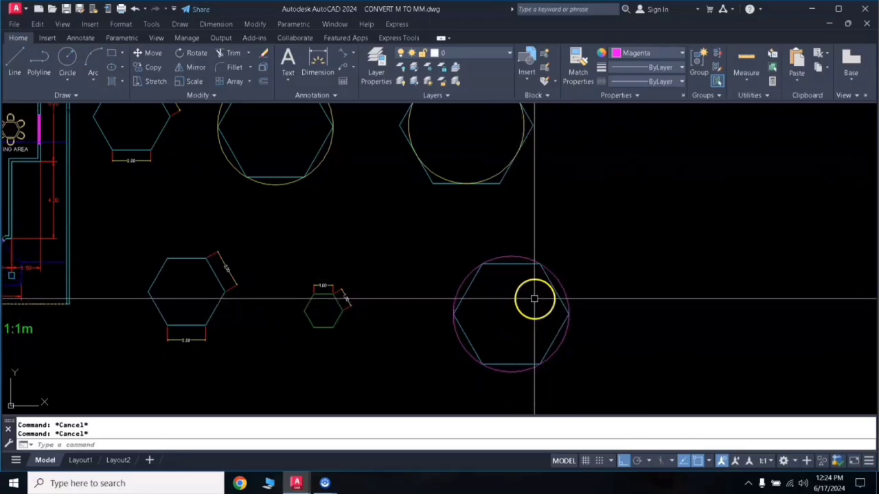
Draw a six-sided polygon by centre, circumscribed about a circle of radius 3, to the right of the encircled hexagon
middle_drag(535, 298, 443, 276)
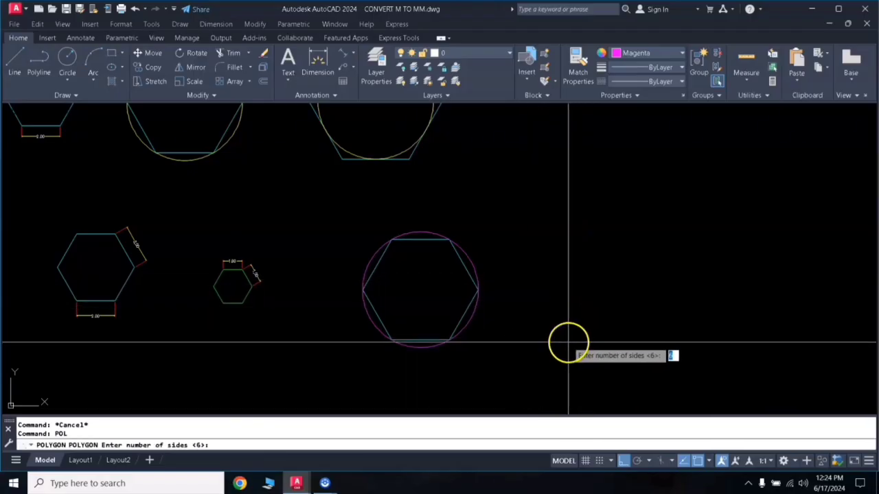
key(Return)
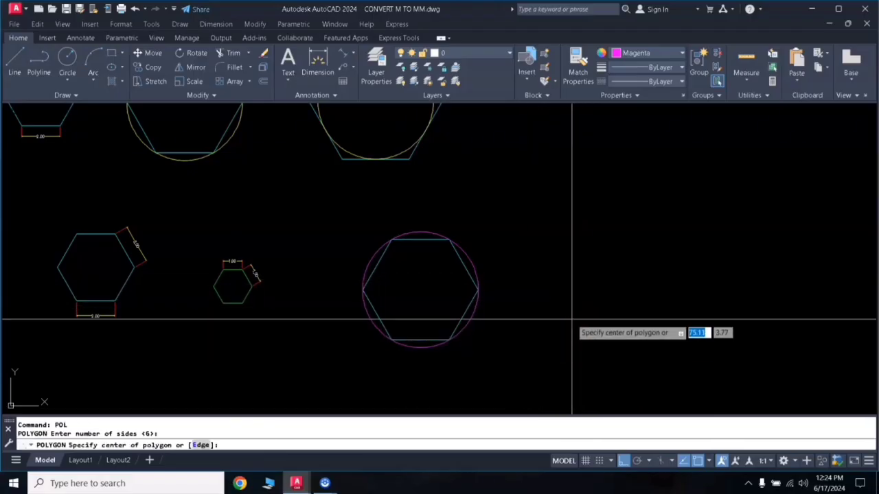
click(626, 305)
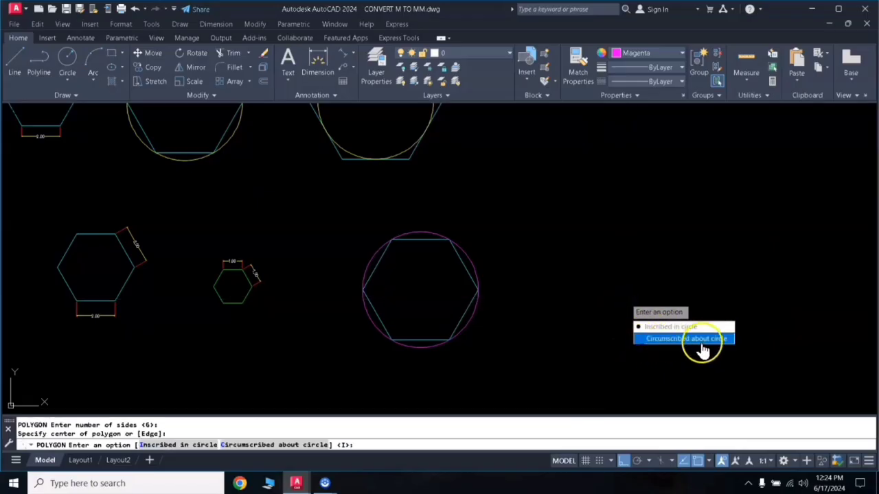
click(703, 343)
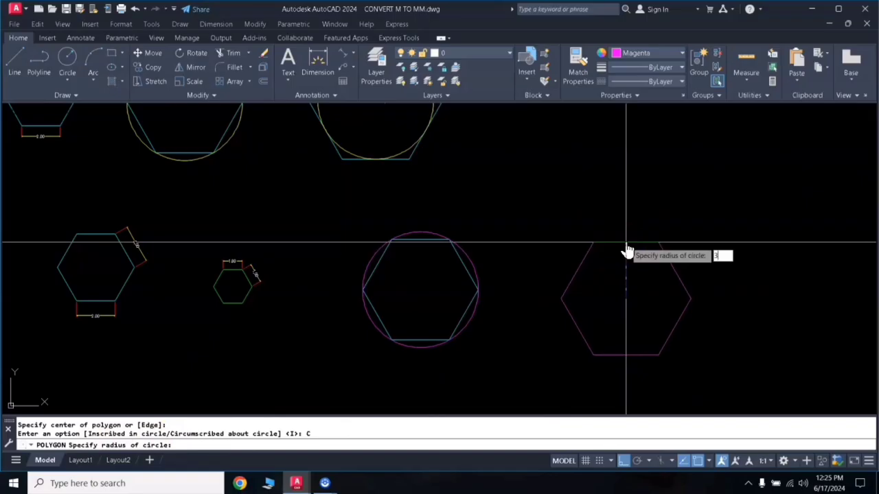
text(3)
key(Return)
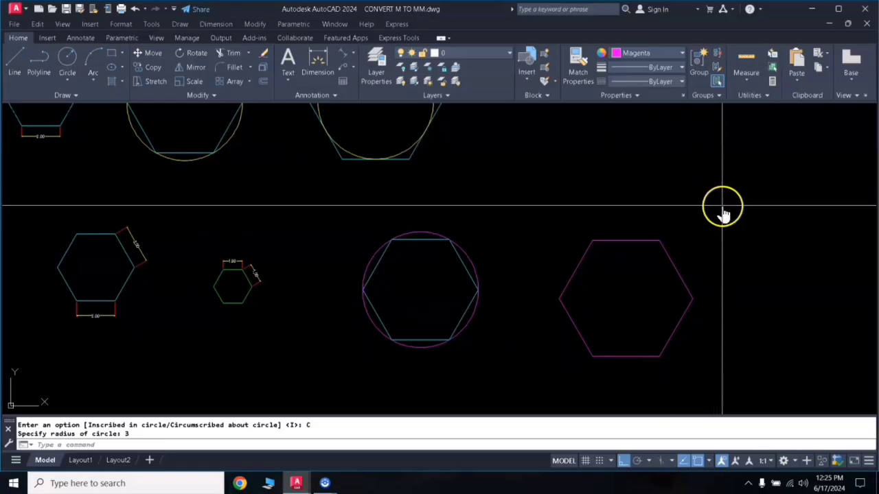
Draw a circle of radius 3 to the upper right of the new magenta hexagon
text(c)
key(Return)
click(780, 232)
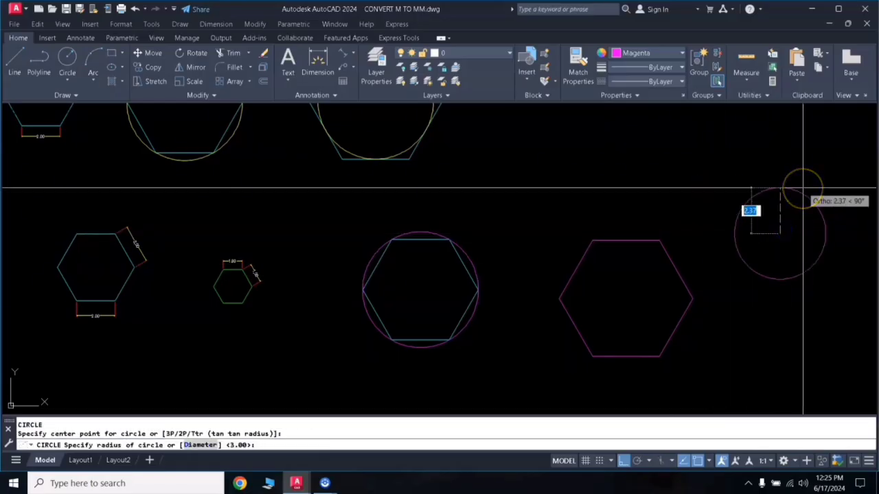
text(3)
key(Return)
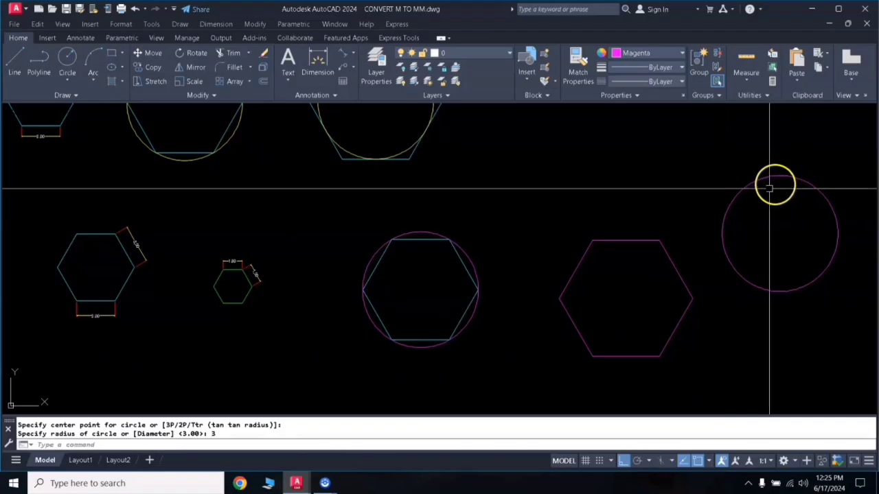
Change the colour of the magenta circumscribed hexagon to cyan
click(683, 263)
click(569, 204)
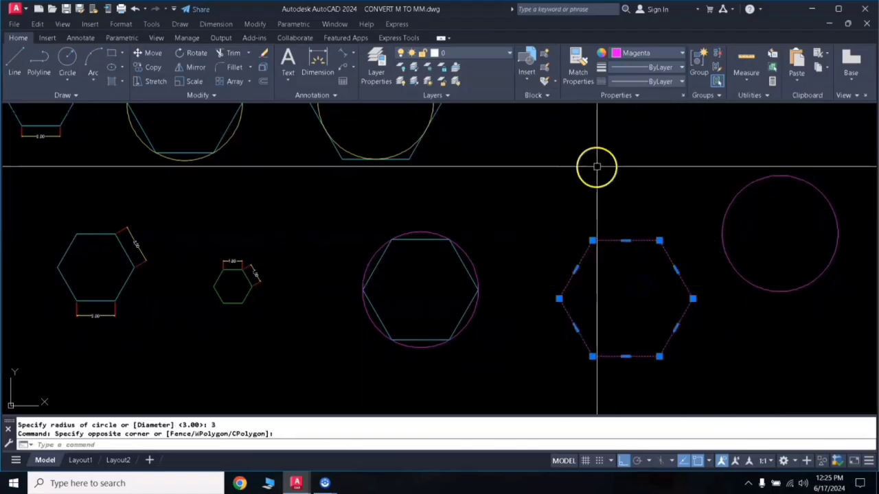
click(632, 57)
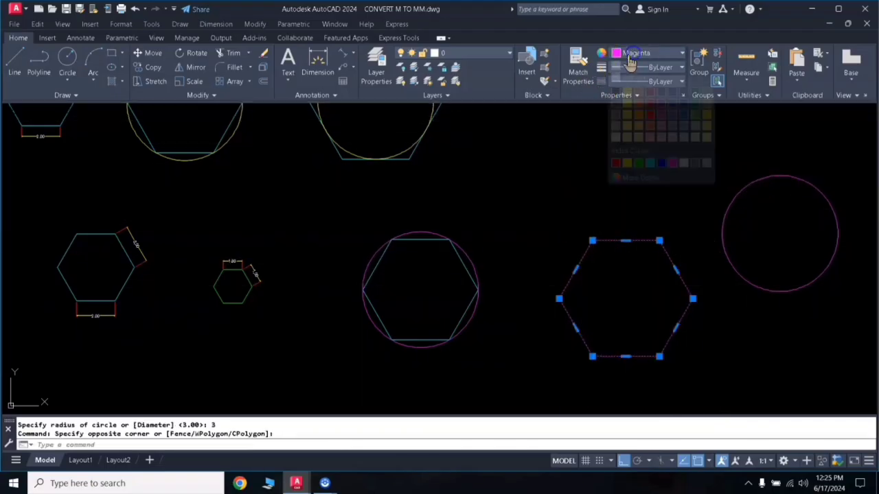
click(652, 165)
key(Escape)
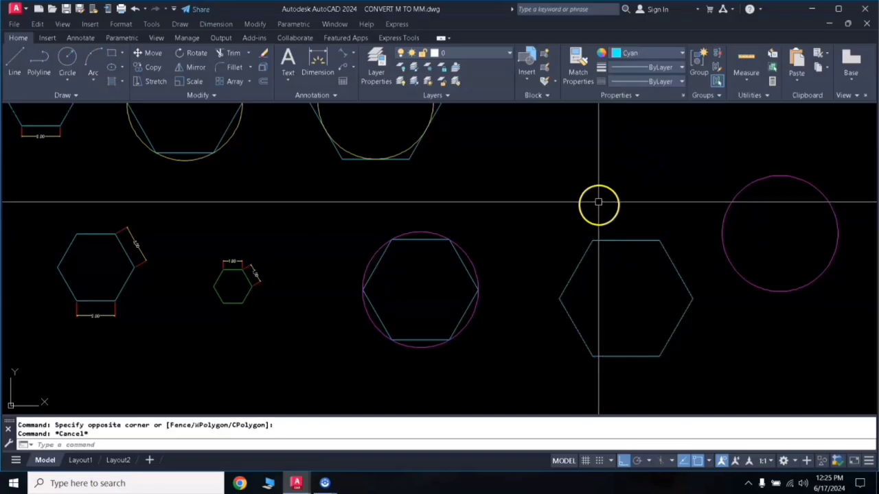
key(Escape)
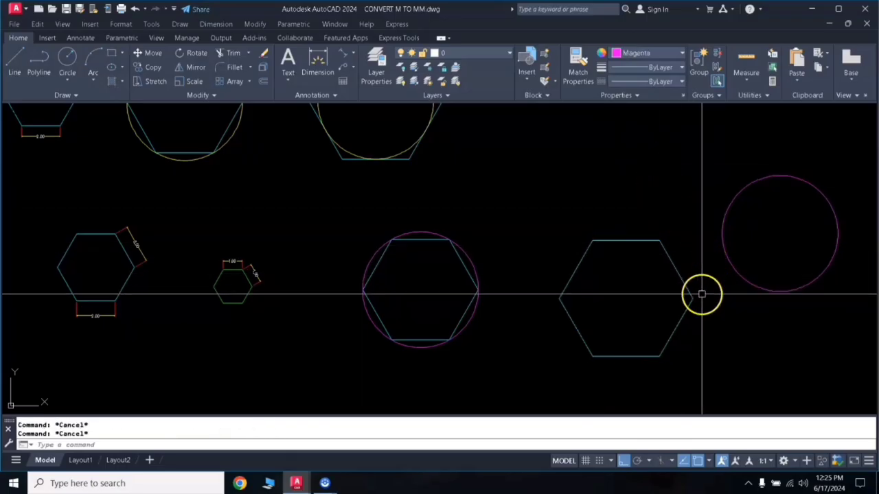
Centre the circle inside the rightmost hexagon using a temporary line between its side vertices, and erase that line
click(729, 254)
click(716, 273)
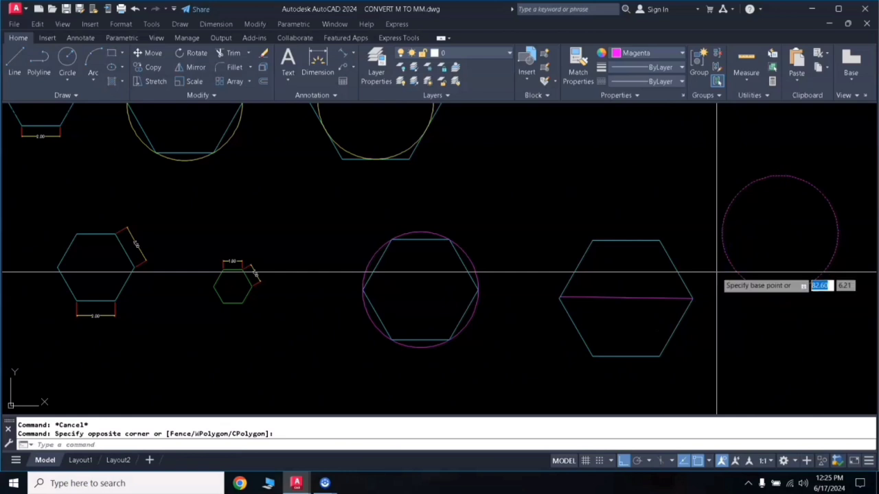
click(780, 233)
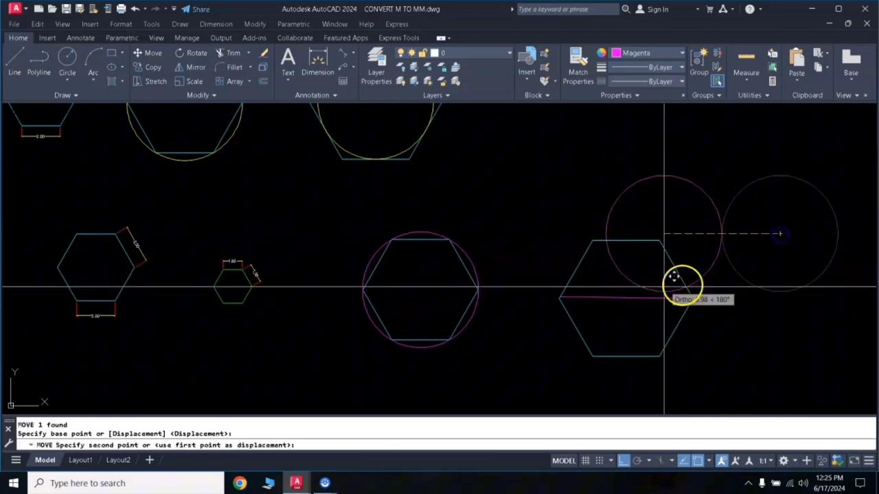
click(626, 299)
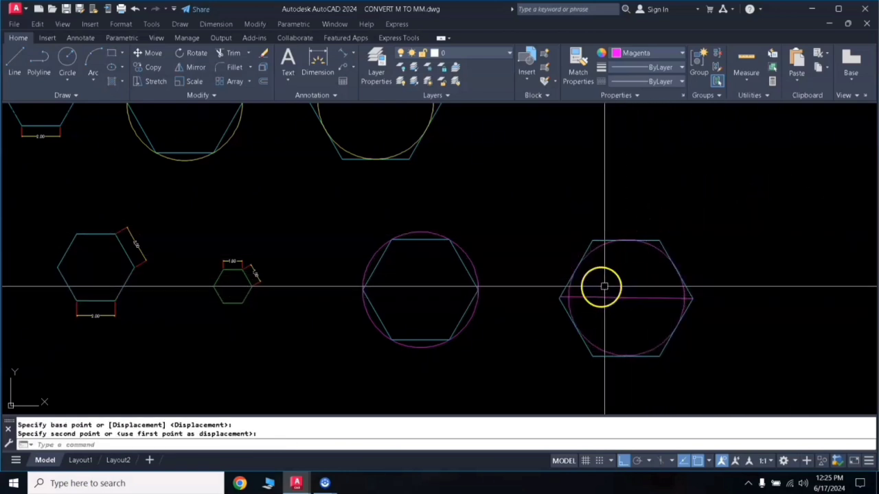
click(605, 289)
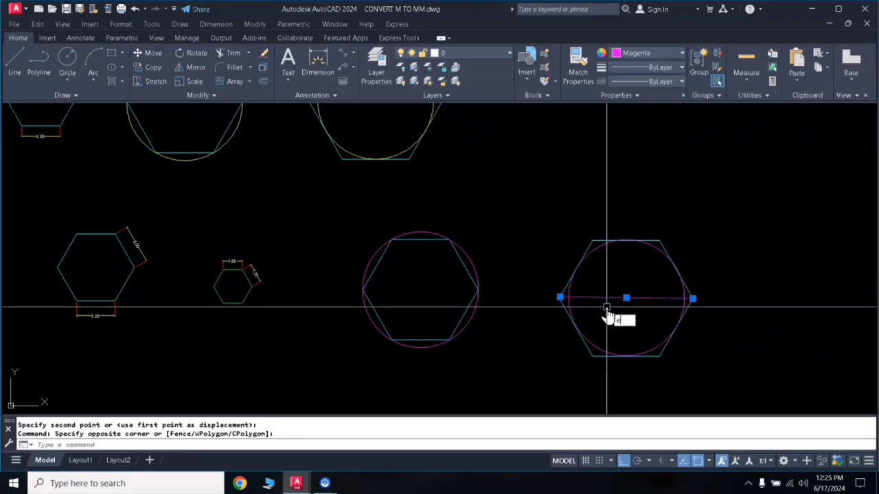
key(Return)
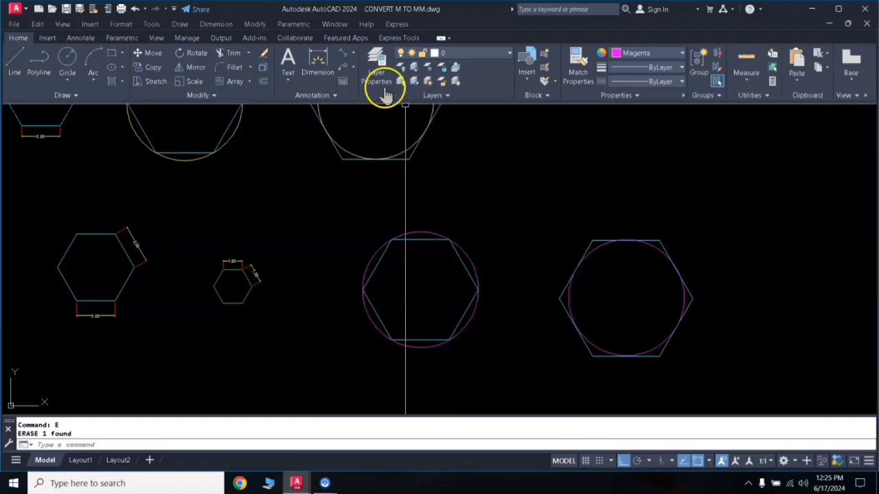
Add a radius dimension to the circle around the inscribed hexagon, placing it outside to the upper right
click(352, 54)
click(358, 168)
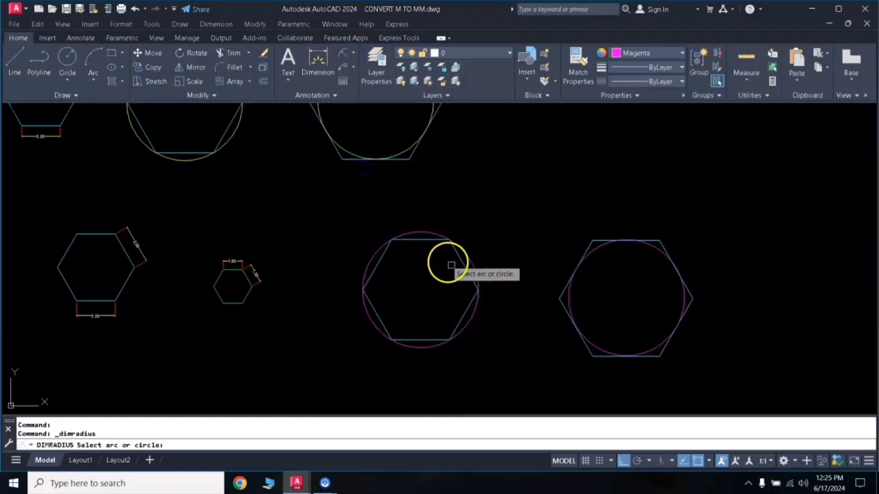
click(474, 261)
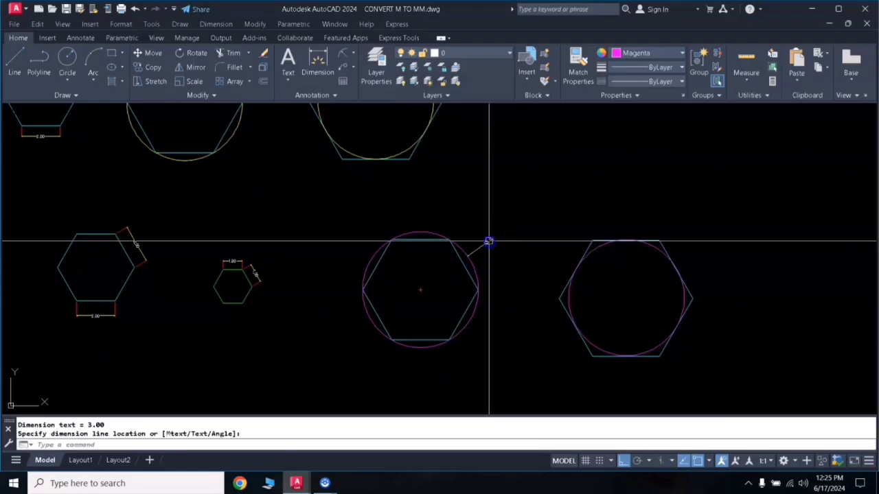
Add a radius dimension to the circle inside the rightmost hexagon, placing it outside to the upper left
key(Return)
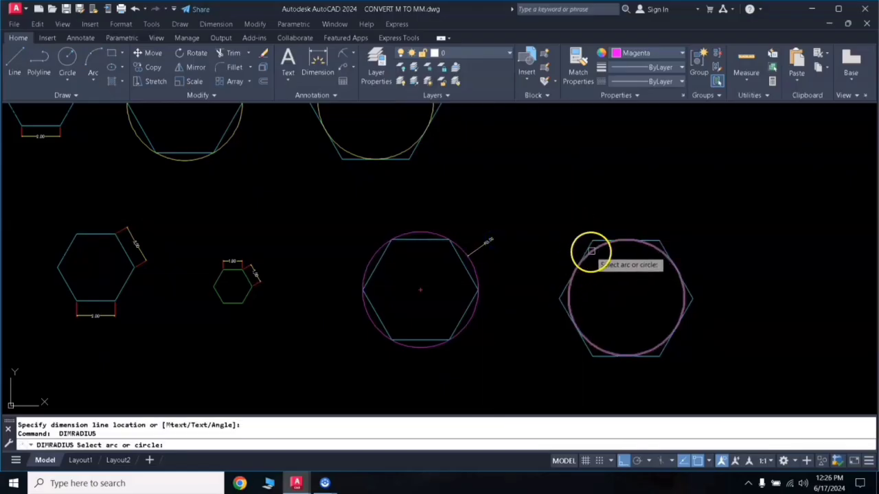
click(597, 253)
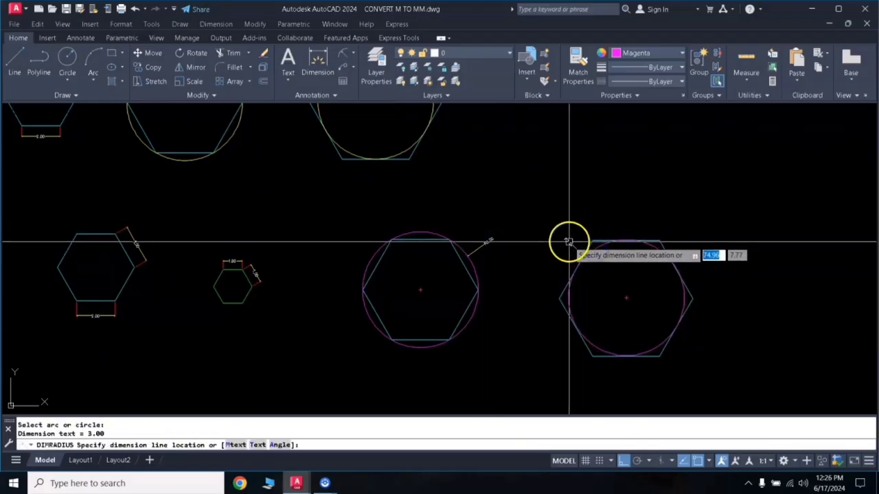
scroll(511, 247, up, 2)
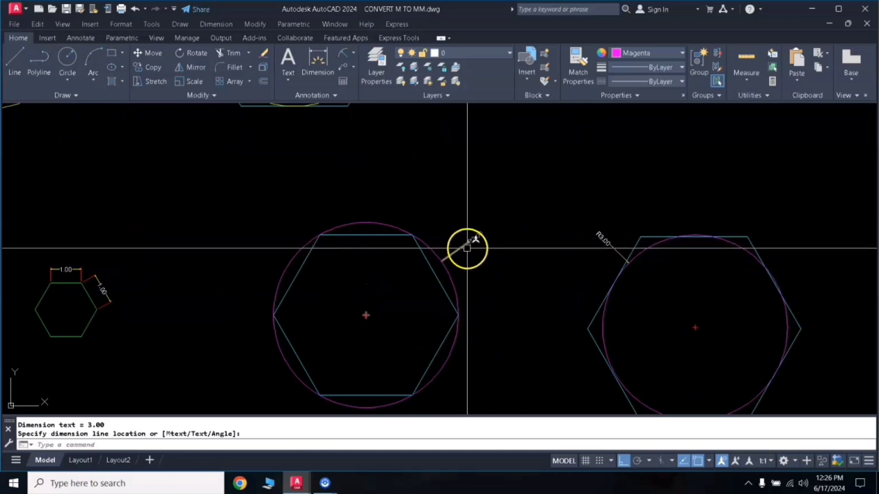
click(618, 260)
scroll(654, 259, down, 2)
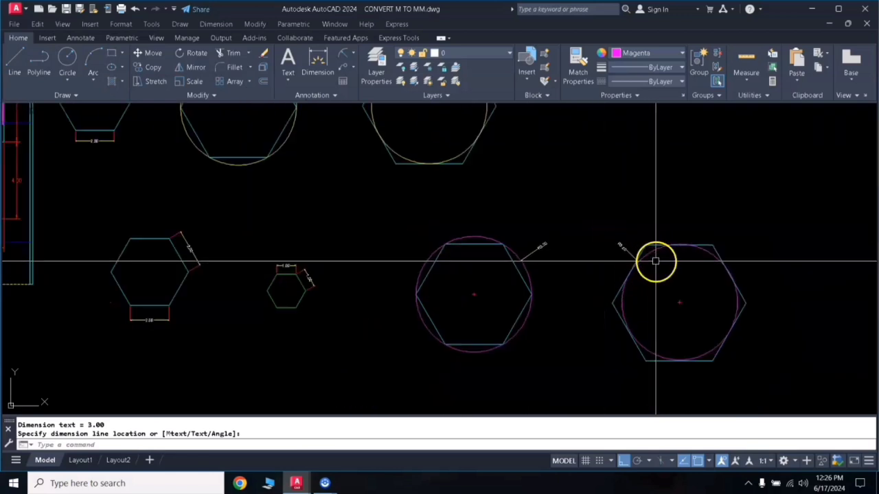
middle_drag(656, 261, 624, 248)
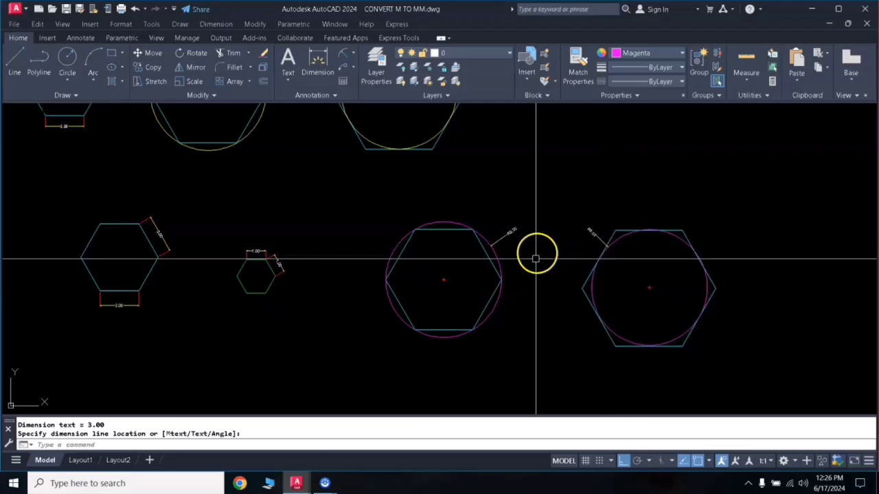
scroll(535, 259, down, 3)
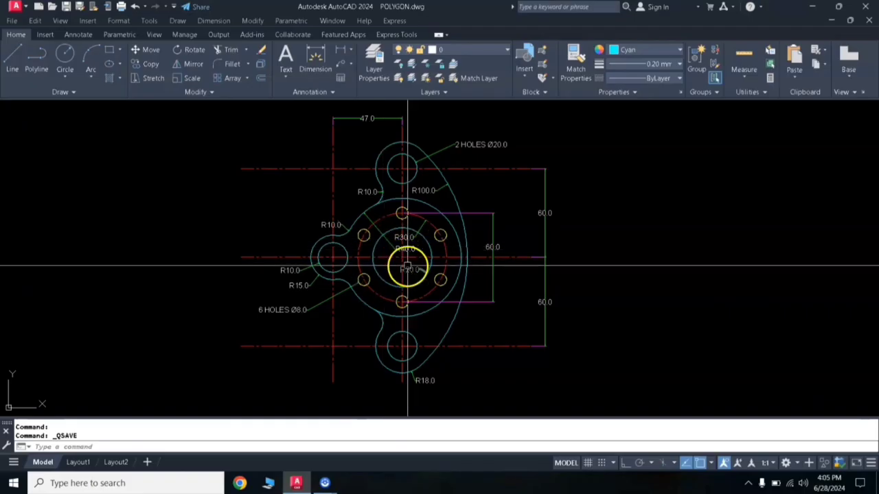
middle_drag(425, 264, 439, 261)
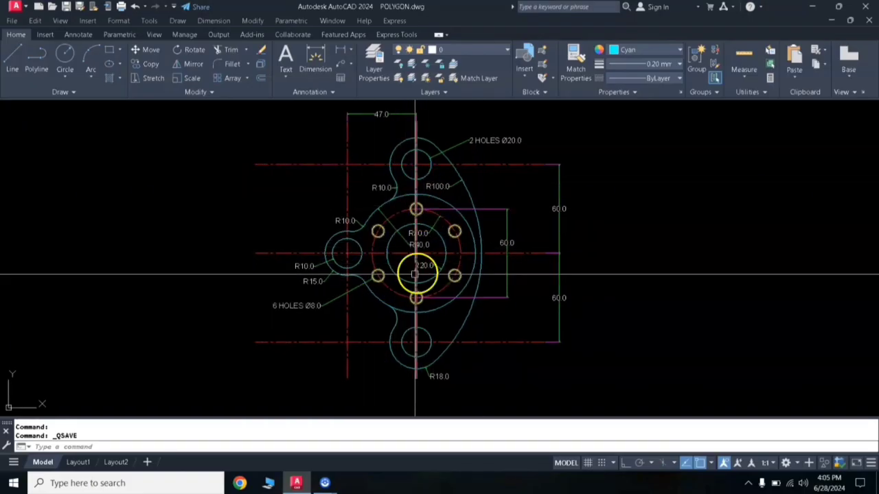
Draw a horizontal line about 286 mm long and a vertical line crossing it in the empty space beside the flange drawing
middle_drag(416, 235, 401, 243)
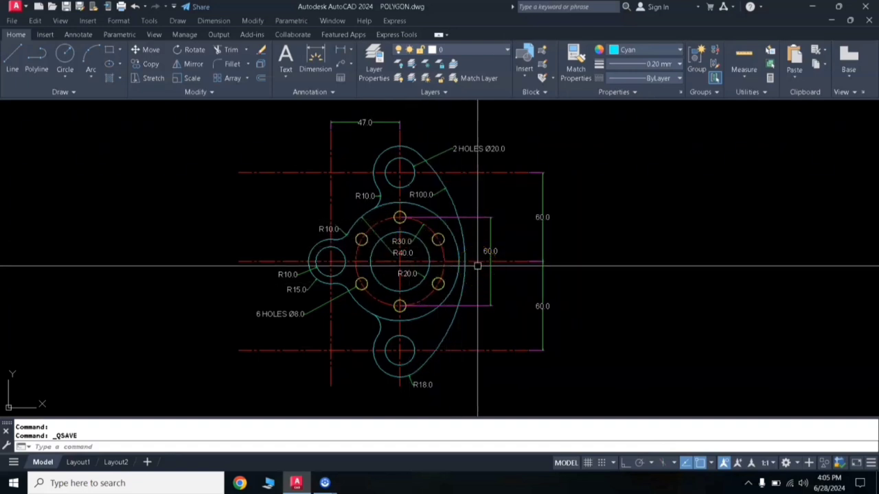
middle_drag(478, 266, 373, 254)
middle_drag(363, 284, 342, 277)
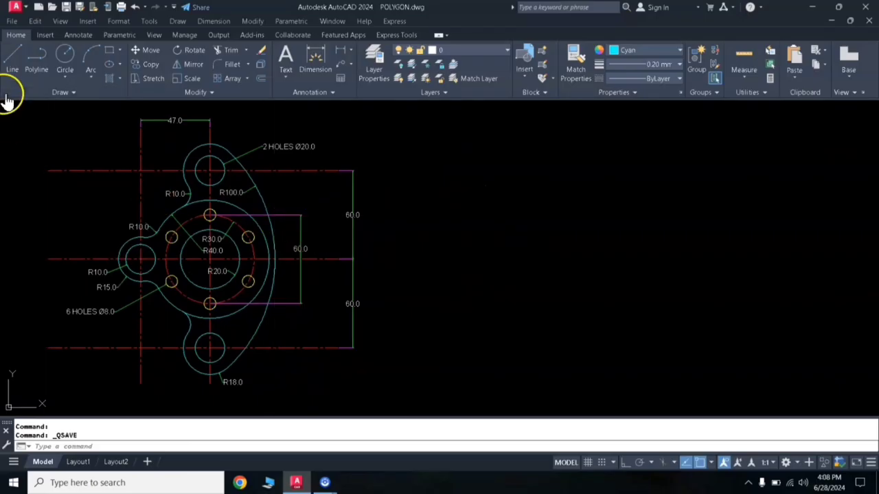
click(12, 64)
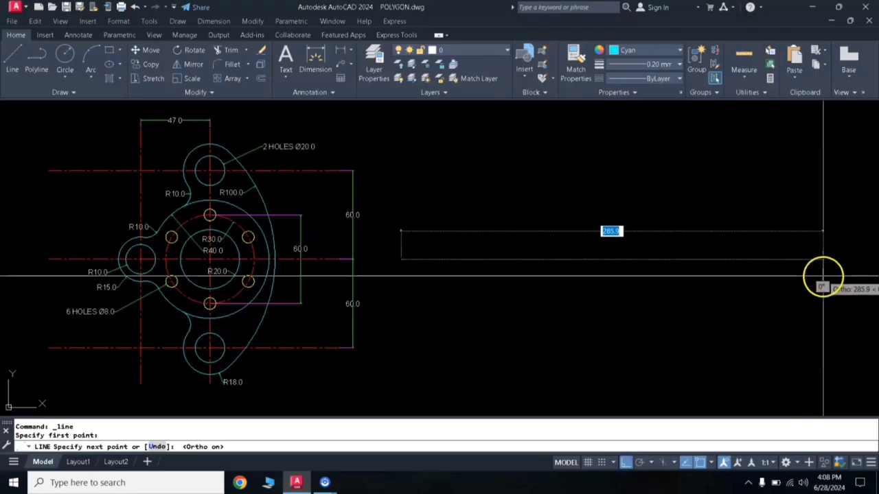
click(797, 275)
key(Return)
key(Return)
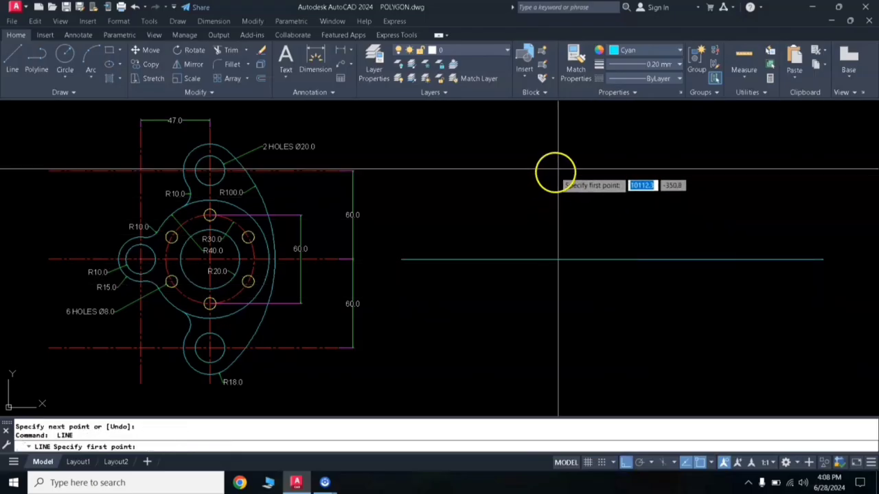
click(579, 135)
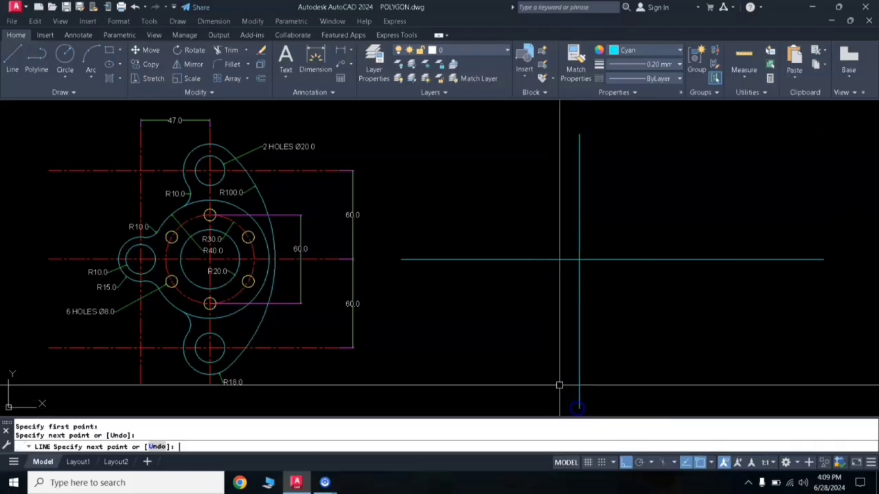
click(579, 409)
key(Return)
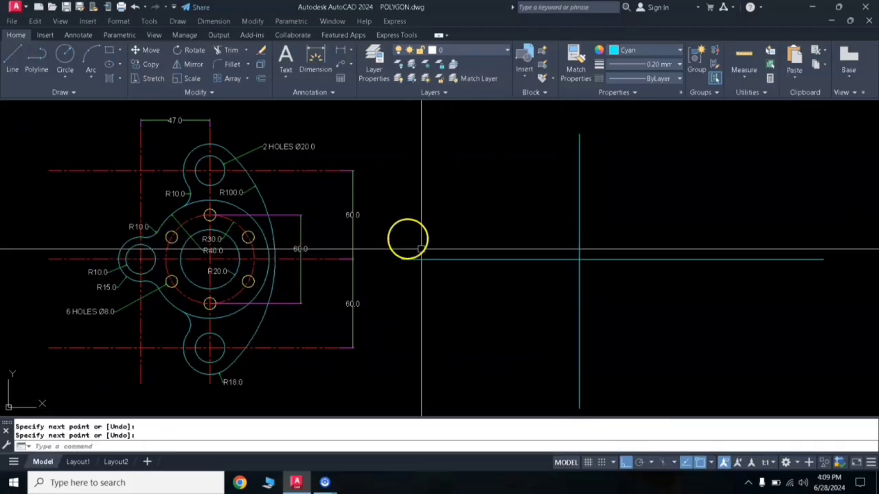
Match the two new crossing lines to the red centreline properties of the reference flange
text(MA)
key(Return)
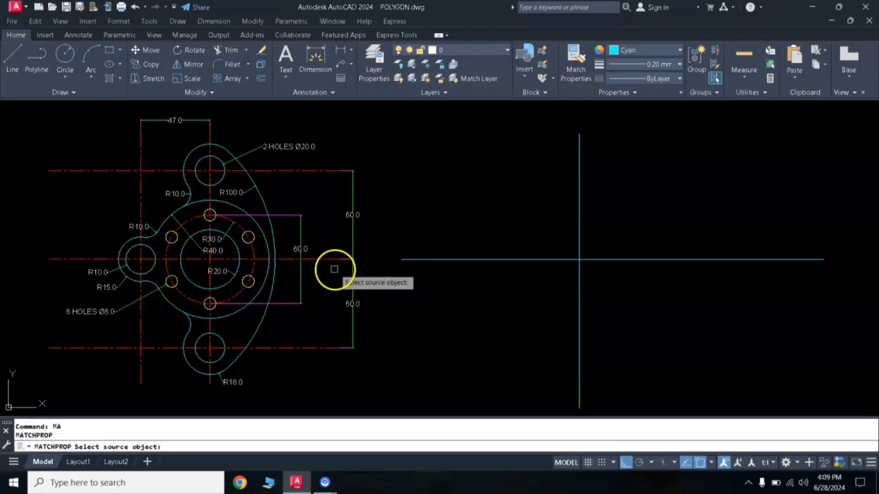
click(325, 260)
click(631, 236)
click(553, 275)
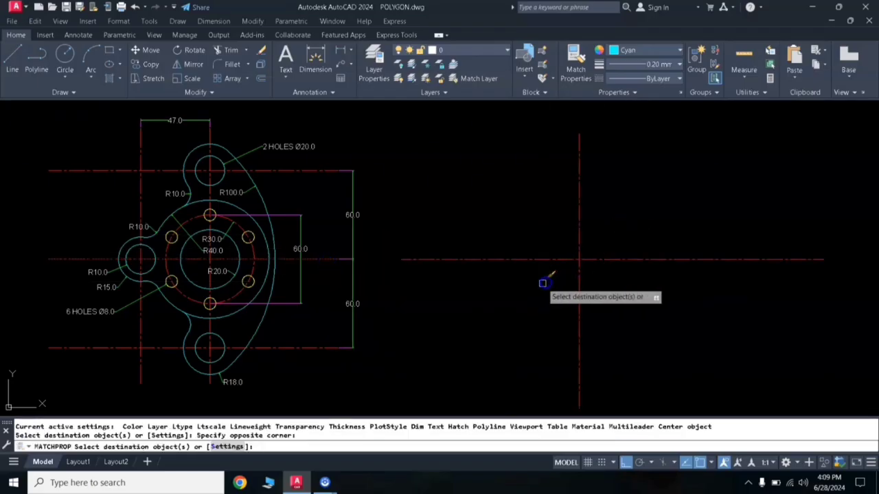
key(Return)
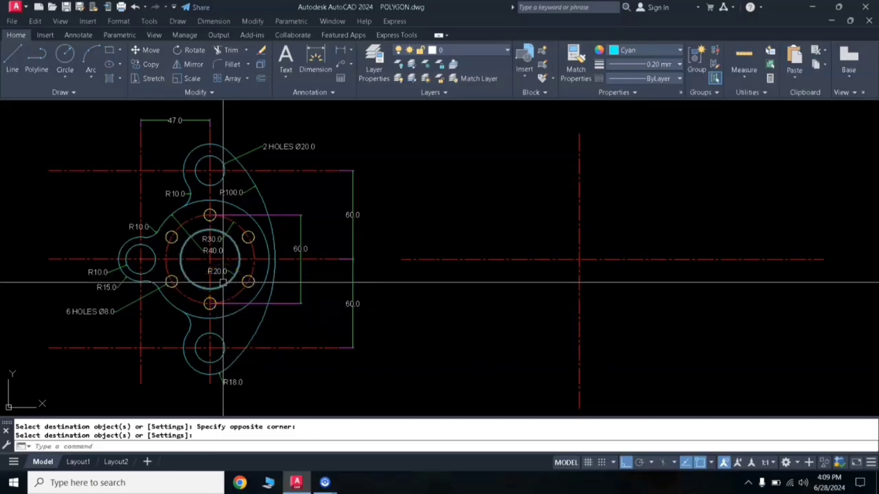
Draw two concentric circles with radii 20 and 30 at the intersection of the new centrelines
key(Escape)
text(c)
key(Return)
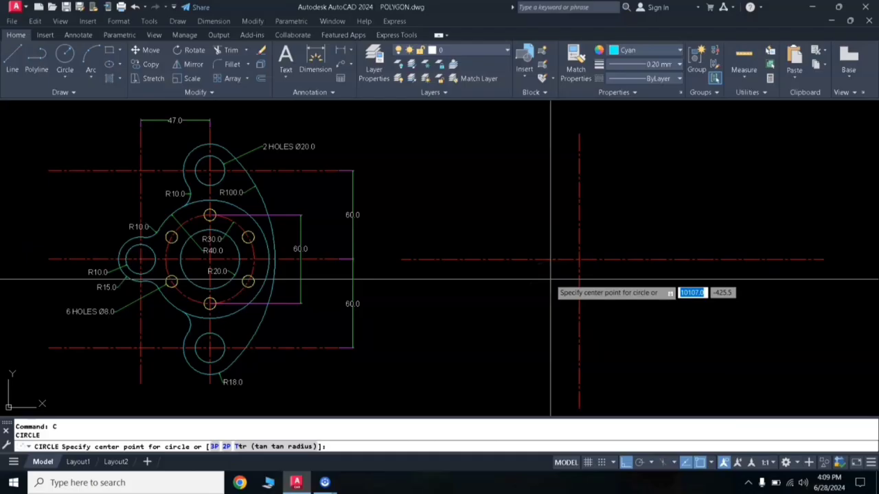
click(580, 258)
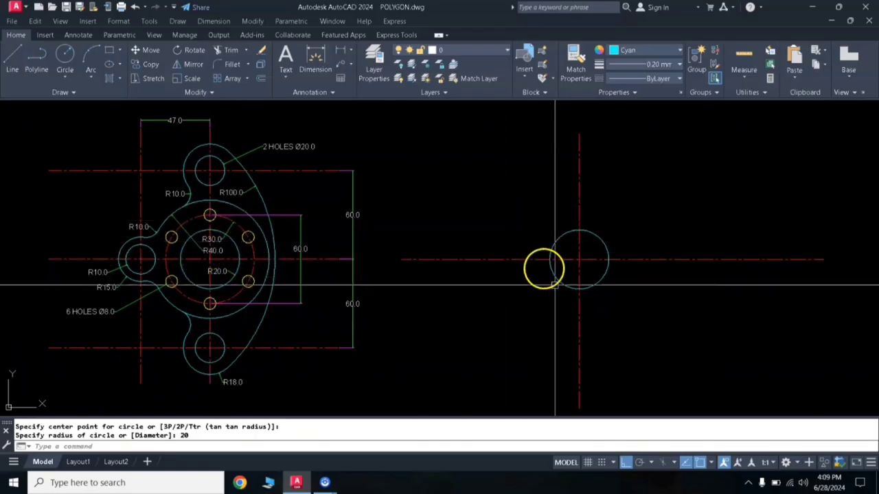
text(c)
key(Return)
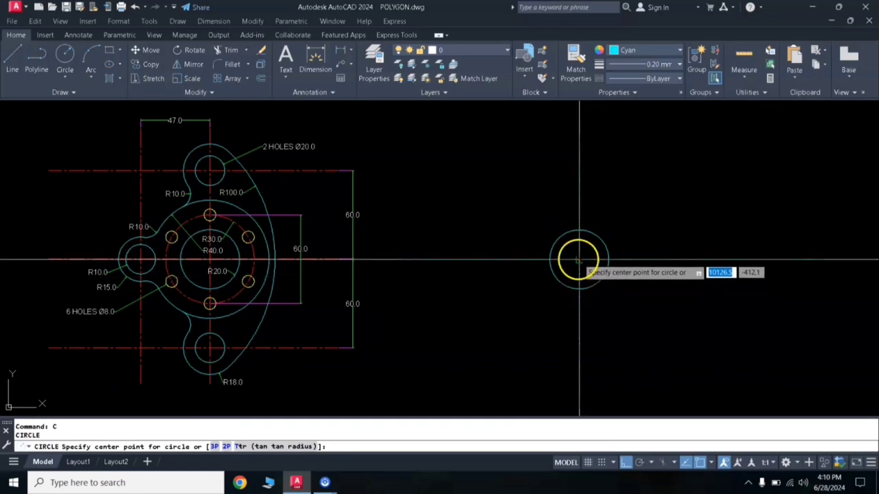
click(579, 259)
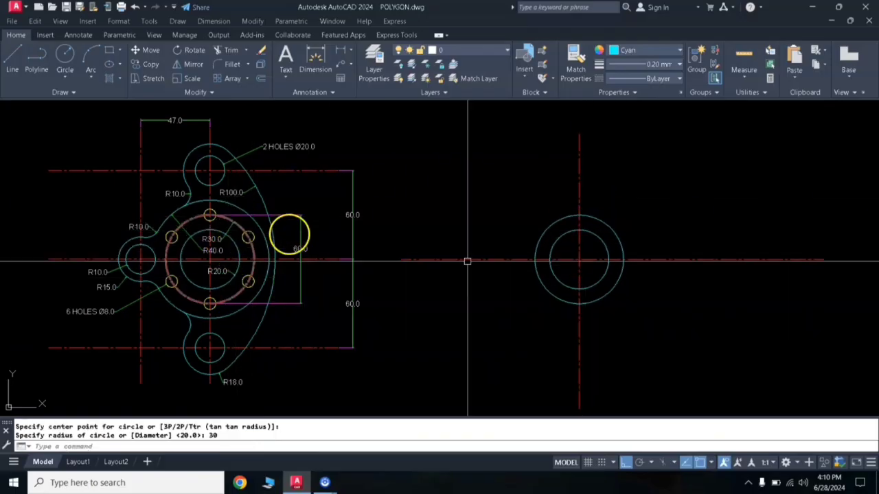
Match the radius 30 circle to the properties of the horizontal centreline
text(A)
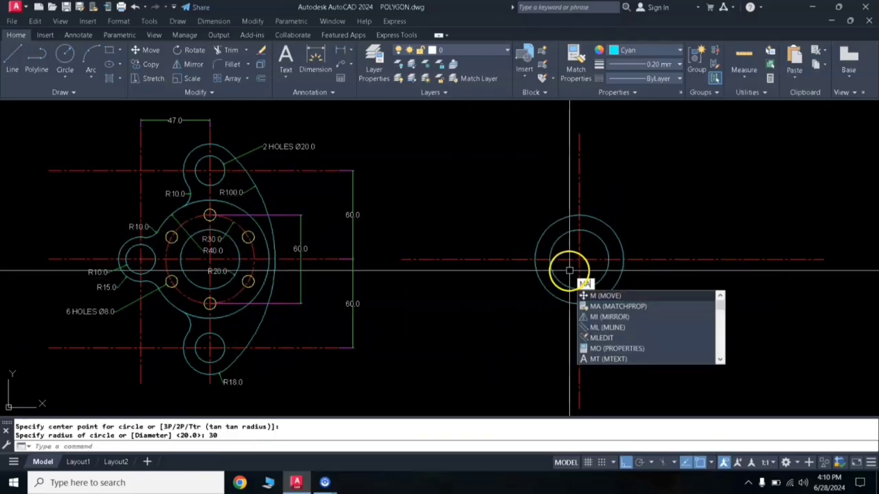
key(Return)
click(641, 261)
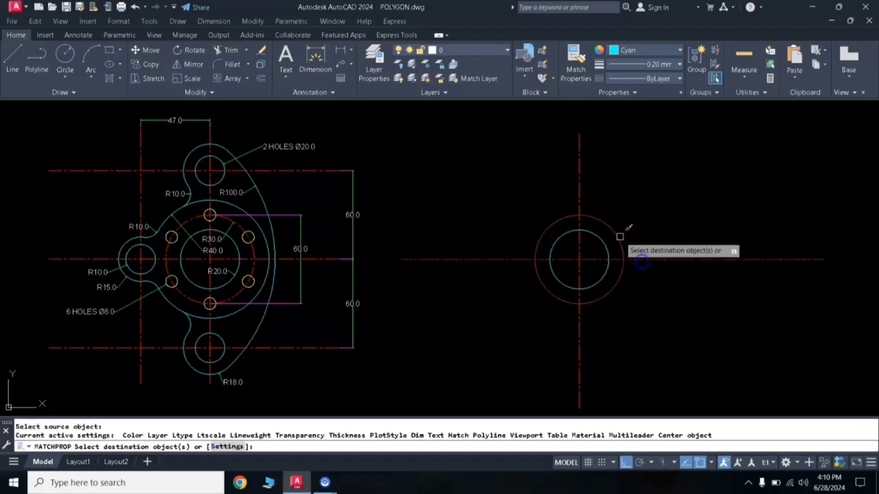
click(618, 234)
key(Return)
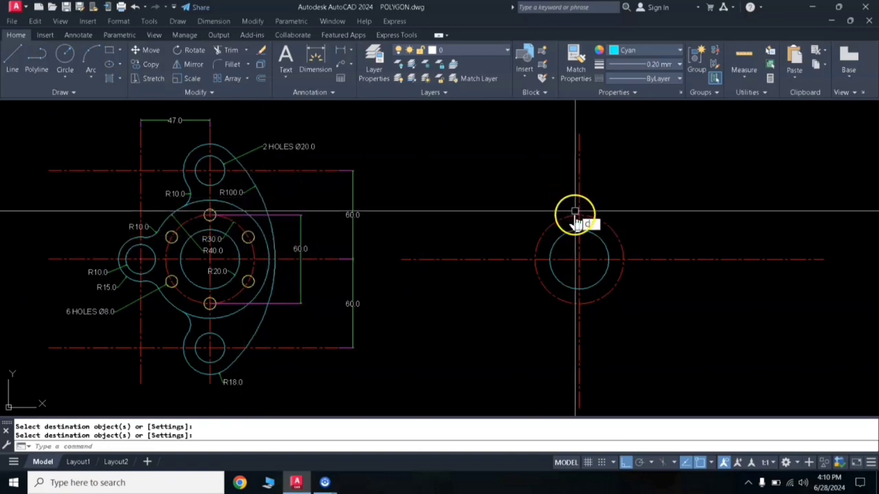
Draw a circle of diameter 8 centred on the top quadrant of the centreline circle
key(Escape)
text(c)
key(Return)
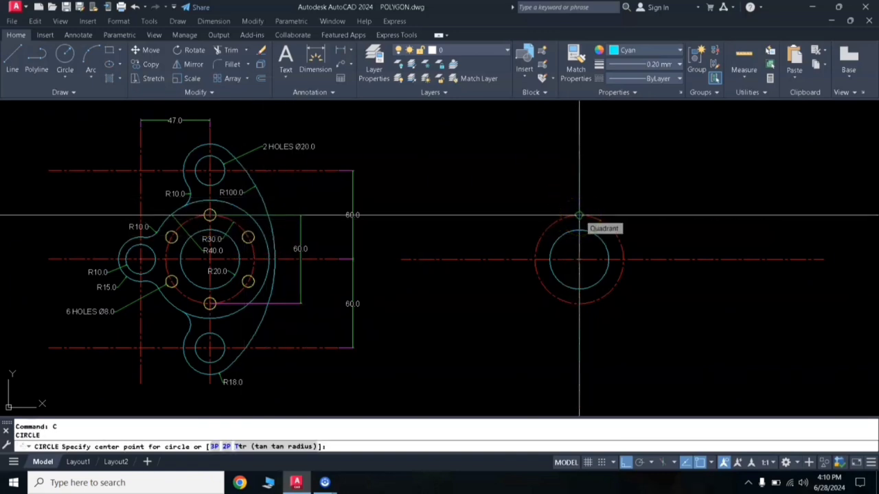
click(580, 215)
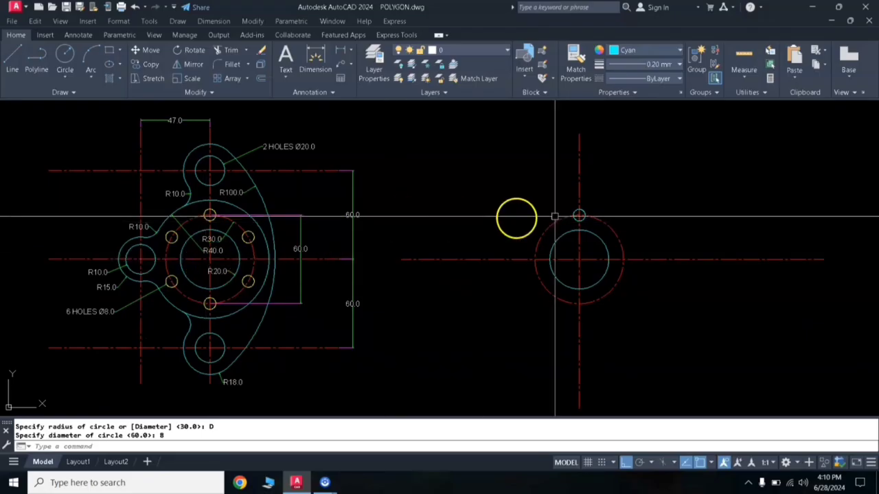
Change the colour of the small 8 mm hole circle to yellow
click(567, 203)
click(592, 234)
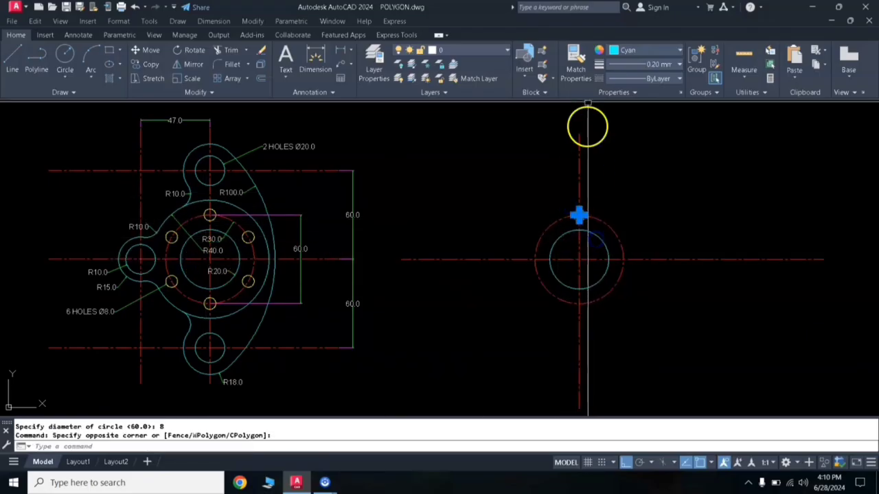
click(623, 55)
click(624, 161)
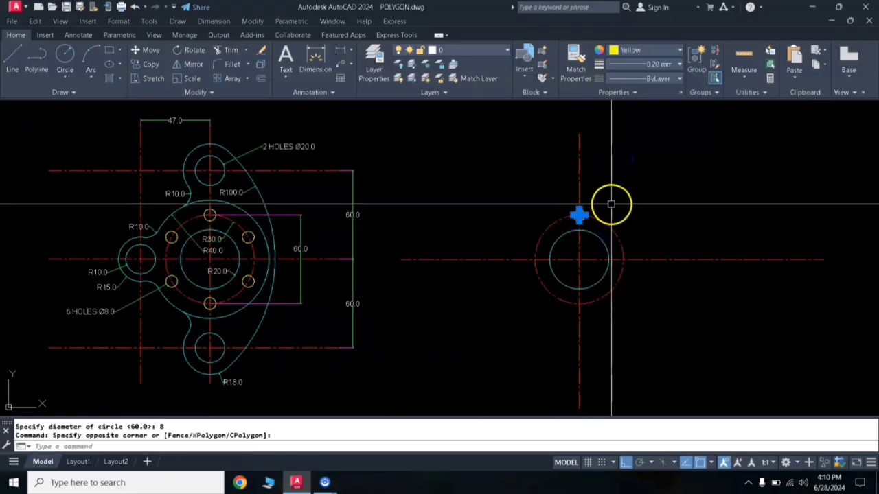
key(Escape)
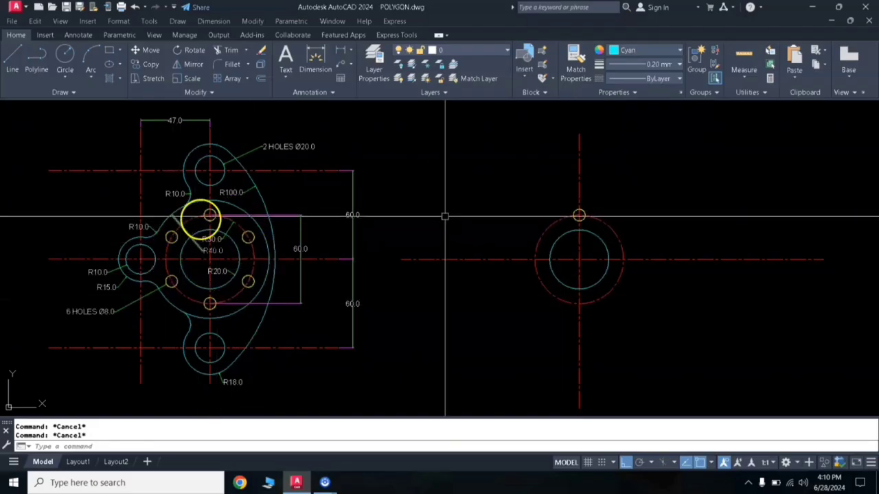
Create a polar array of the yellow hole with 6 items over 360 degrees around the centreline intersection
drag(549, 196, 611, 230)
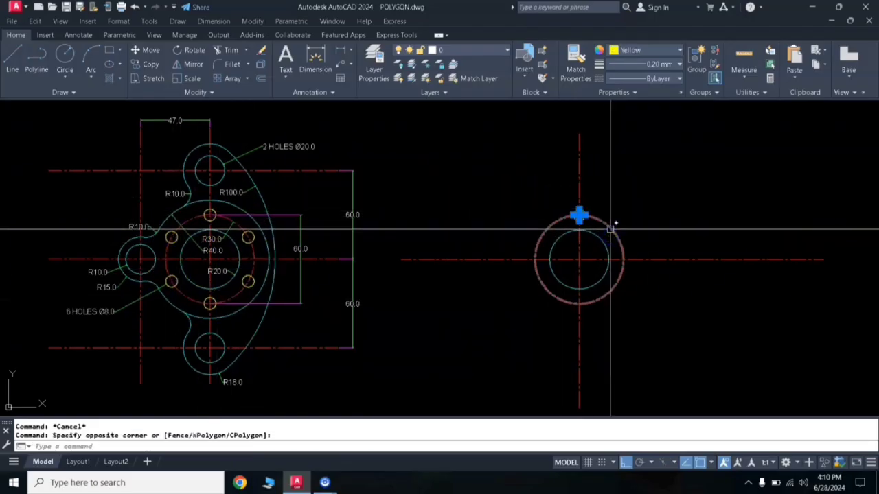
text(AR)
key(Return)
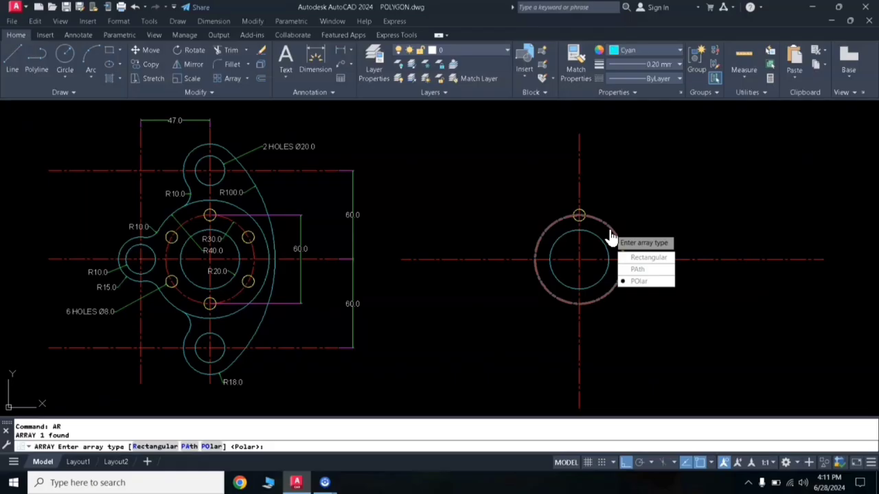
click(635, 281)
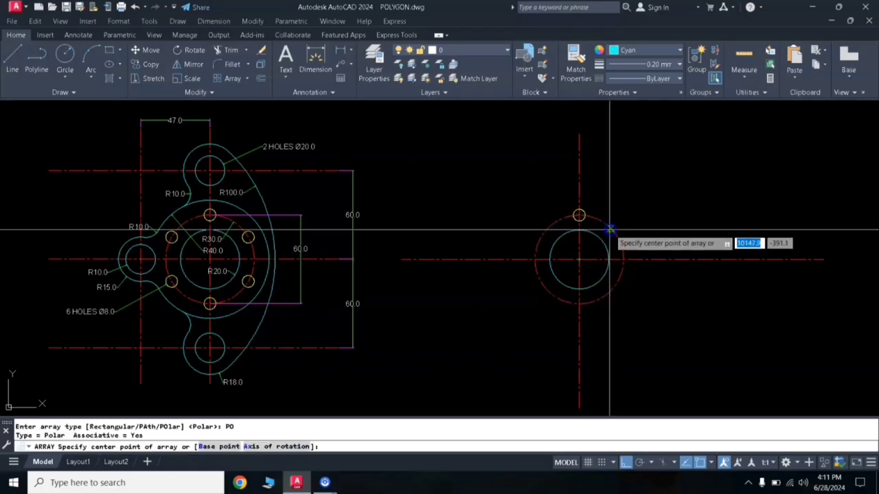
click(579, 260)
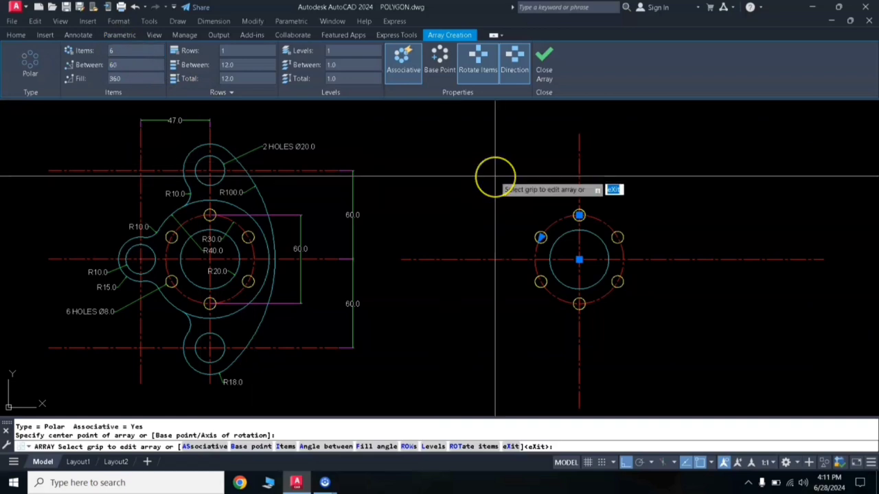
key(Return)
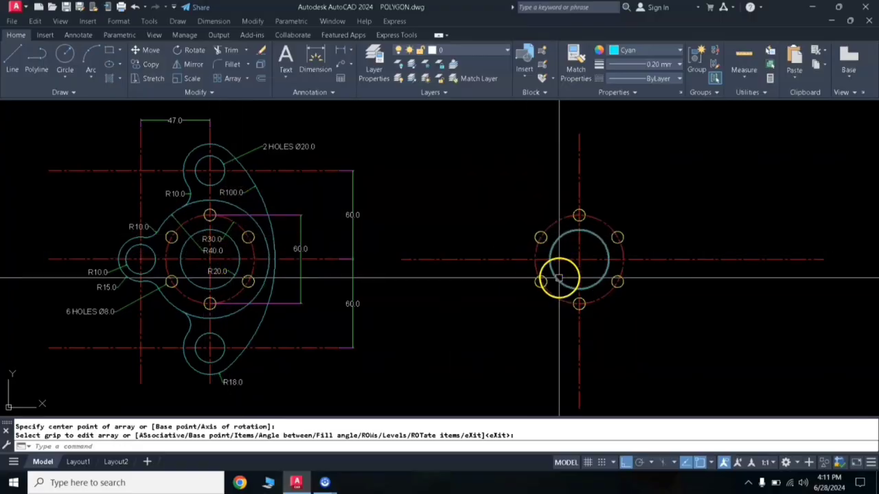
Draw a circle of radius 40 around the bolt holes, centred at the centreline intersection
text(c)
key(Return)
click(578, 260)
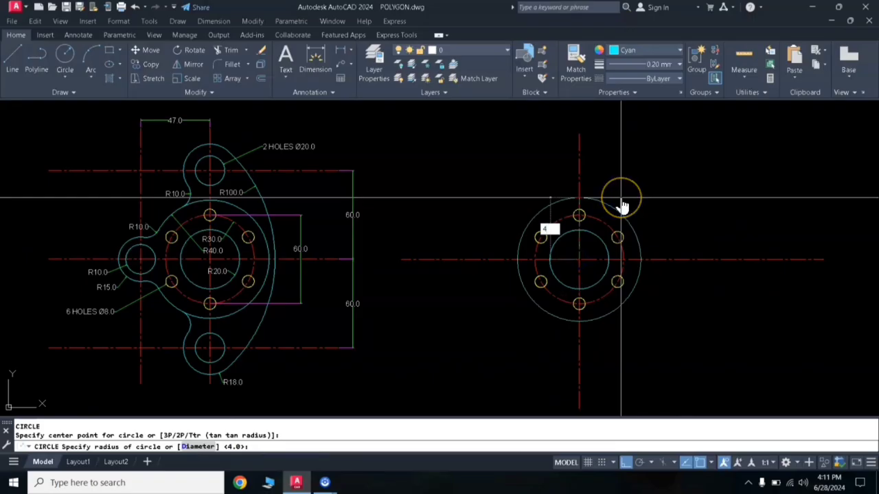
key(Return)
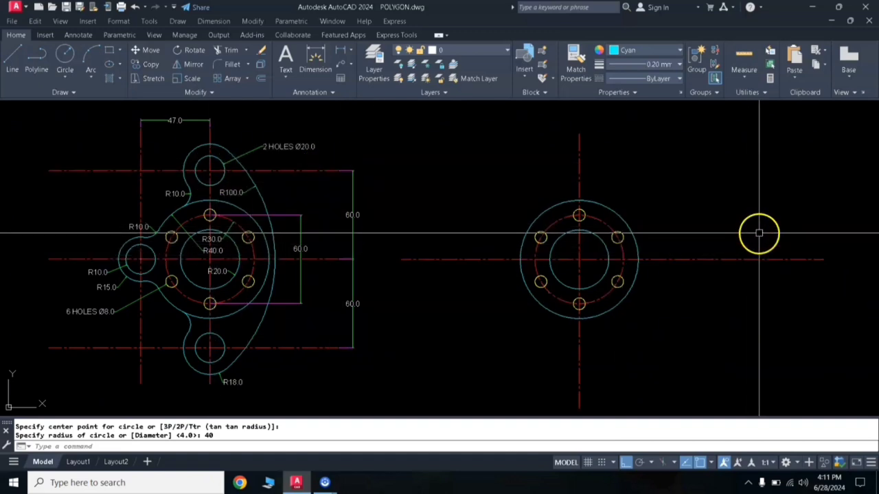
Offset the new horizontal centreline upward by 60
text(o)
key(Return)
text(60)
key(Return)
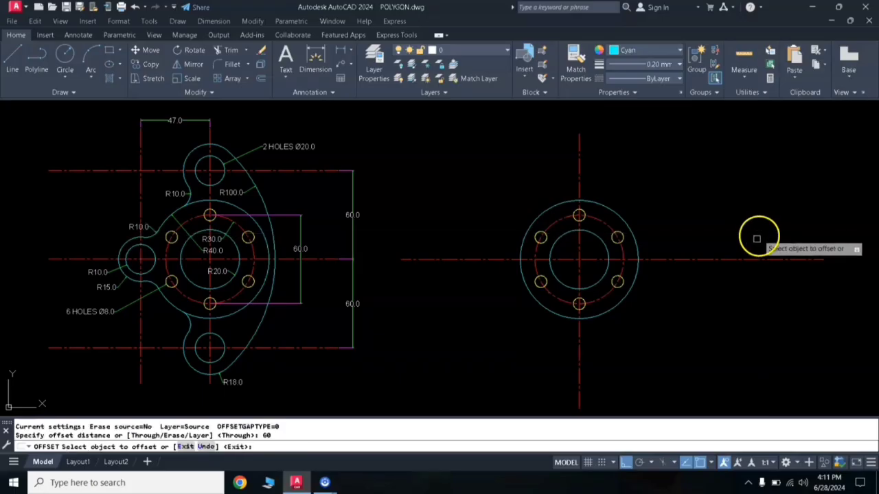
click(724, 260)
click(718, 199)
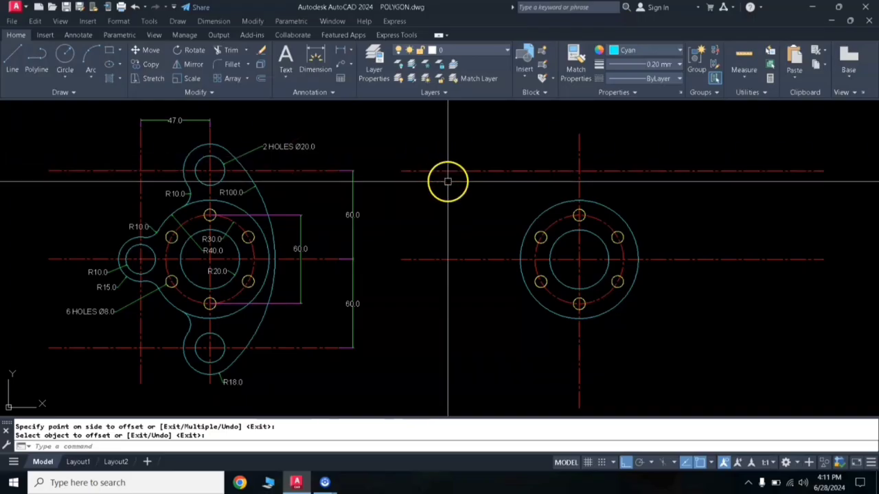
Draw a circle of diameter 20 where the upper horizontal centreline crosses the vertical centreline
key(Escape)
text(c)
key(Return)
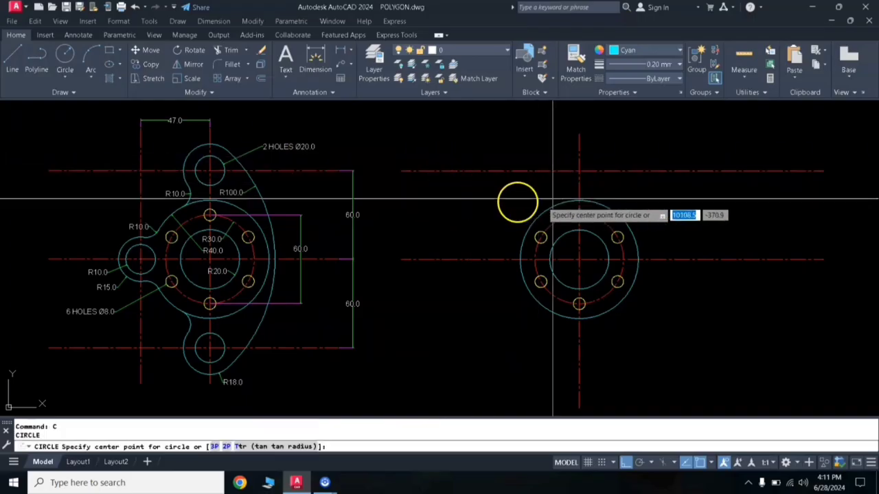
click(578, 170)
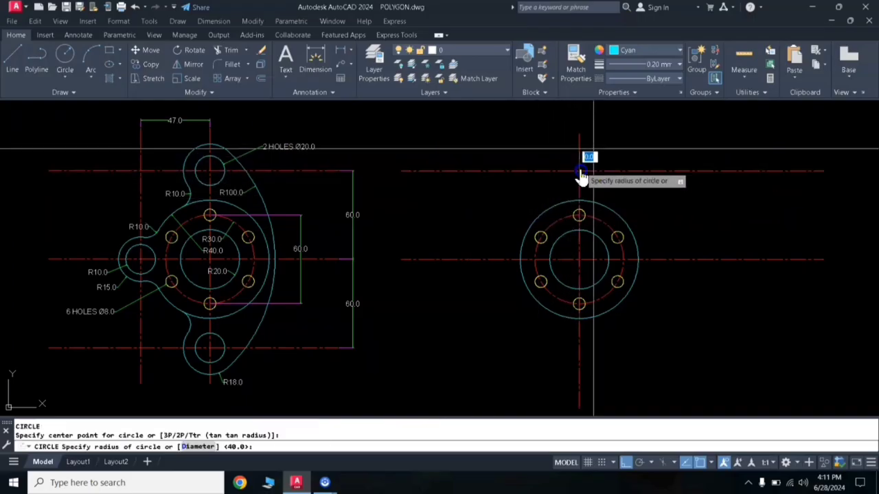
text(d)
key(Return)
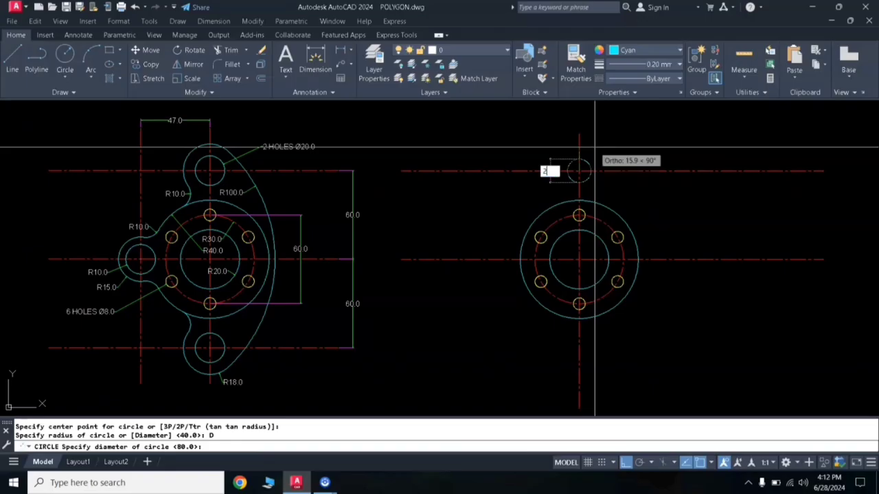
text(20)
key(Return)
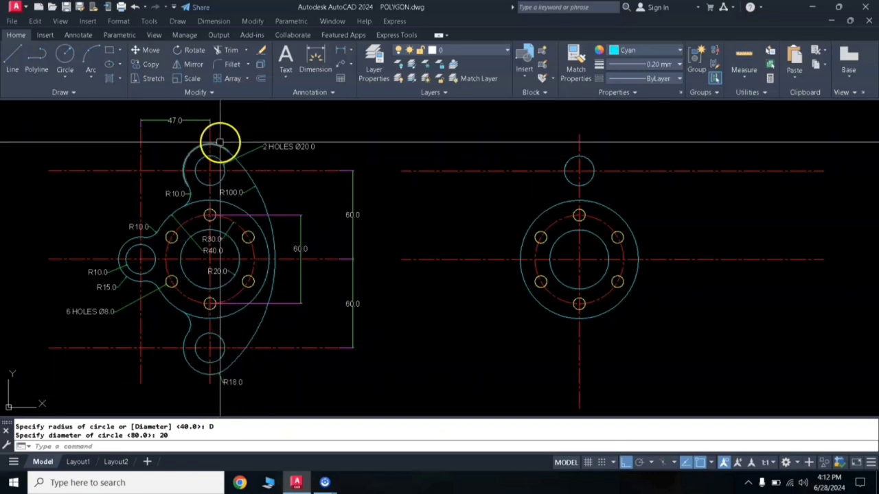
Draw a circle of radius 18 concentric with the upper 20 mm diameter hole
text(c)
key(Return)
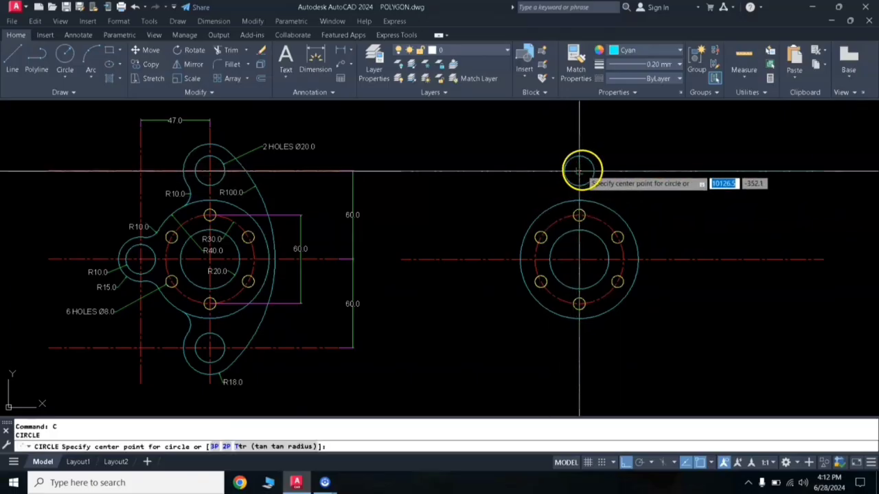
click(579, 170)
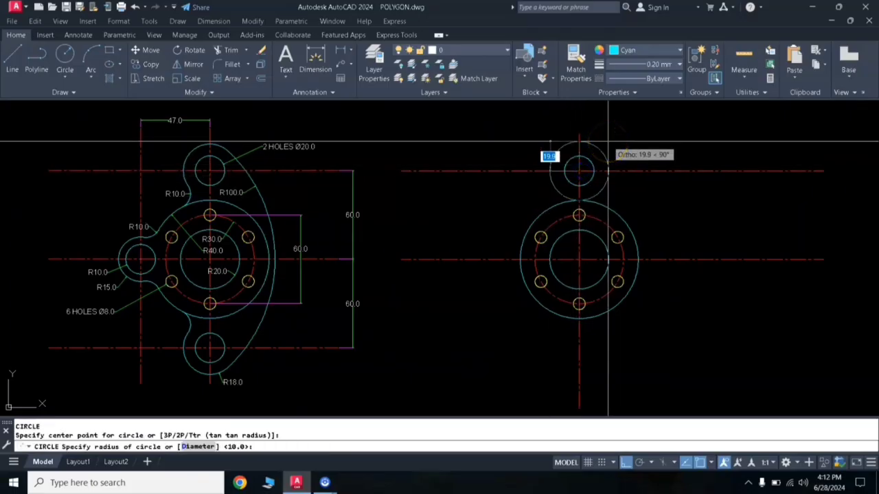
text(18)
key(Return)
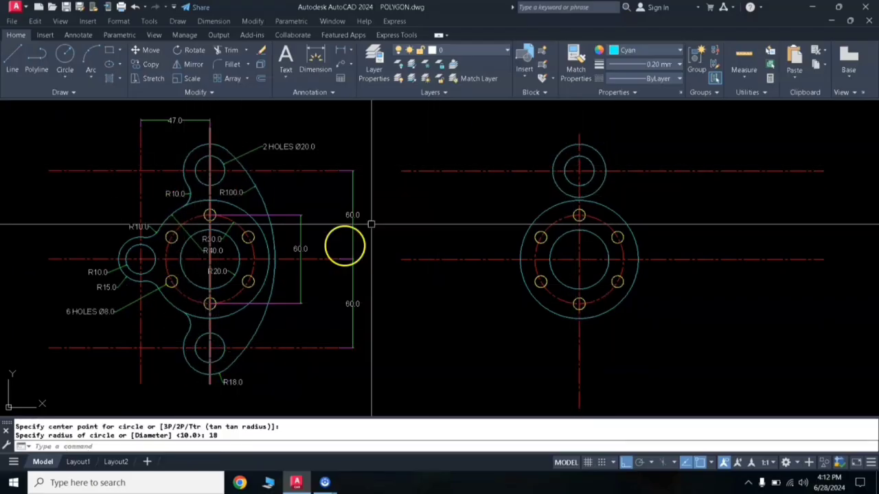
Copy the upper hole and its surrounding circle straight down by 120
click(564, 163)
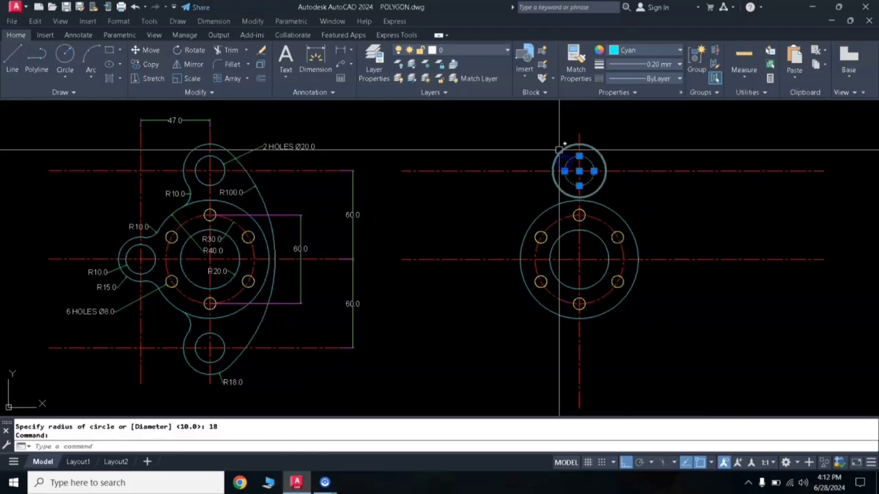
text(co)
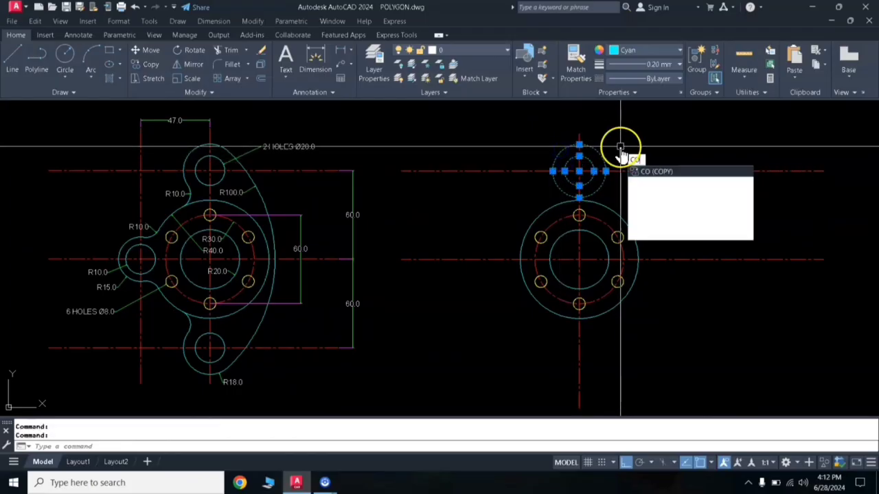
key(Return)
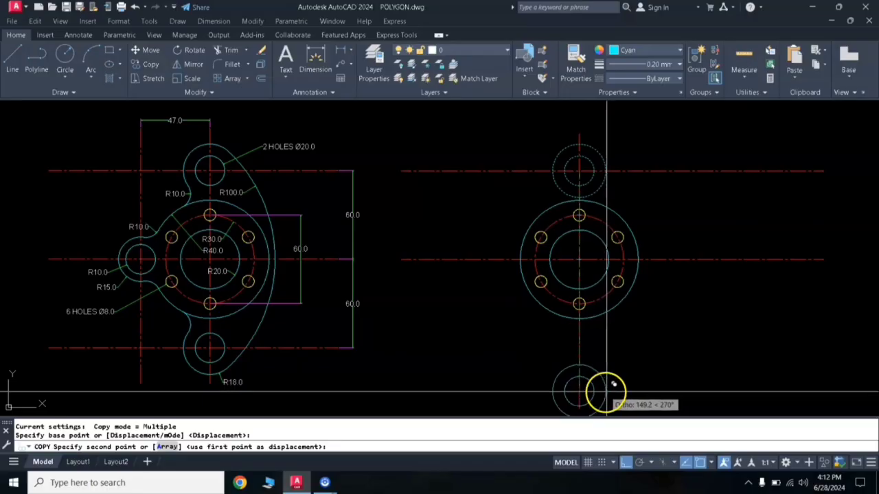
scroll(597, 306, down, 1)
scroll(590, 323, up, 1)
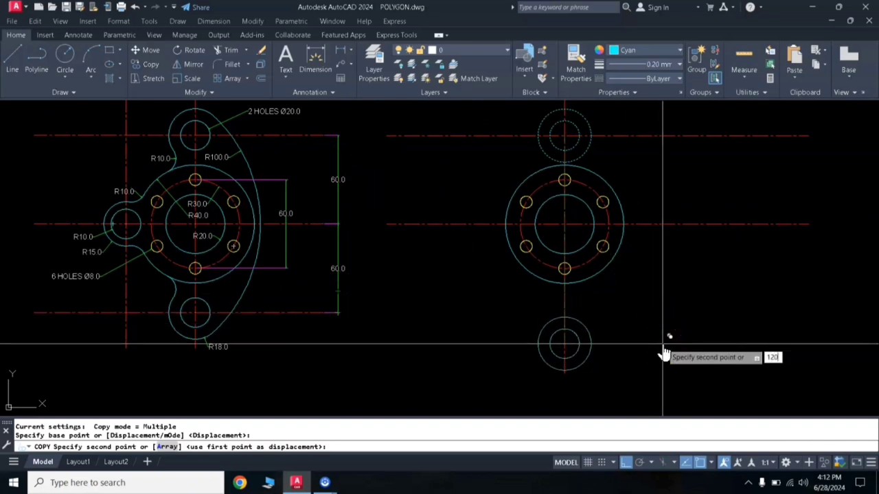
key(Return)
key(Return)
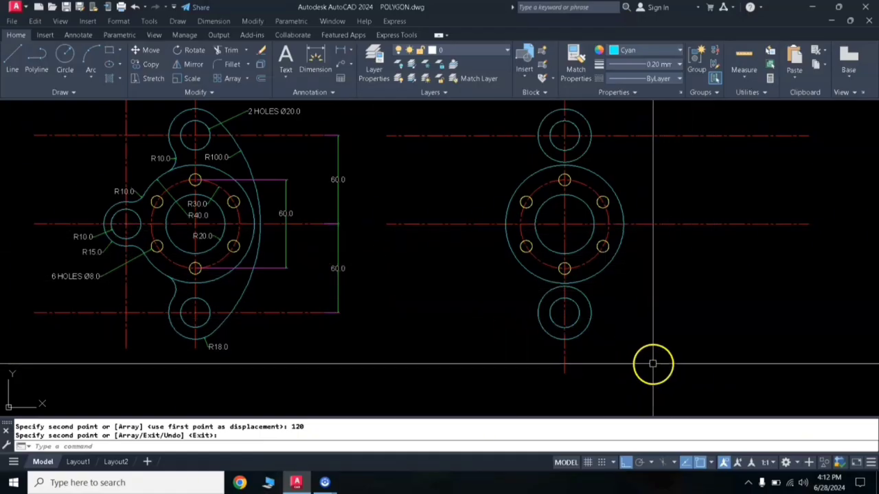
Offset the middle horizontal centreline of the new drawing downward by 60
text(o)
key(Return)
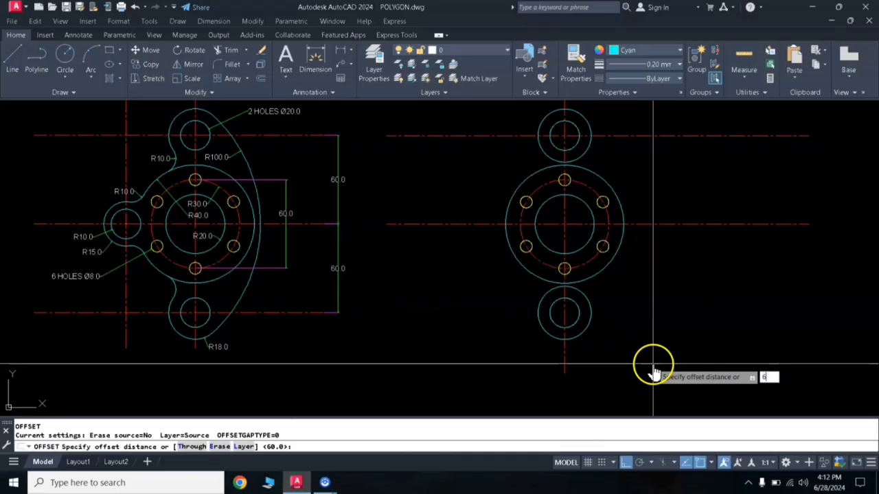
text(60)
key(Return)
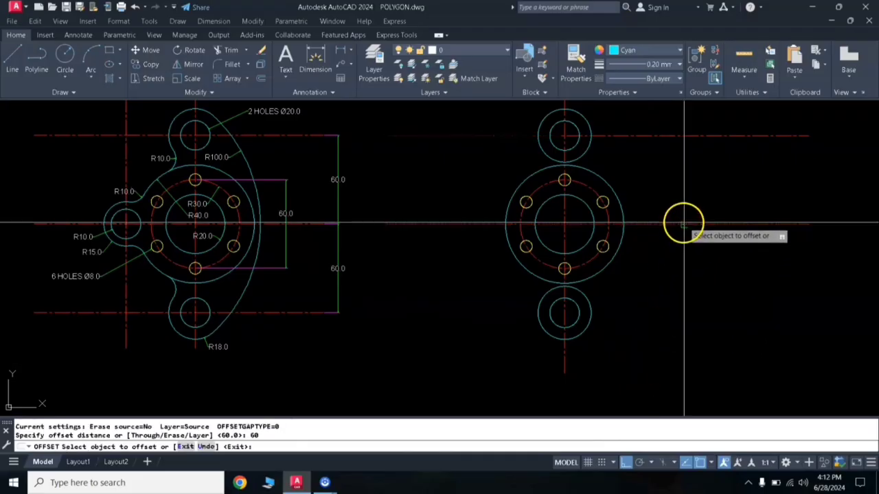
click(680, 224)
click(681, 302)
key(Return)
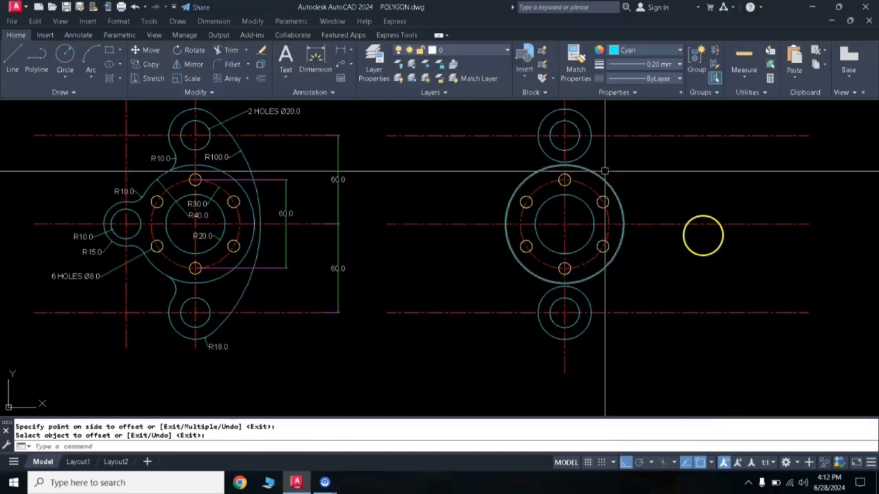
Add aligned linear dimensions from the upper to the middle and from the middle to the lower horizontal centreline, at their right ends
click(341, 55)
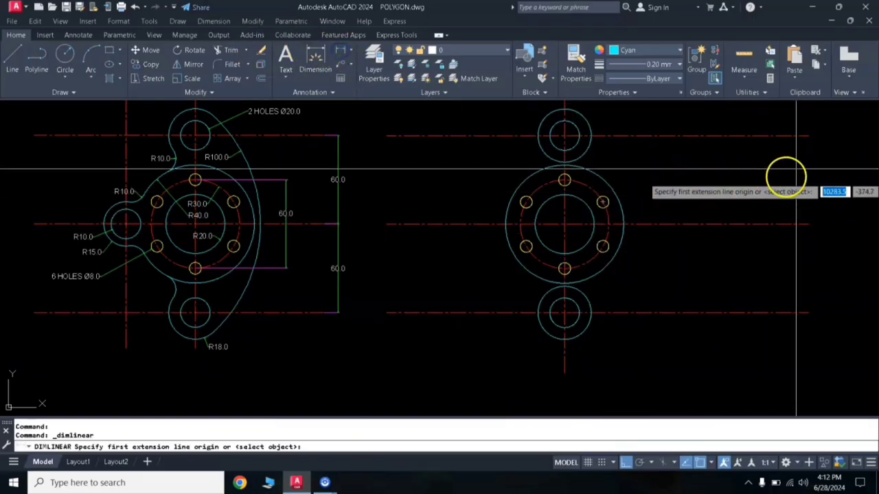
click(806, 136)
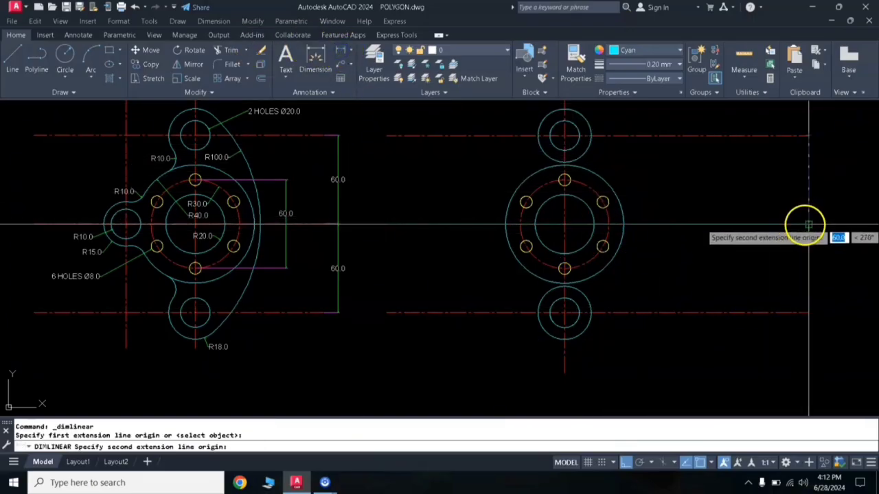
click(829, 223)
key(Return)
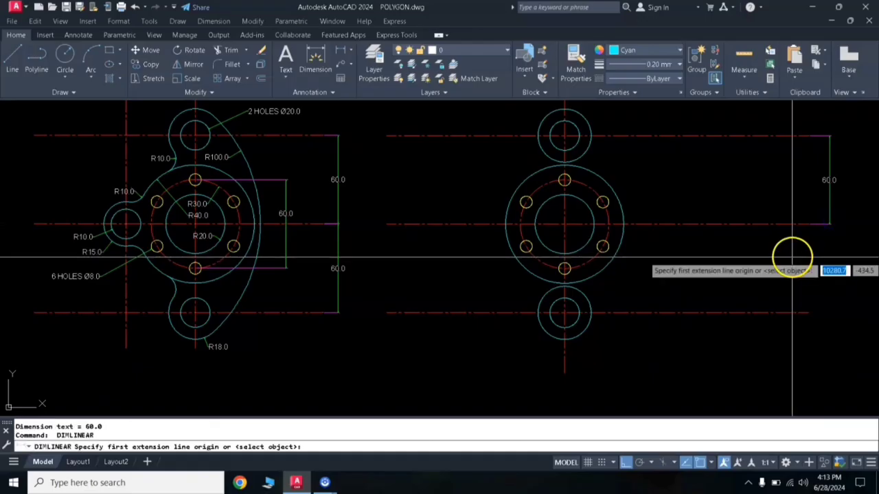
click(807, 224)
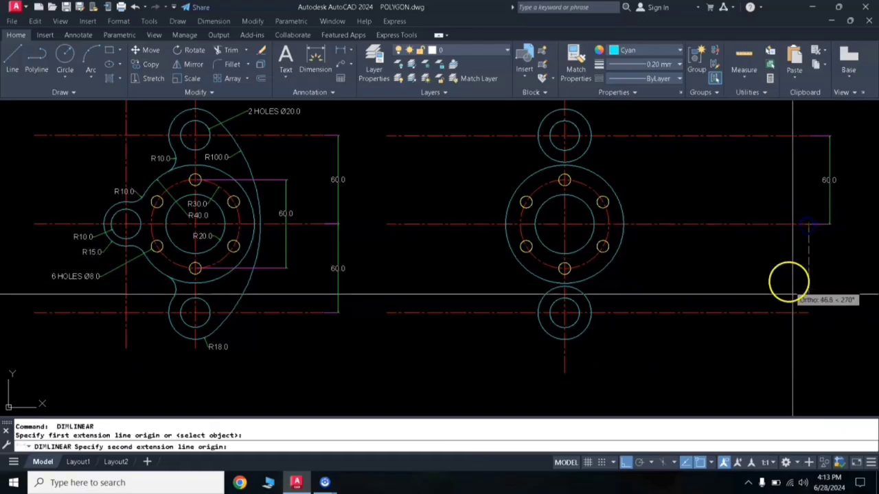
click(806, 312)
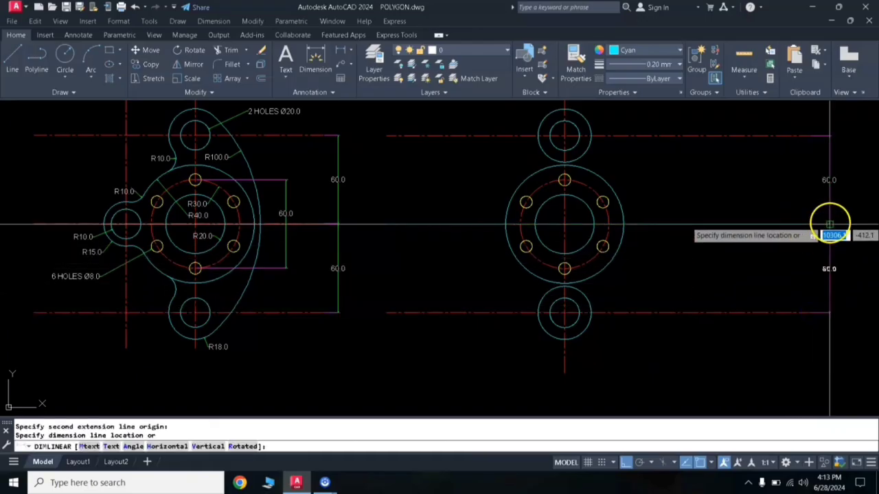
click(828, 224)
Offset the vertical centreline of the new drawing to the left by 47
middle_drag(354, 188, 384, 234)
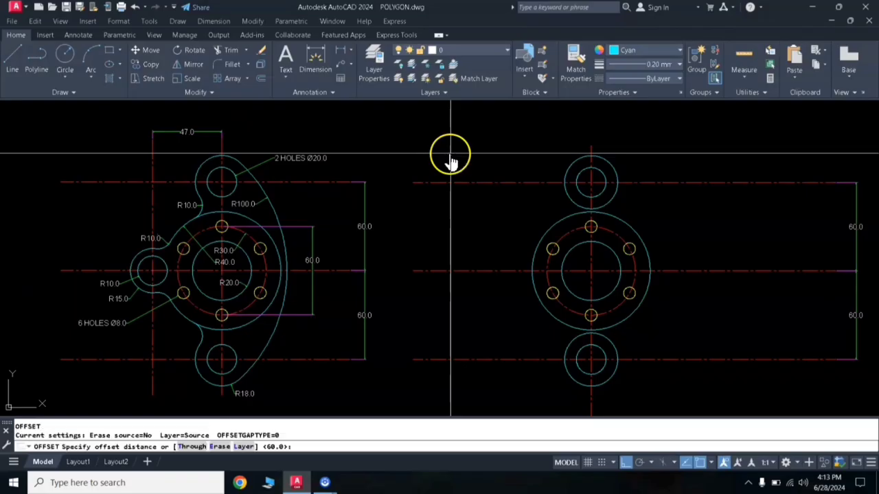
key(Return)
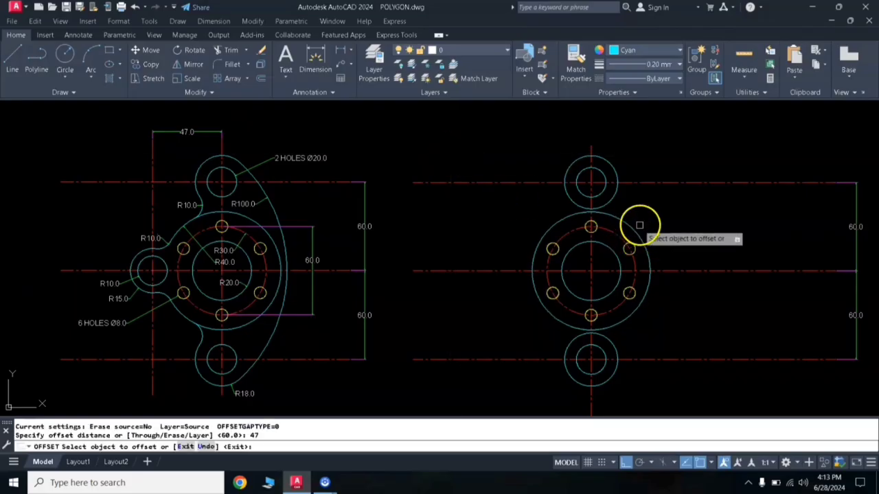
click(591, 279)
click(551, 291)
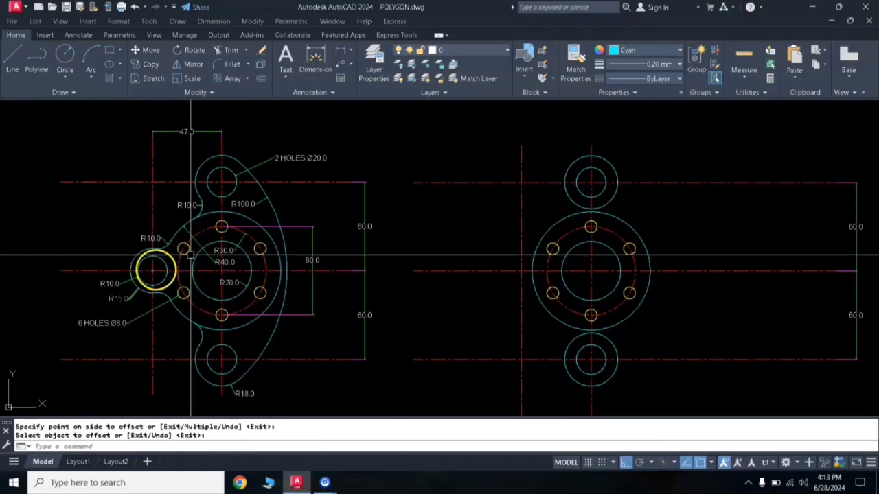
Add a linear dimension between the two vertical centrelines above the new drawing
click(341, 52)
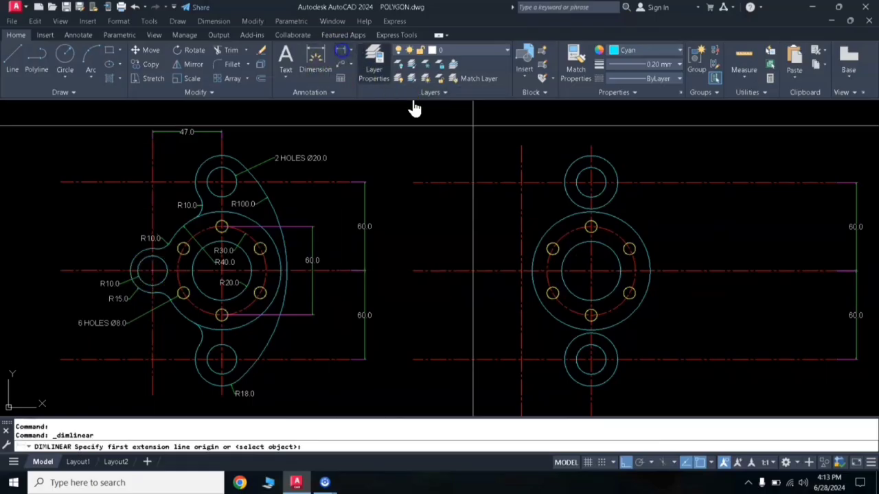
click(523, 145)
click(585, 143)
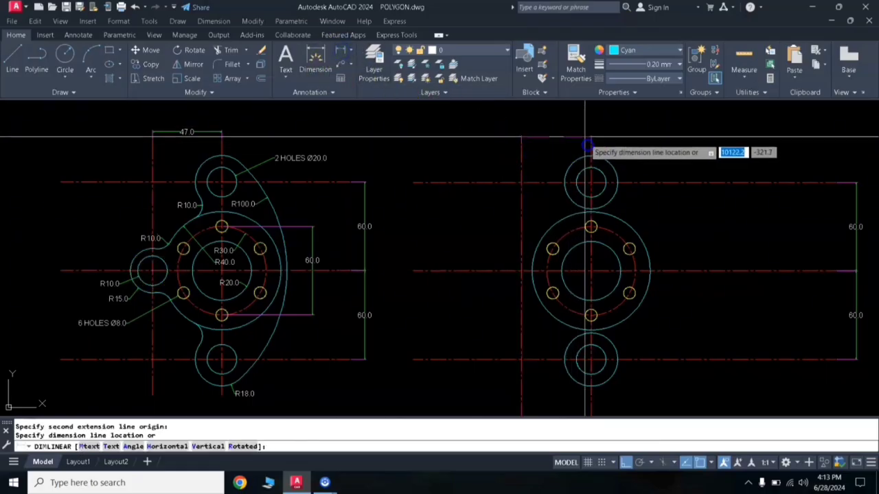
click(585, 129)
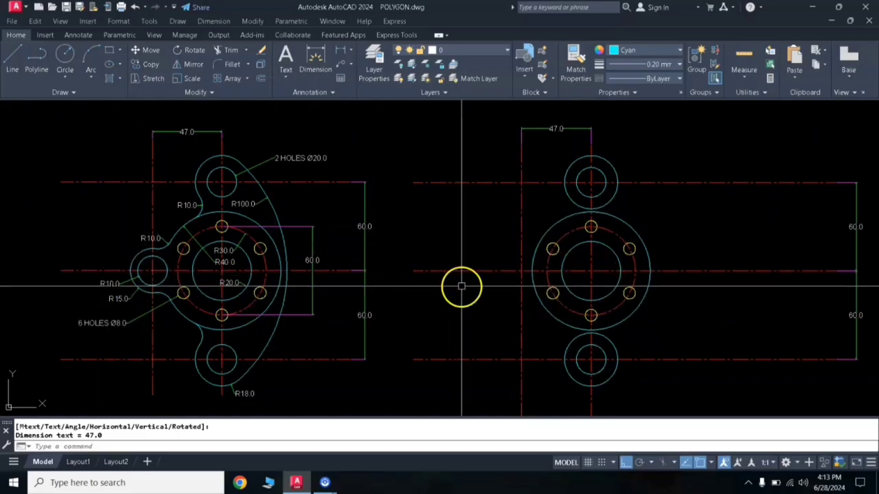
Draw concentric circles of radius 10 and 15 where the left vertical centreline crosses the middle horizontal centreline
text(c)
key(Return)
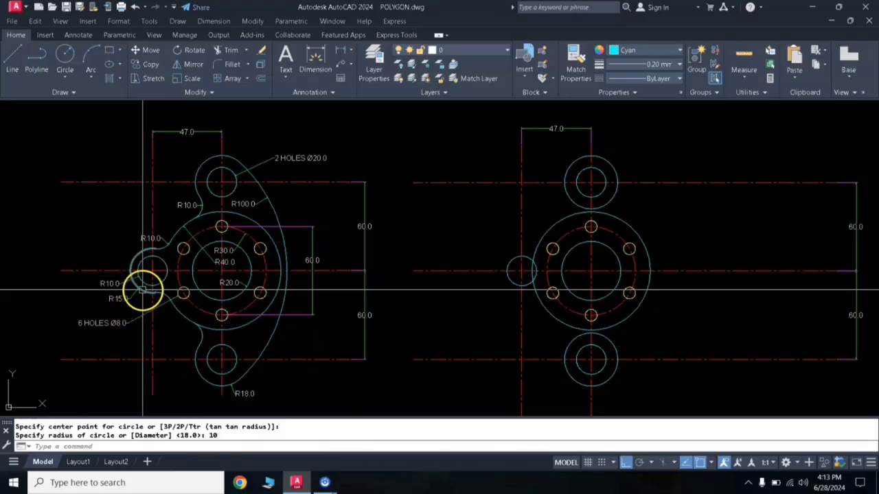
text(c)
key(Return)
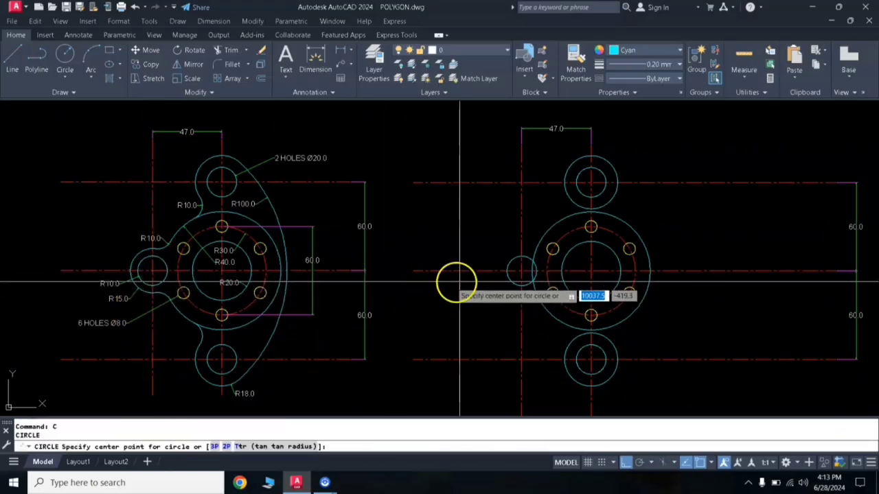
click(521, 271)
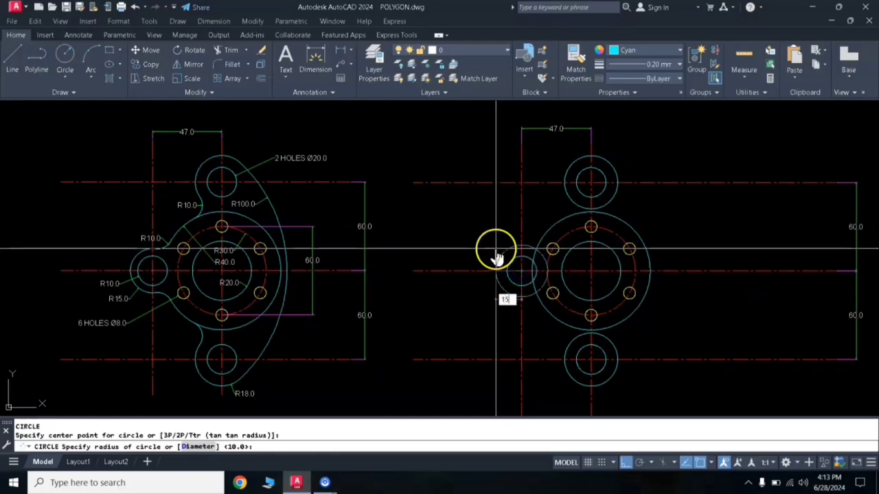
text(15)
key(Return)
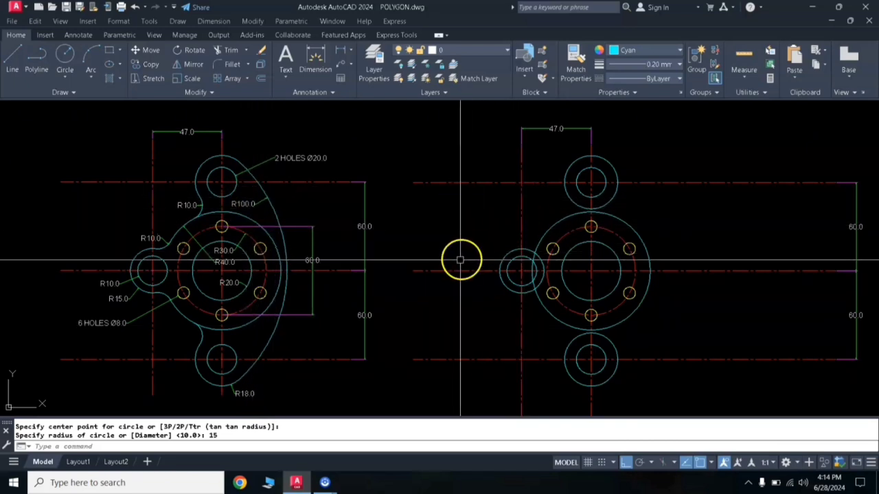
Draw a Tan Tan Radius circle of radius 100 tangent to the outer circles around the upper and lower holes
key(Return)
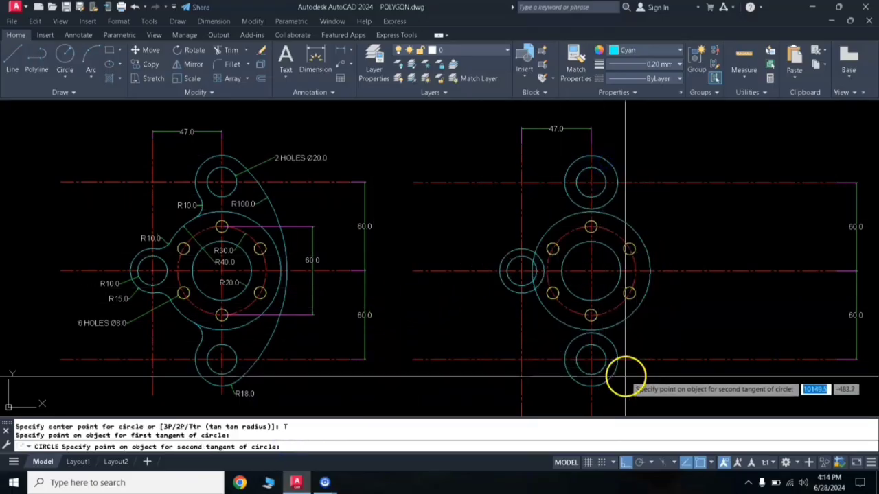
click(604, 384)
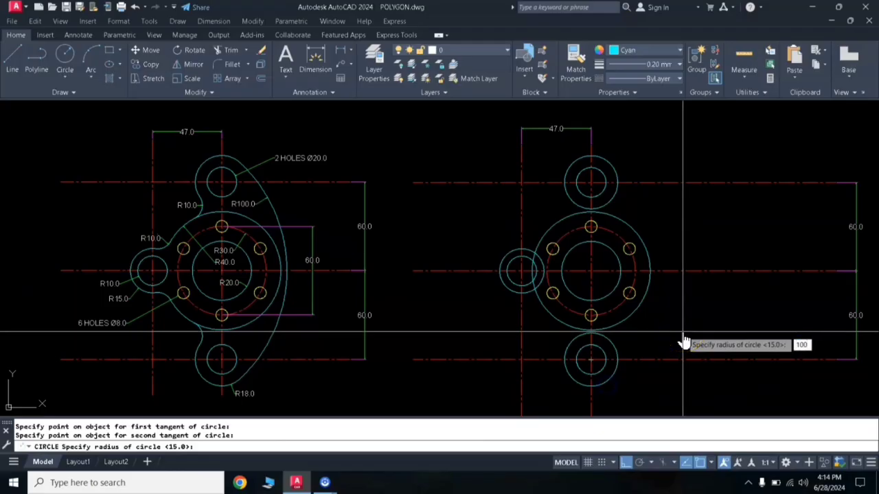
key(Return)
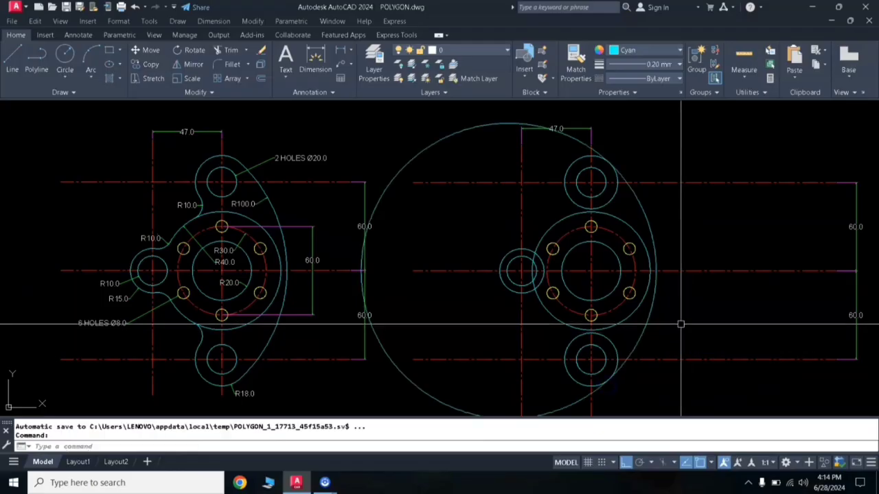
Trim the radius 100 circle to its right-hand arc, using the upper and lower radius 18 circles as cutting edges
click(612, 200)
click(615, 351)
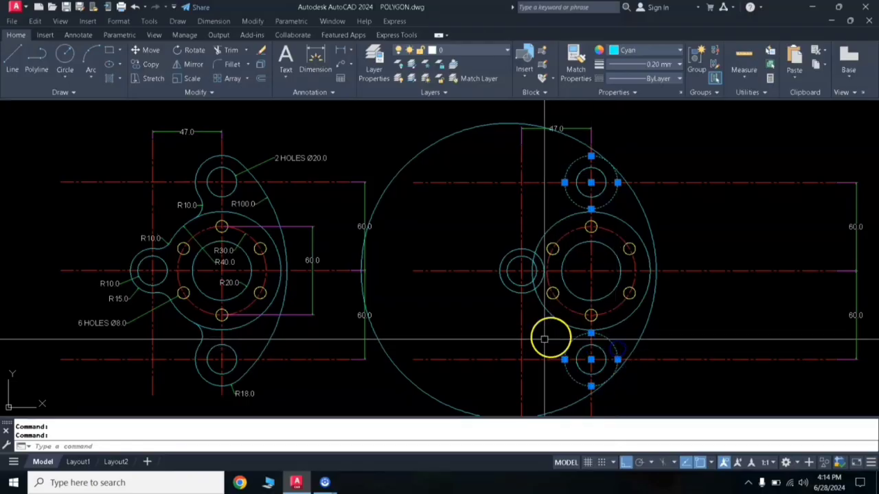
key(Return)
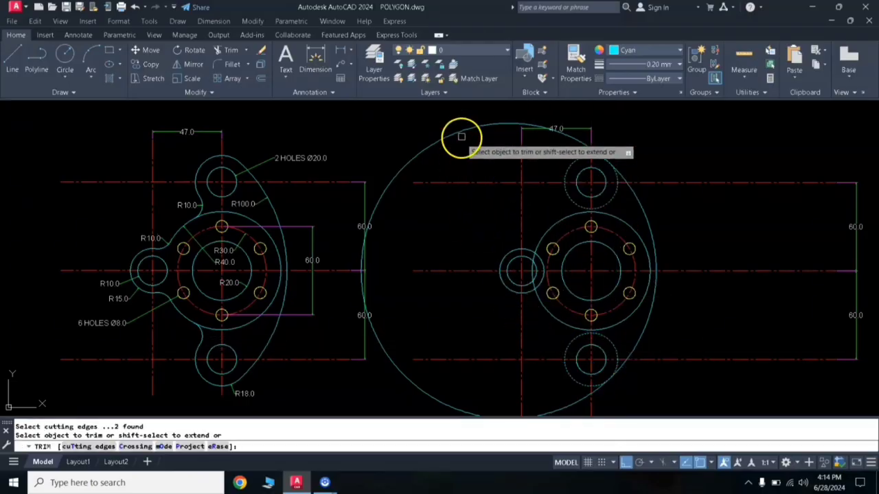
key(Return)
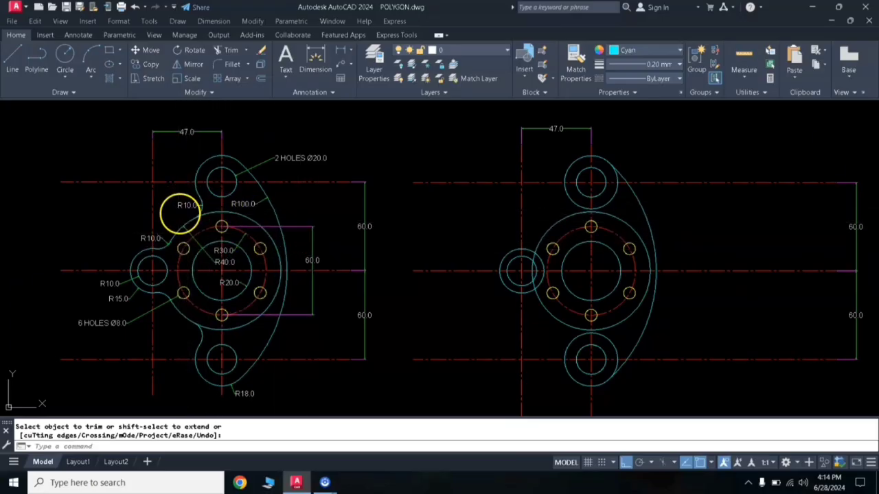
key(Escape)
Draw a Tan Tan Radius circle of radius 10 tangent to the upper radius 18 circle and the large radius 40 circle
text(C)
key(Return)
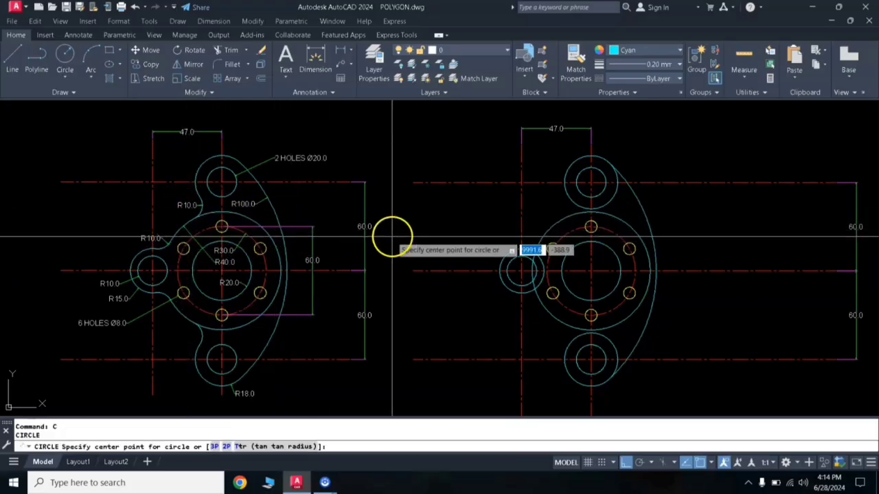
click(286, 450)
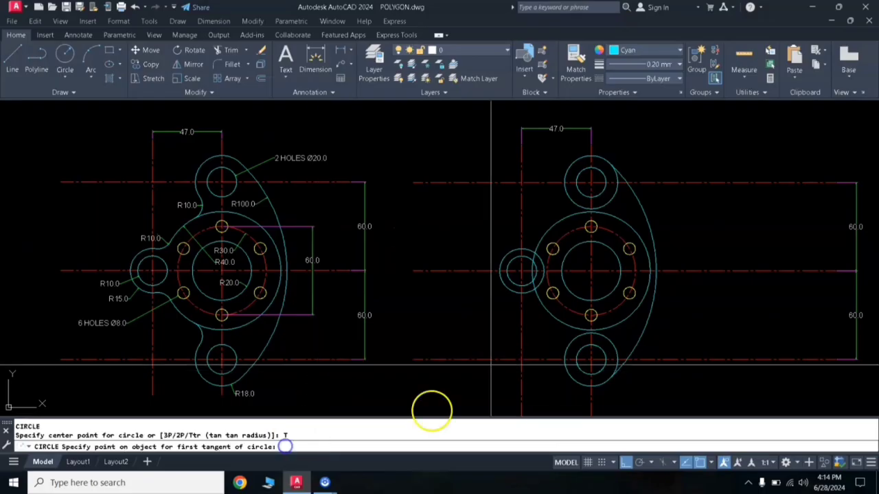
click(565, 215)
click(562, 215)
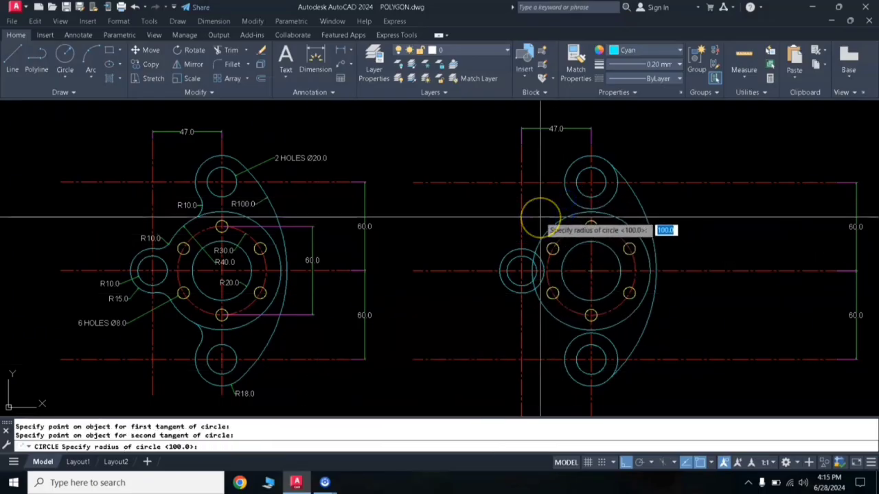
text(10)
key(Return)
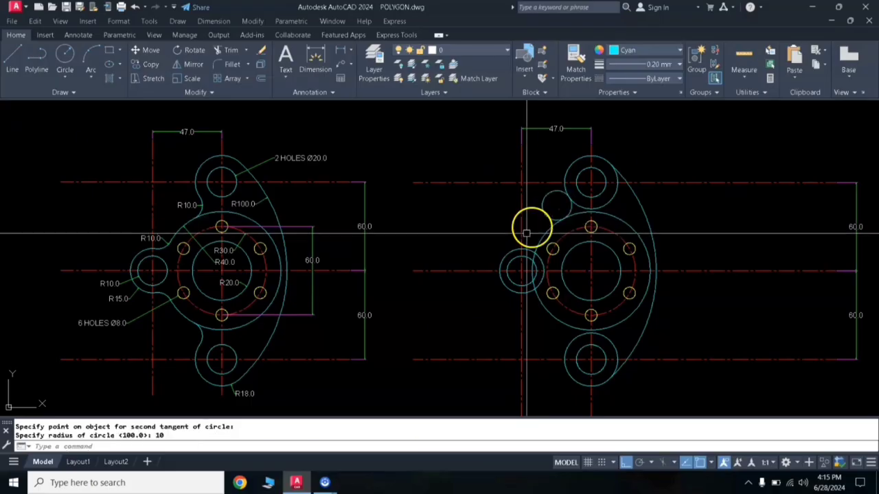
Trim the upper radius 10 circle to its fillet arc, using the upper radius 18 circle and the radius 40 circle as cutting edges
click(577, 206)
key(Return)
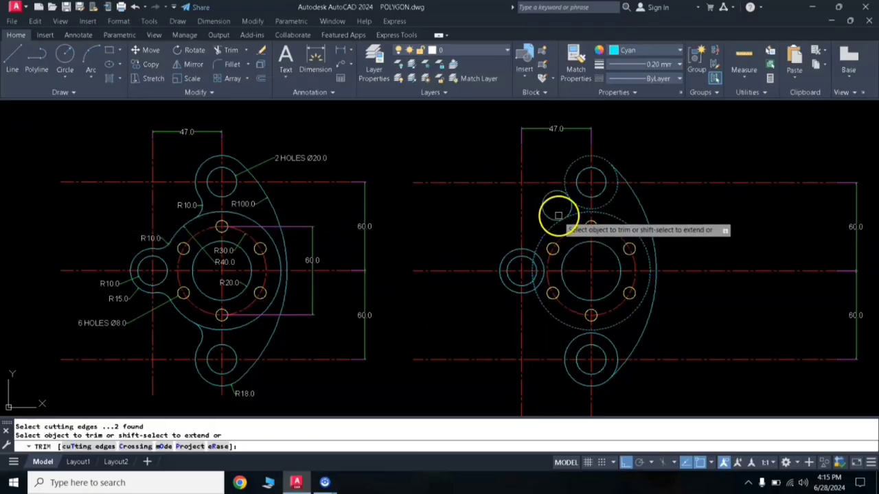
click(541, 202)
key(Return)
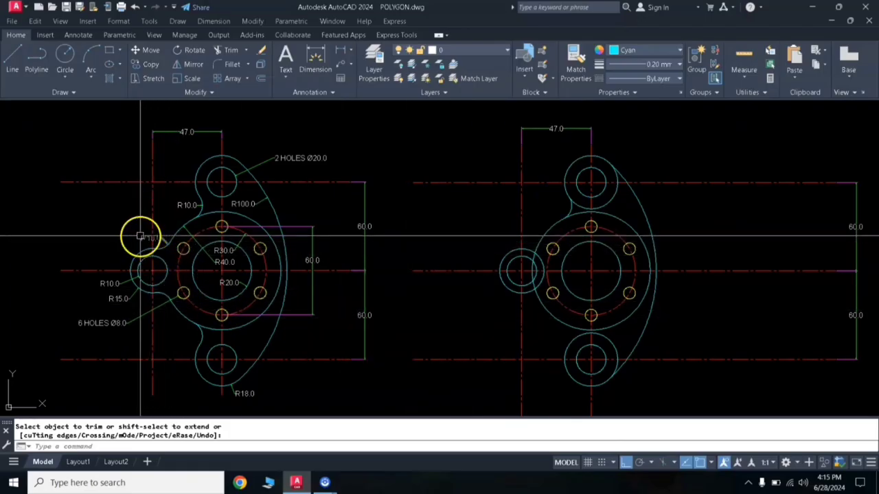
Draw a radius 10 circle tangent to the radius 40 circle and the left radius 15 circle, above the left hole
text(c)
key(Return)
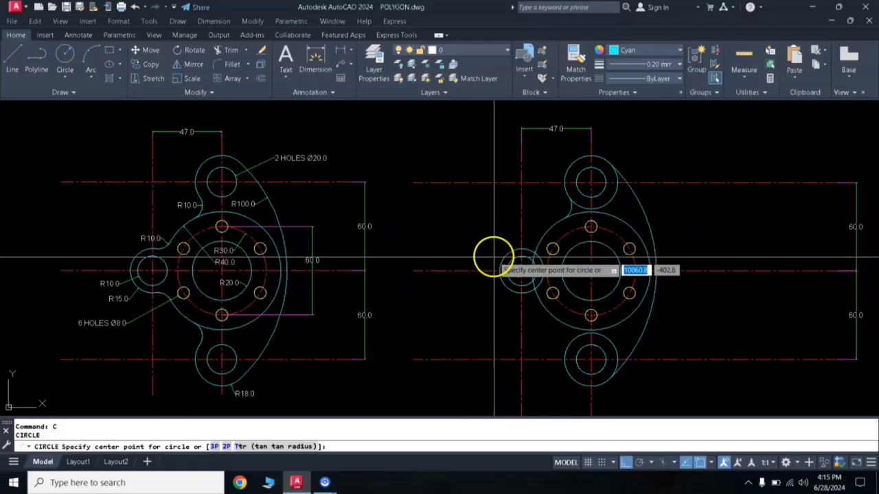
click(539, 236)
click(506, 269)
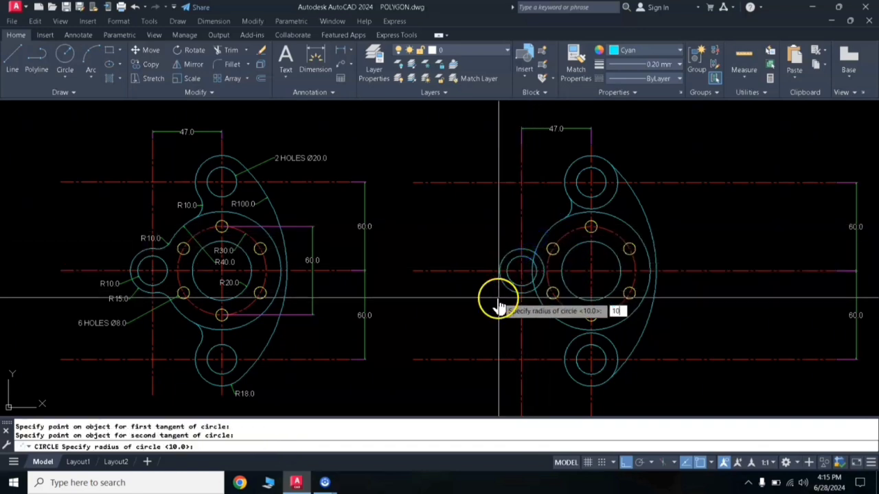
text(10)
key(Return)
Trim the circle above the left hole to its fillet arc, using the radius 15 and radius 40 circles as cutting edges
click(547, 236)
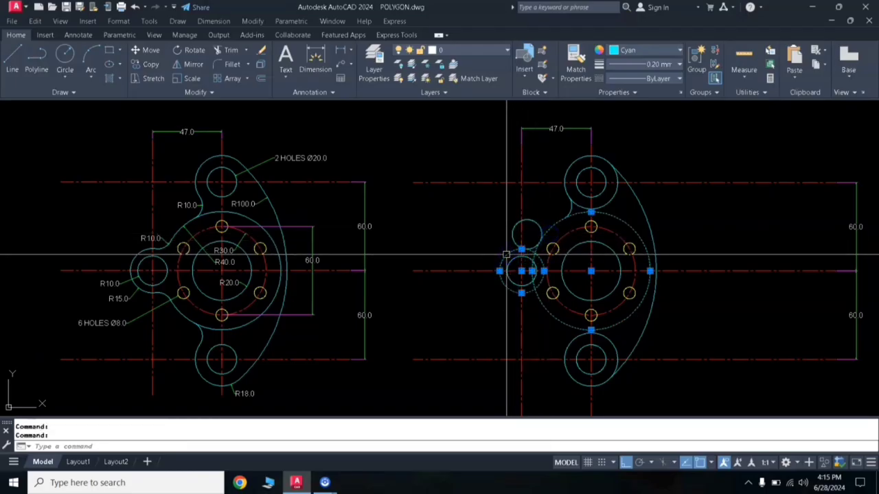
key(Return)
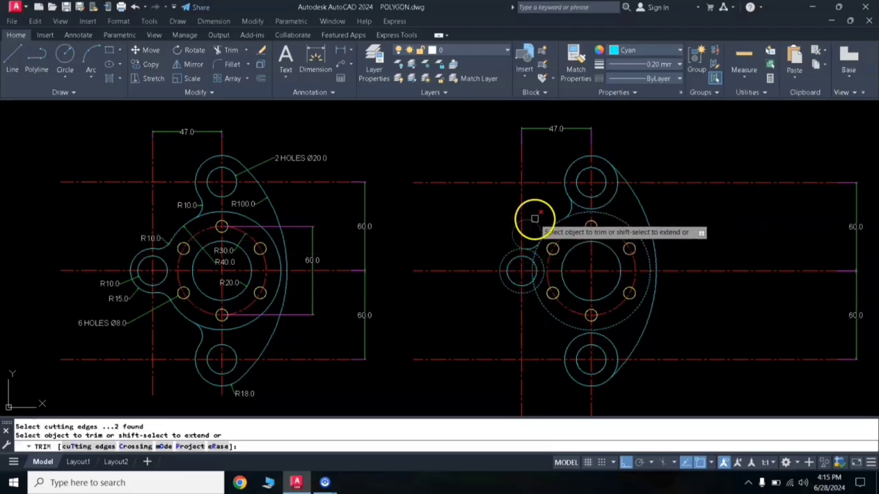
click(530, 220)
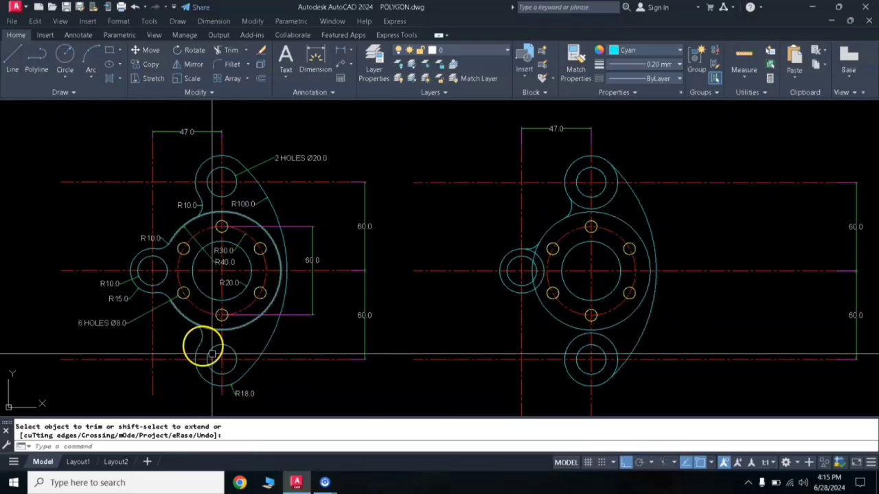
key(Escape)
Draw a radius 10 circle tangent to the left radius 15 circle and the radius 40 circle, below the left hole
text(C)
key(Return)
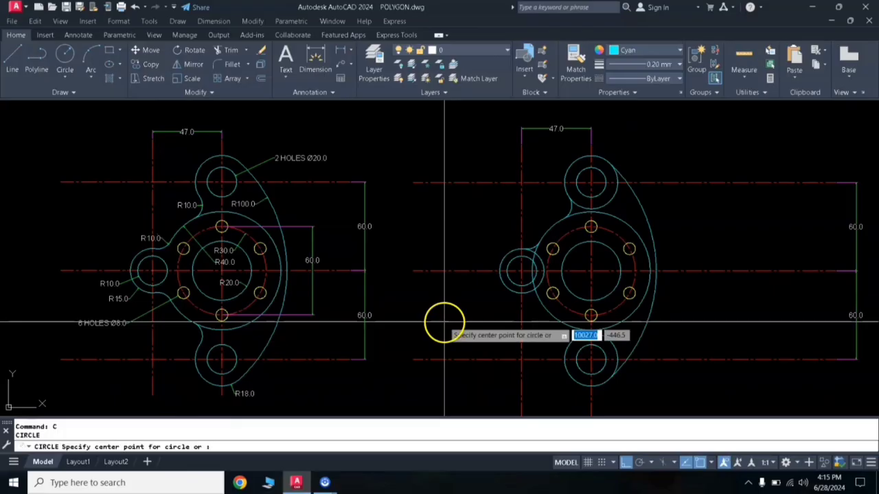
click(301, 447)
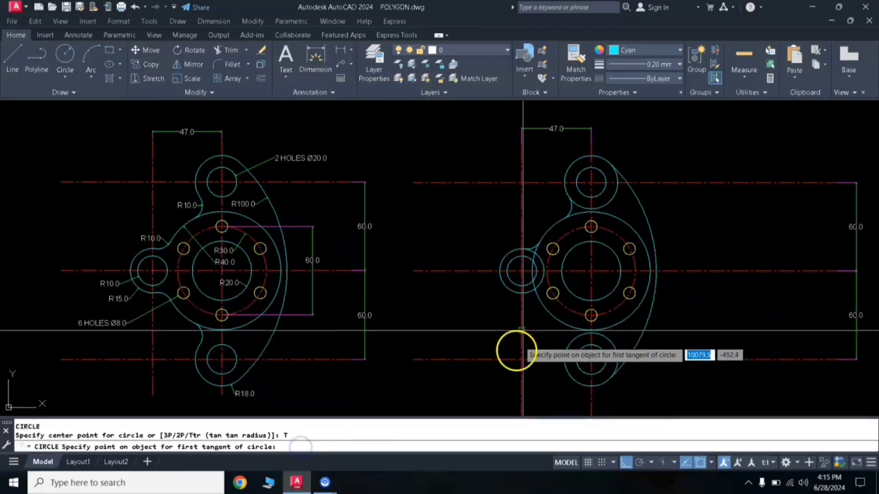
click(523, 293)
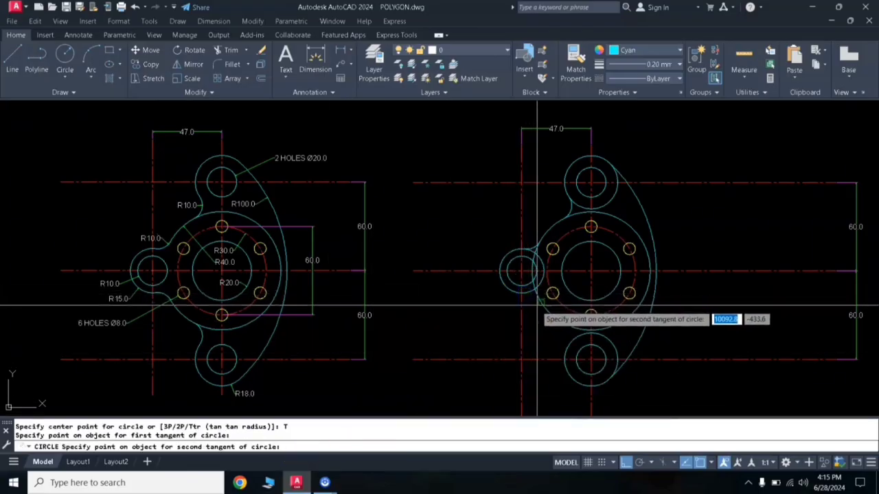
click(534, 302)
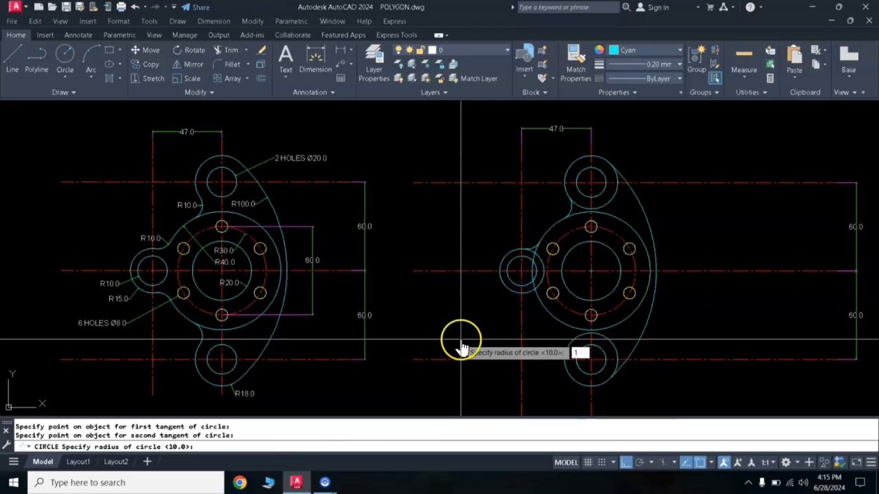
text(10)
key(Return)
Draw a Tan Tan Radius circle of radius 10 tangent to the lower radius 18 circle and the radius 40 circle
key(Return)
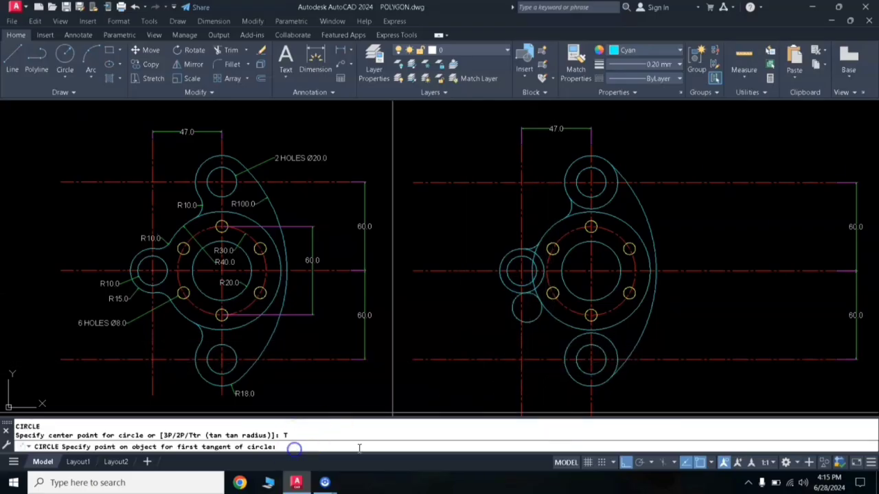
click(568, 343)
click(522, 359)
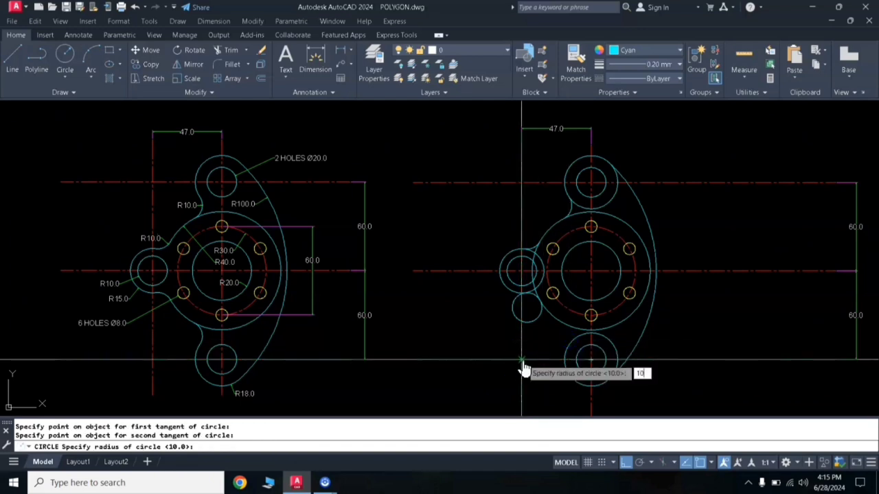
text(10)
key(Return)
Trim the radius 10 circle beside the lower hole to its fillet arc, using the radius 40 and lower radius 18 circles as cutting edges
click(582, 332)
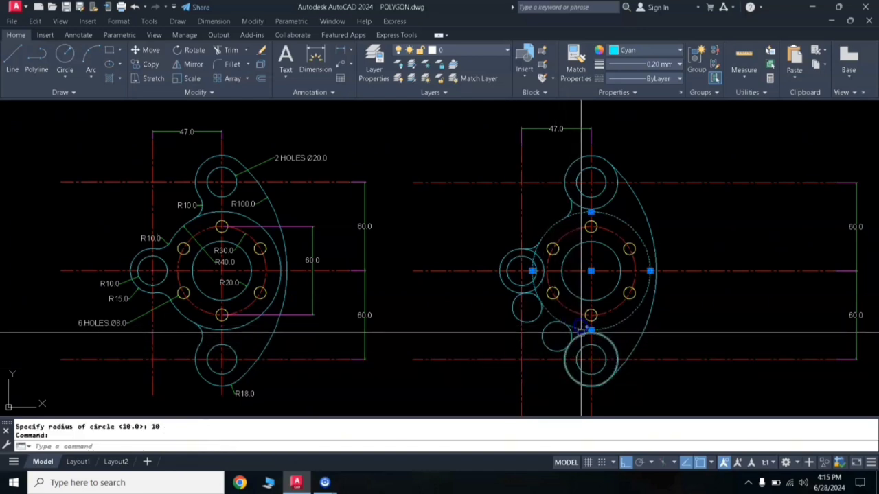
click(582, 334)
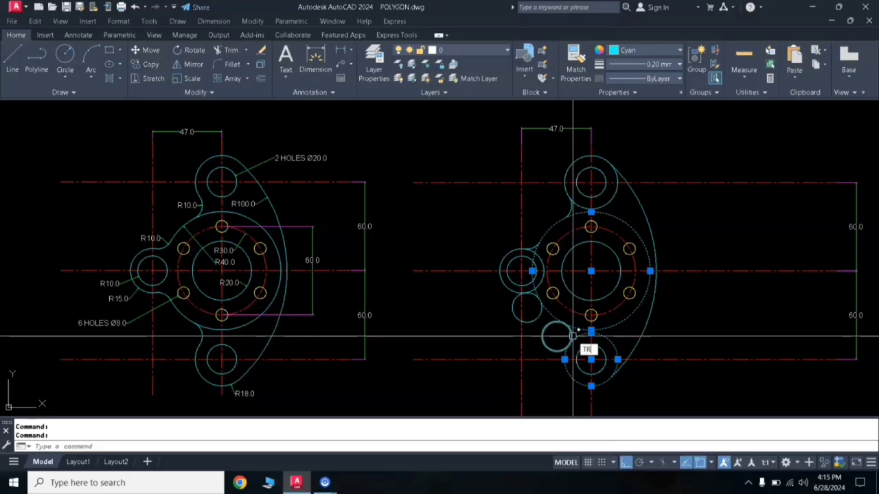
text(TR)
key(Return)
key(Return)
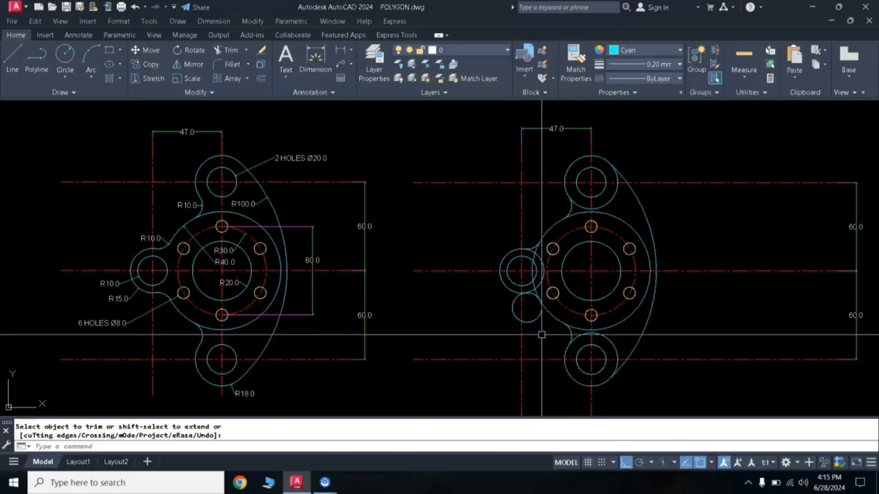
Trim the radius 10 circle below the left hole to its fillet arc between the radius 40 and radius 15 circles
click(551, 315)
click(501, 290)
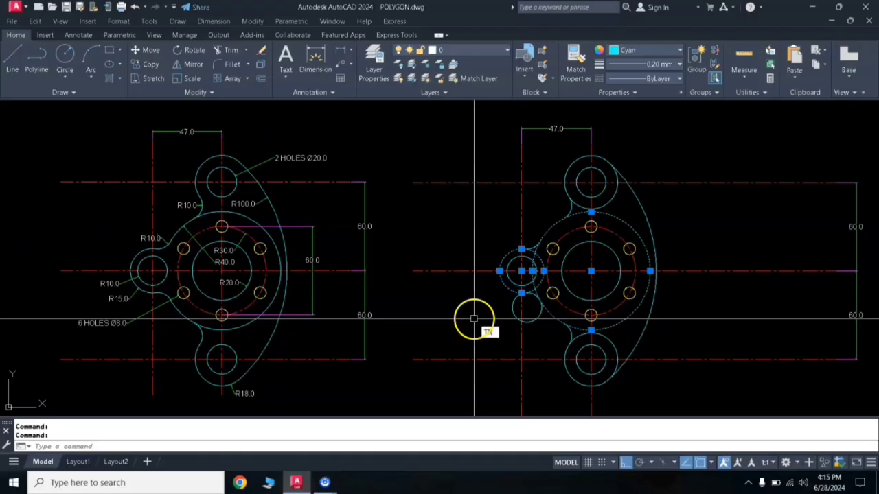
key(Return)
click(513, 320)
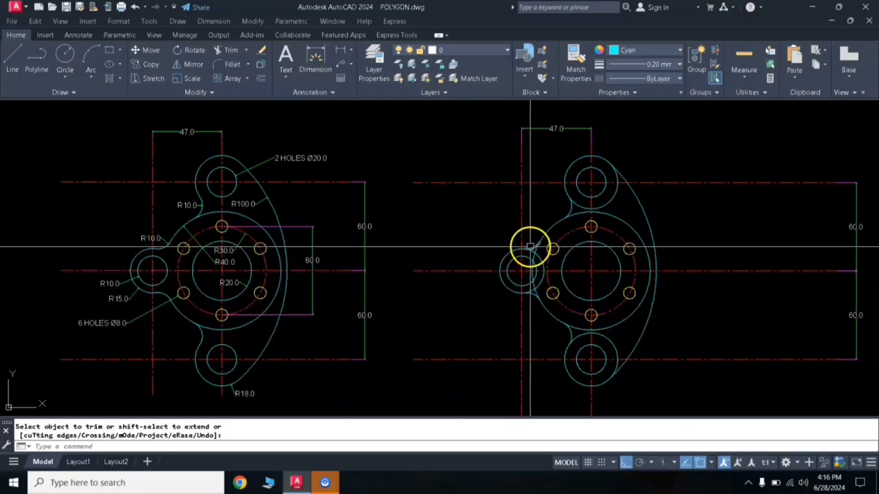
Trim away the overlapping portions of the left radius 15 circle and the radius 40 circle between the two left fillet arcs
click(531, 296)
key(Return)
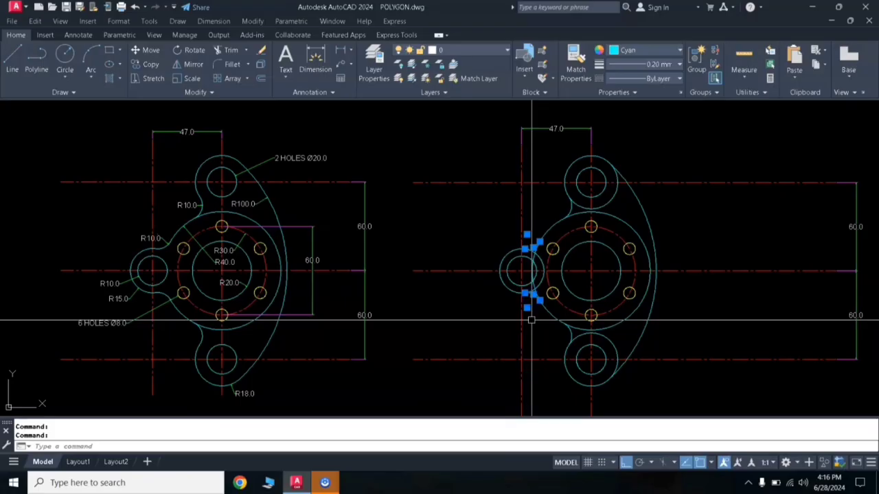
text(TR)
key(Return)
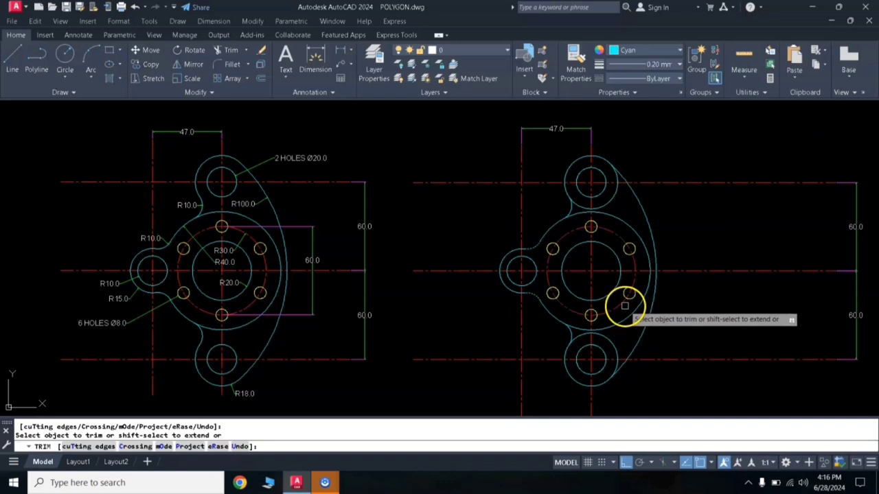
key(Return)
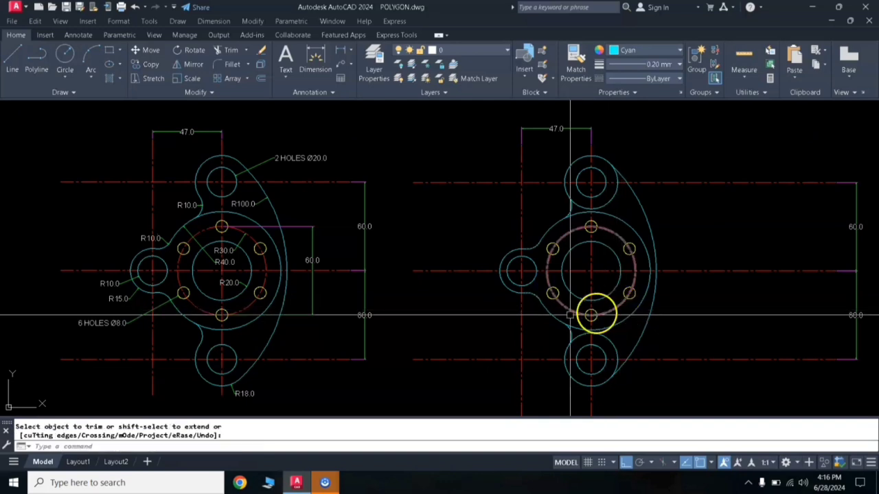
key(Return)
Trim the inner portion of the upper radius 18 circle, using the upper fillet arc and the radius 100 arc as cutting edges
click(565, 206)
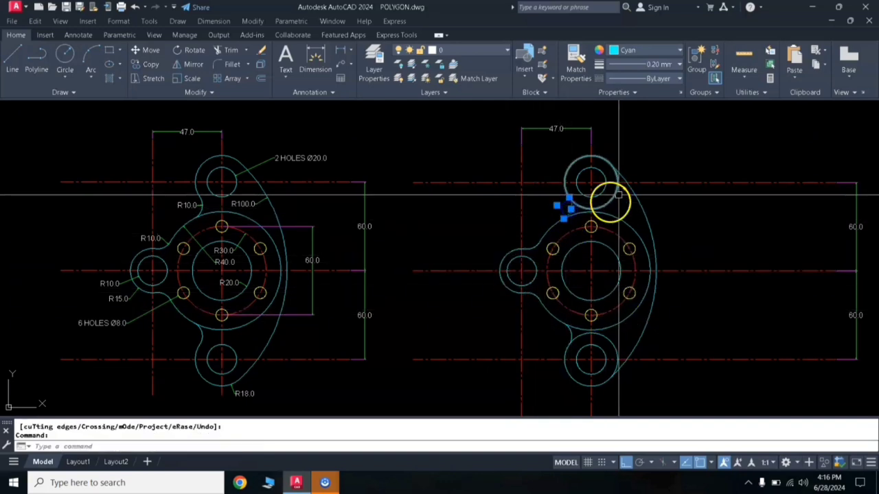
click(630, 191)
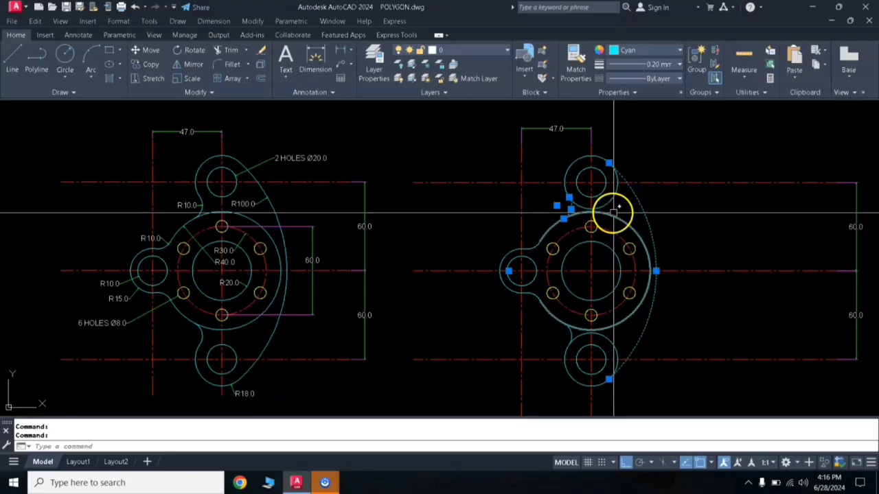
key(Return)
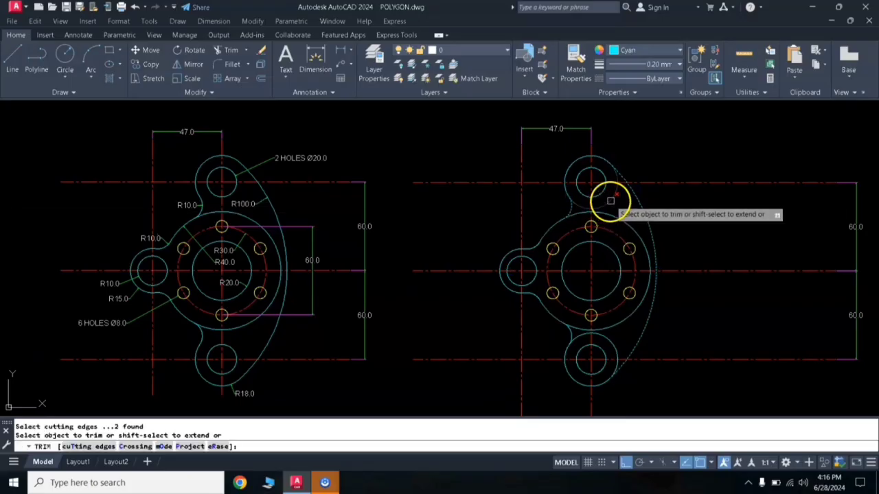
Trim away the inner part of the lower lobe's outer circle, using the lower fillet and large outer arc as cutting edges
key(Return)
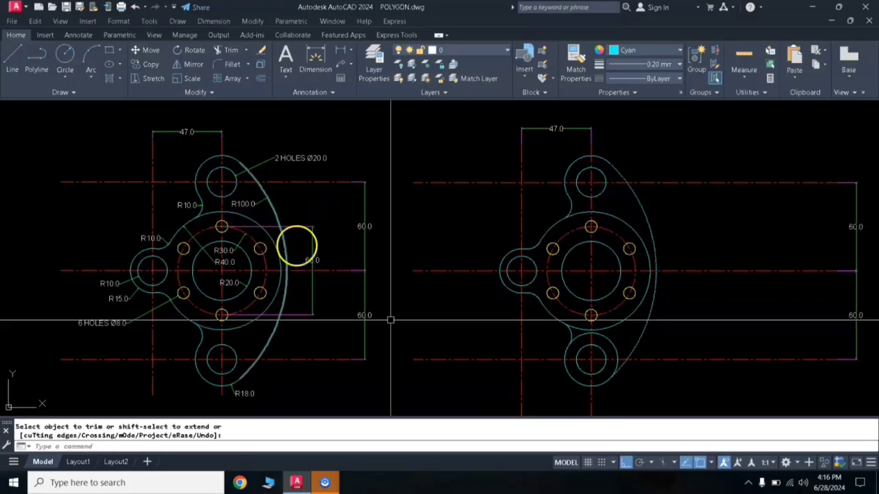
click(567, 336)
key(Return)
click(562, 331)
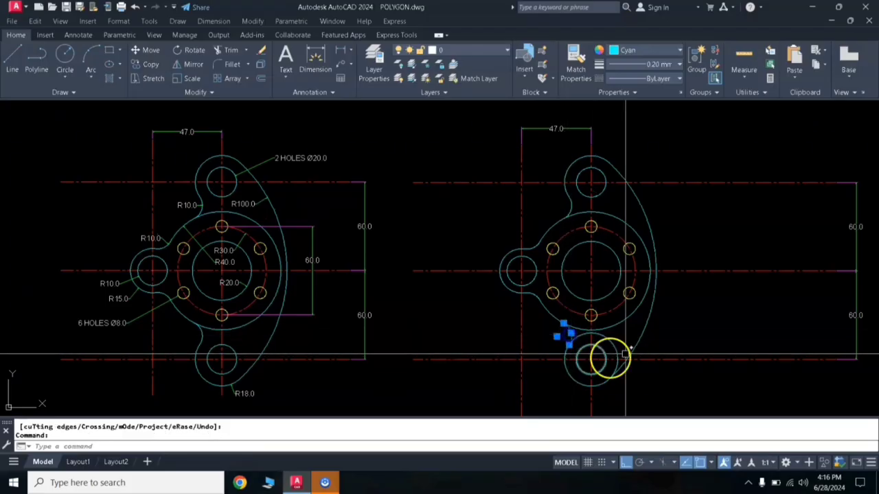
click(632, 348)
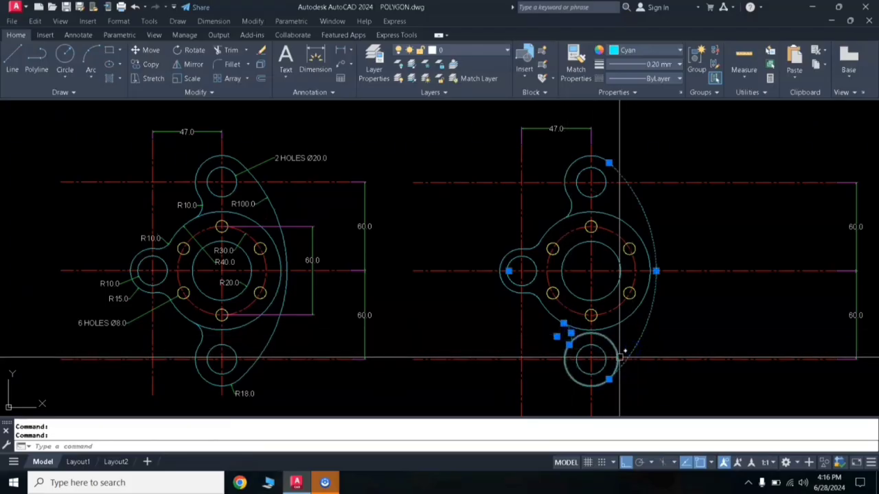
key(Return)
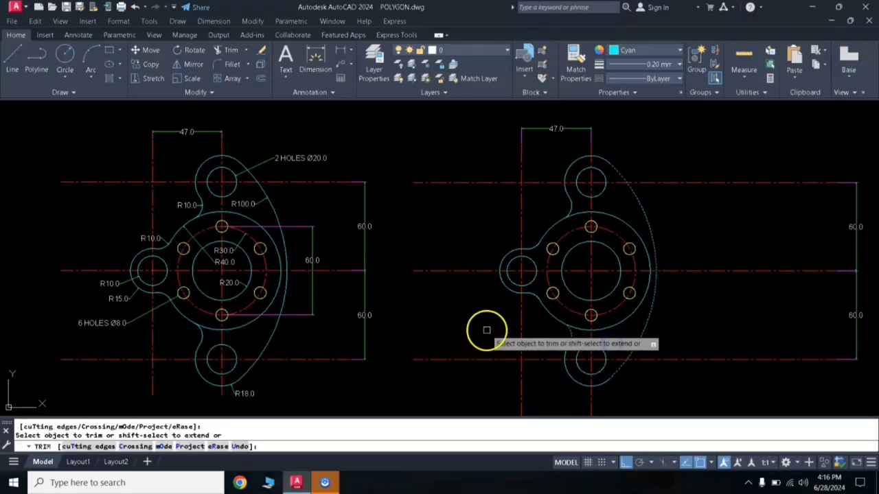
key(Return)
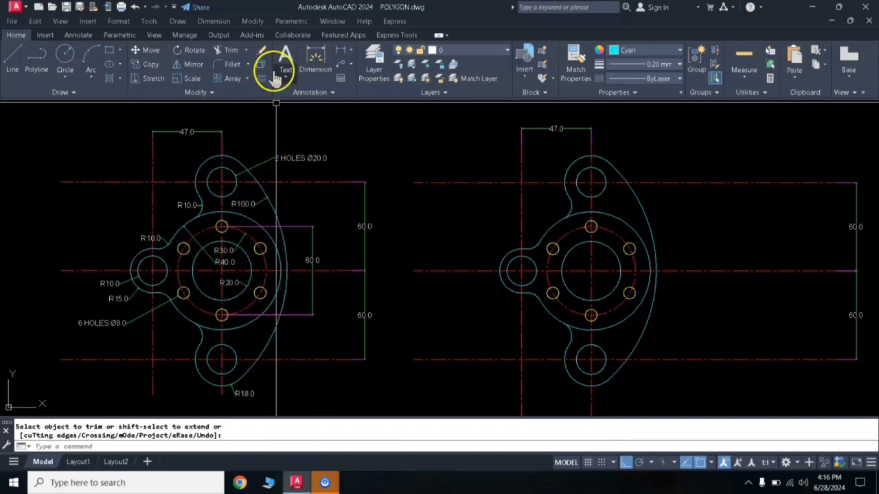
Add a vertical linear dimension between the centres of the topmost and bottommost small bolt holes, placed outside the large arc
click(339, 55)
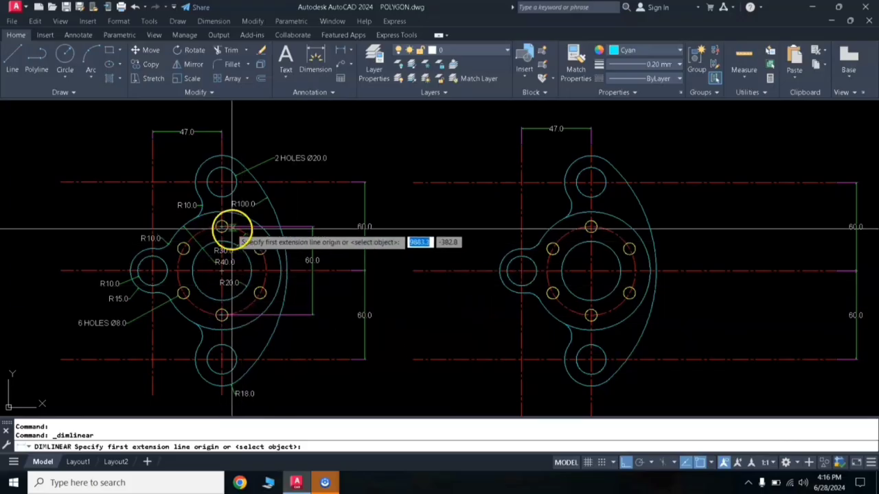
click(591, 227)
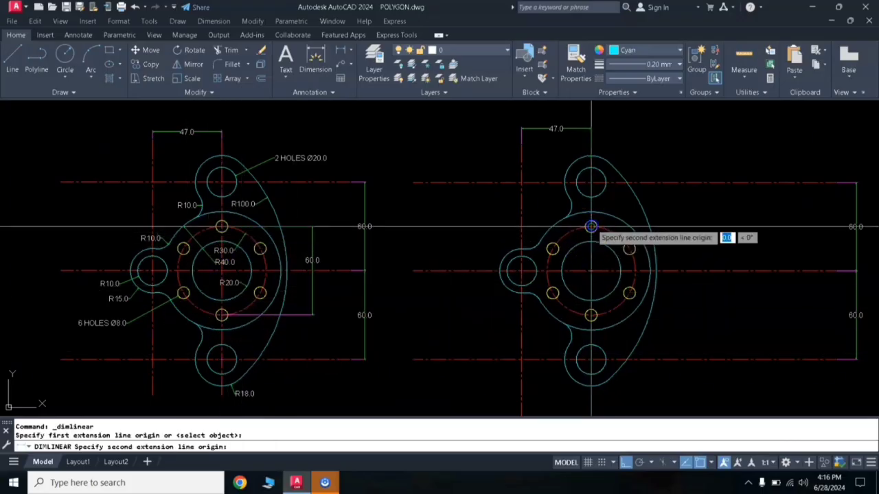
click(590, 315)
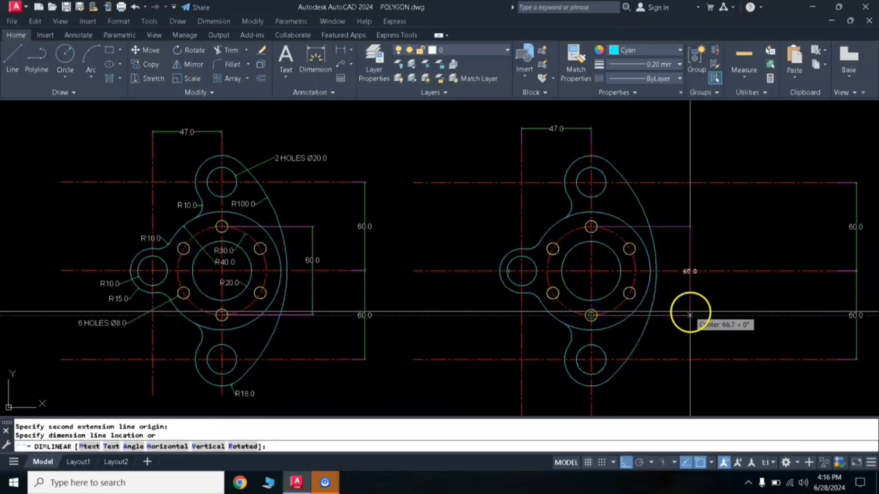
click(693, 313)
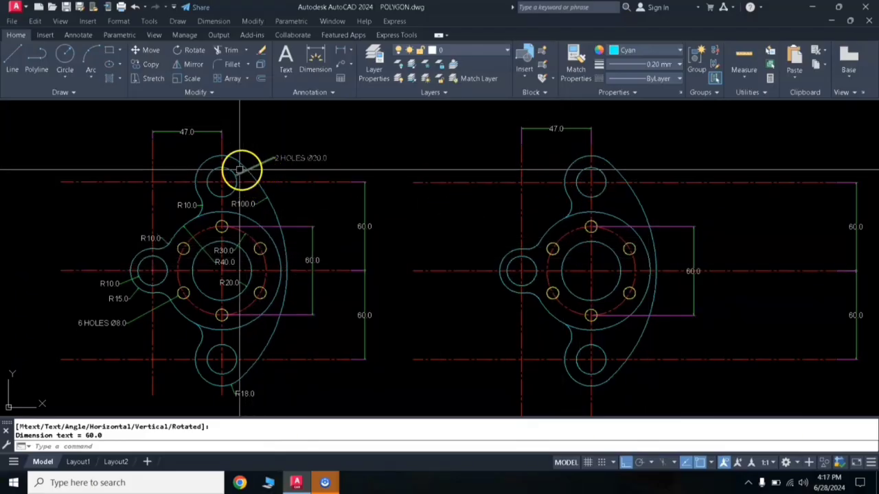
Add a diameter dimension to the upper lobe's hole and change its text to "2 HOLES Ø20"
click(353, 53)
click(358, 196)
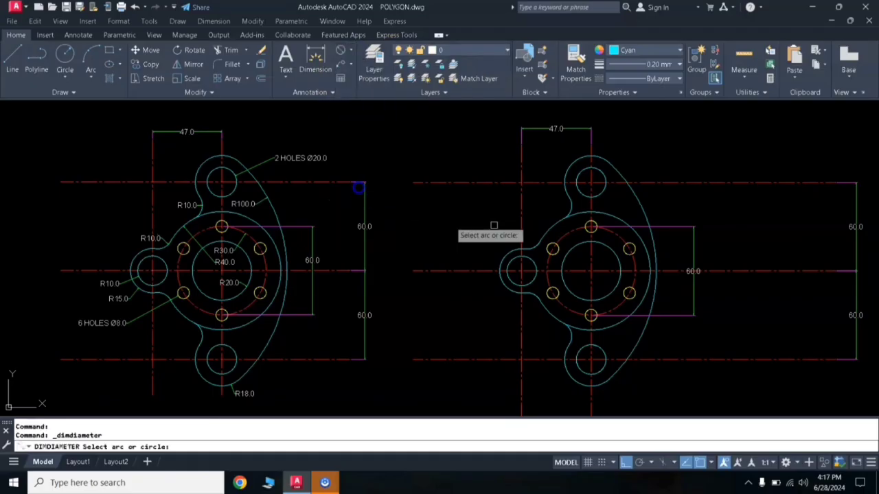
click(599, 172)
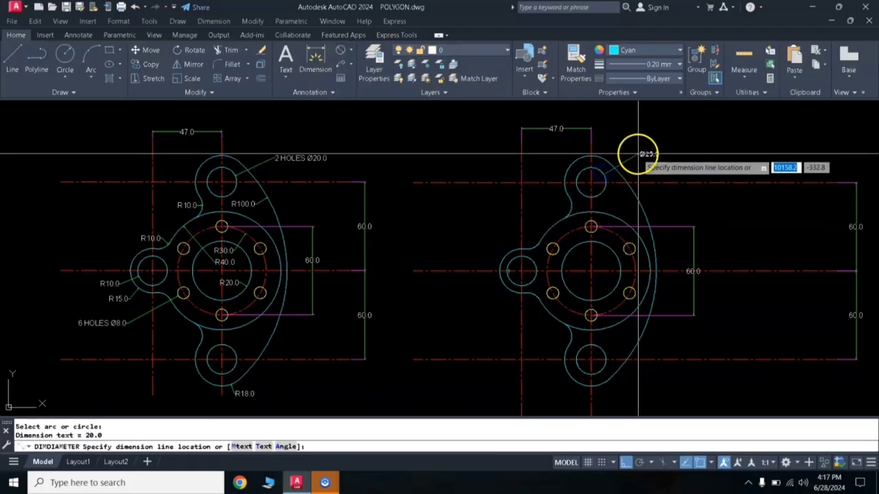
click(640, 153)
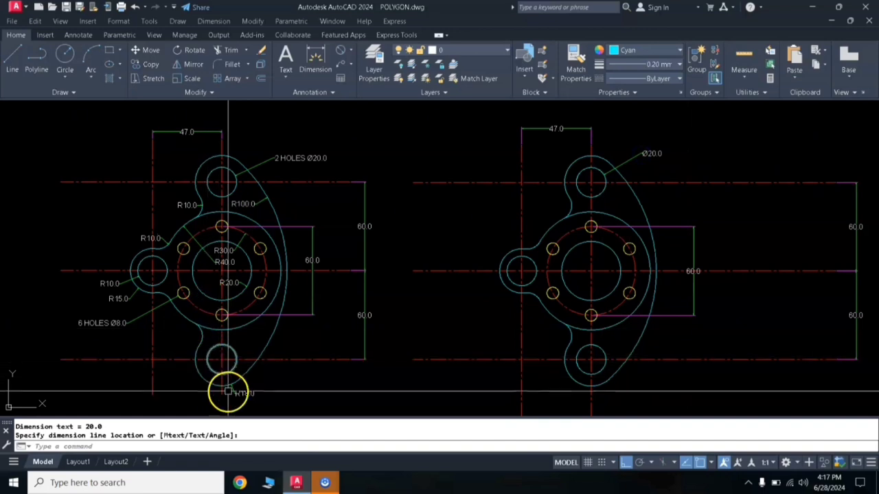
double_click(652, 158)
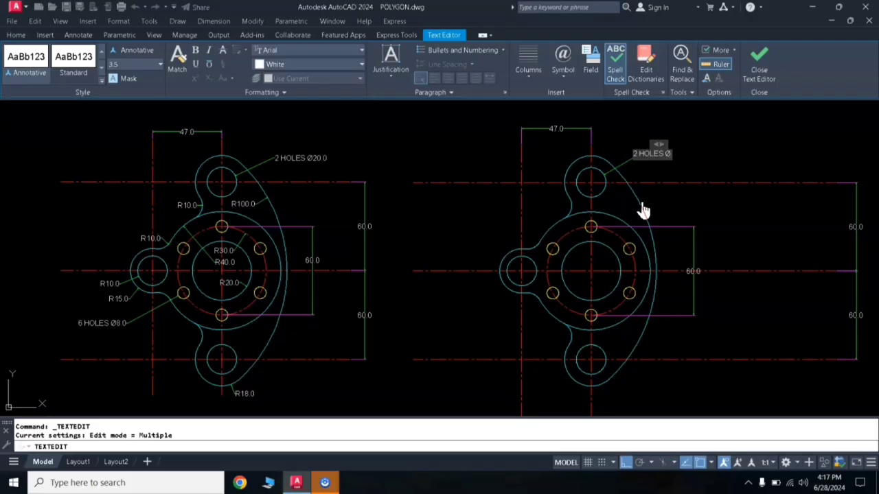
click(748, 151)
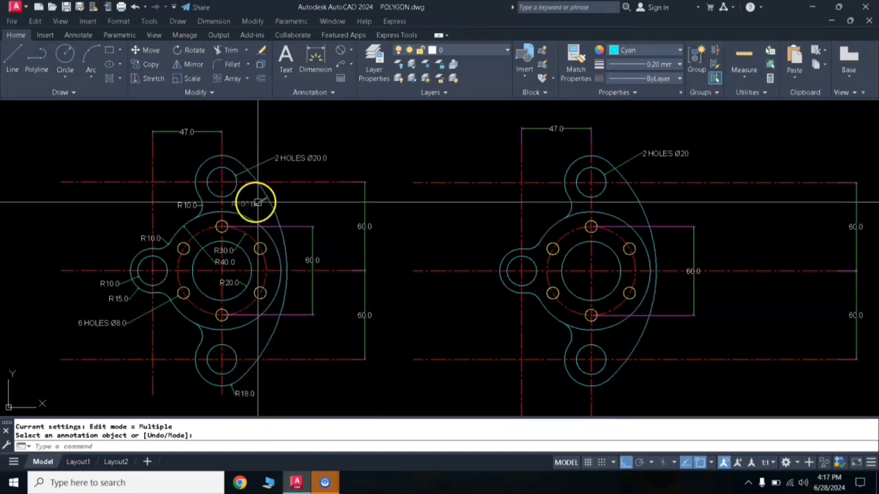
Add a radius dimension to the large outer arc of the copied part, placing its text inside the arc
click(351, 52)
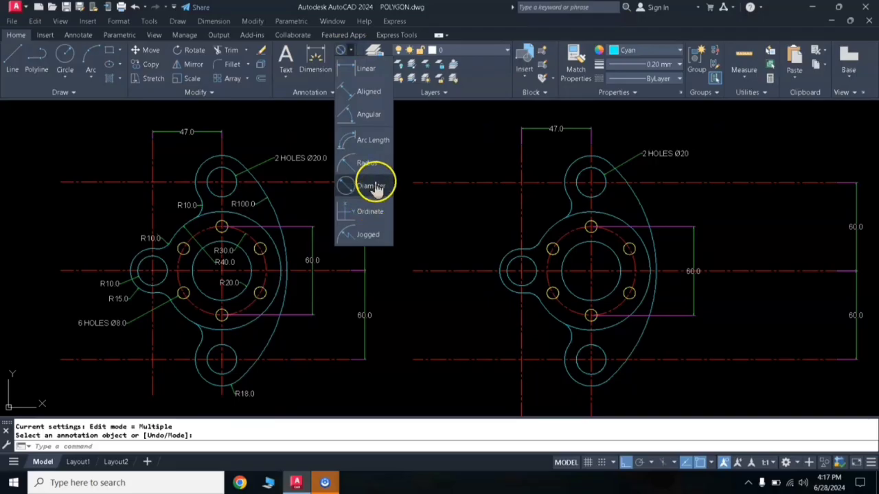
click(367, 165)
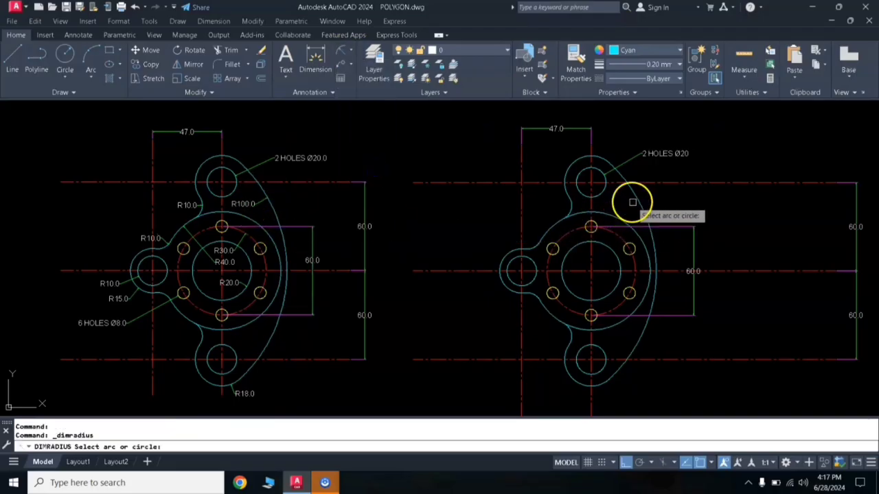
click(633, 203)
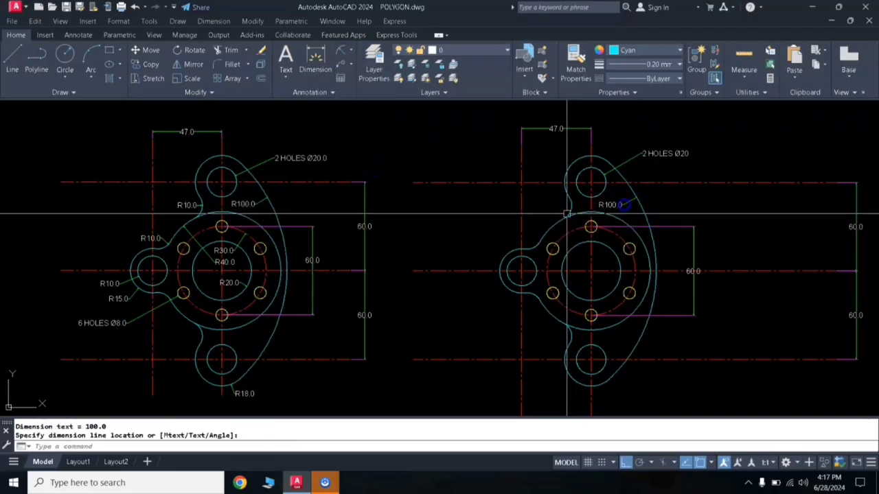
click(532, 213)
Add radius dimensions to the upper lobe's fillet and to the upper fillet beside the small side lobe
key(Return)
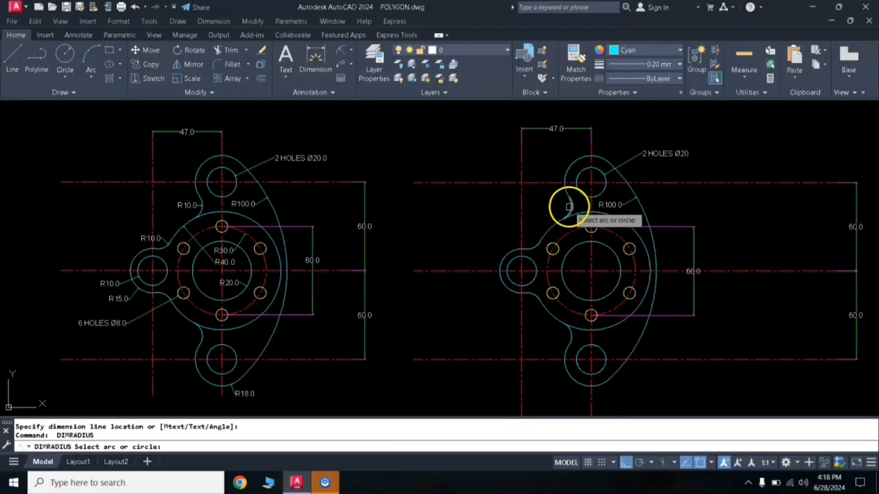
click(568, 206)
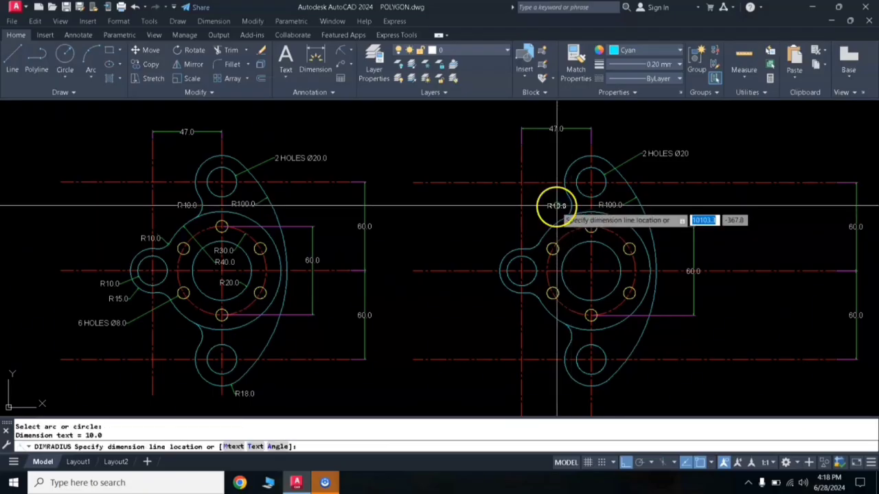
click(557, 206)
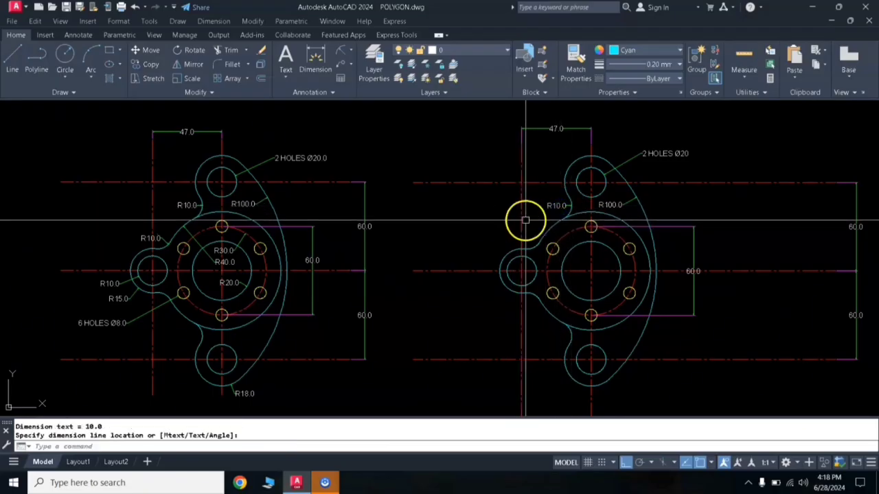
key(Return)
click(534, 250)
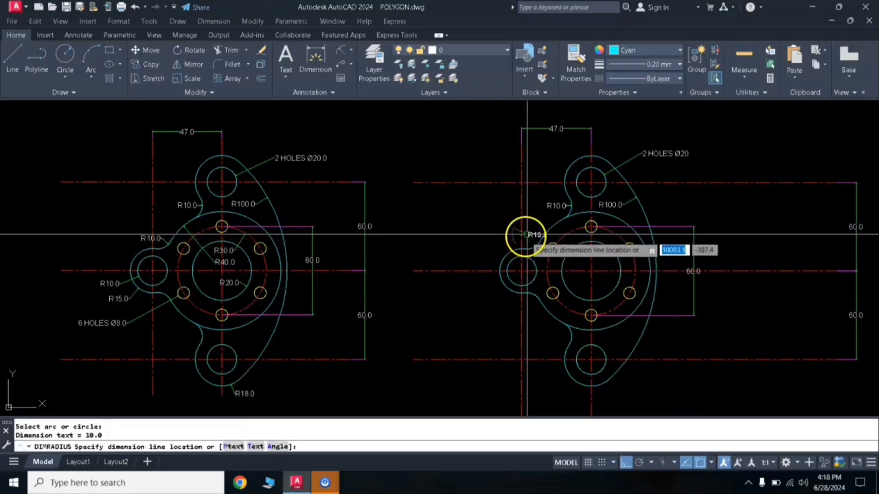
click(525, 236)
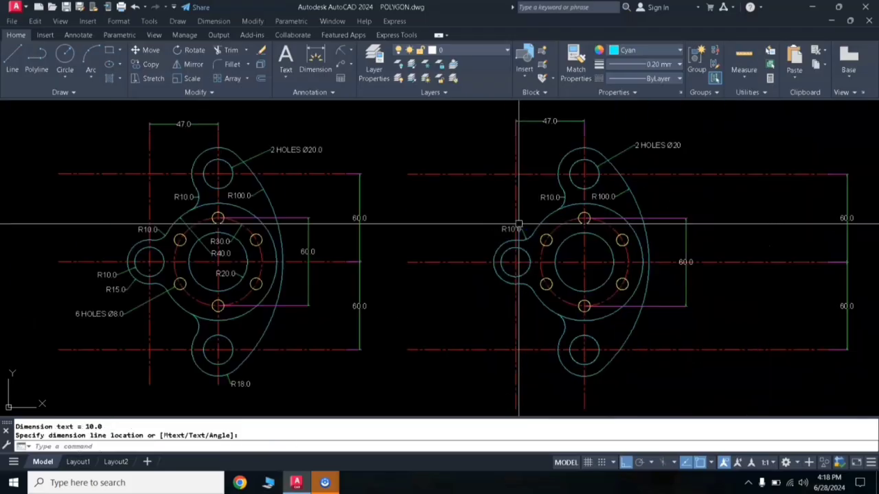
click(518, 225)
Add radius dimensions to the small side lobe's hole and its outer arc, placing both texts outside the part
key(Return)
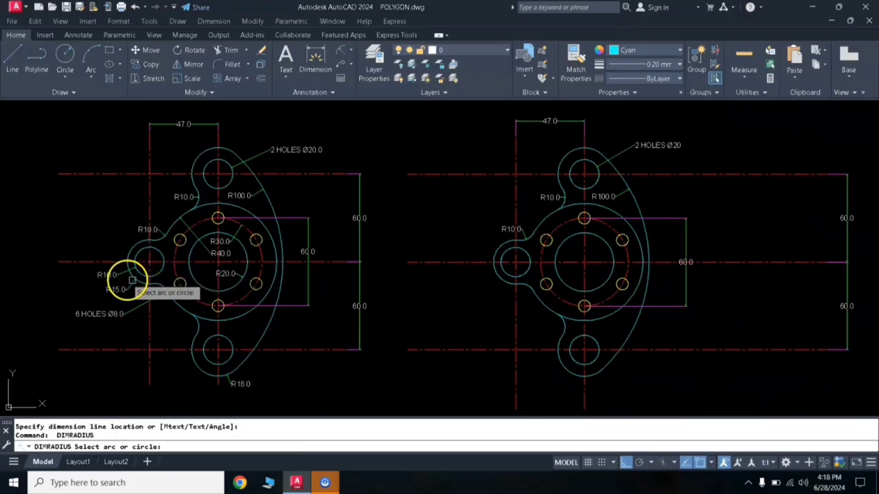
click(509, 271)
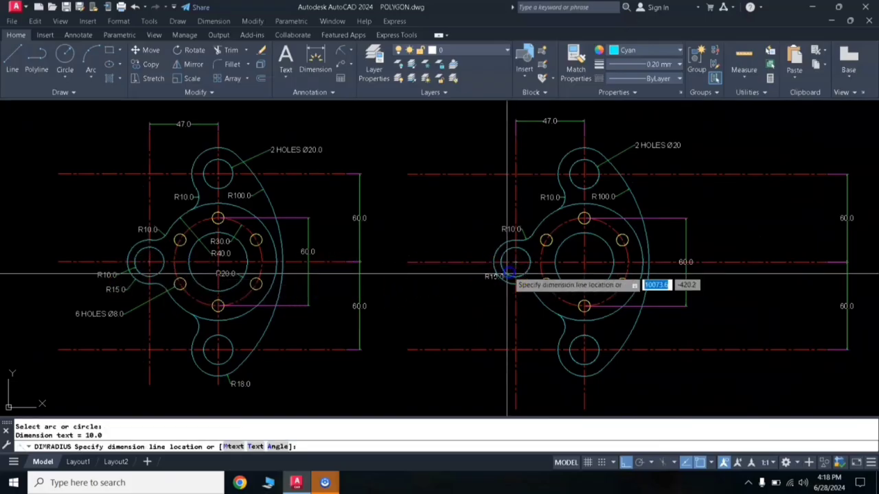
click(485, 276)
key(Return)
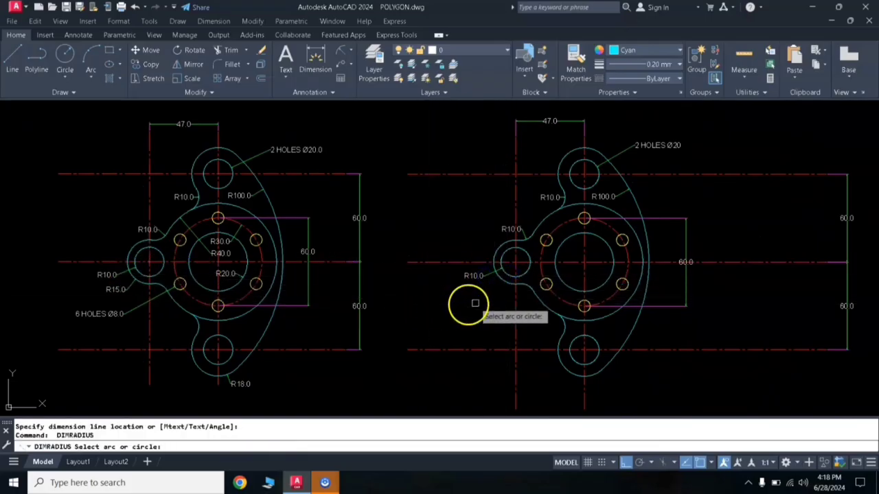
click(496, 286)
click(499, 293)
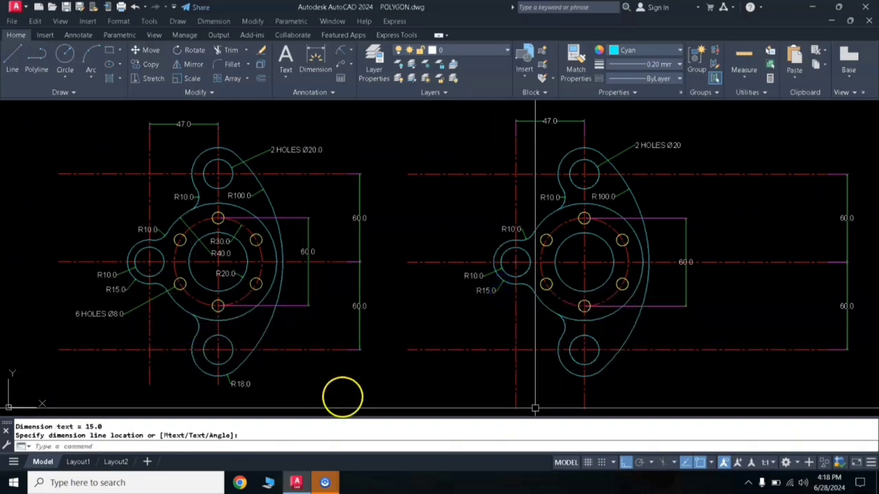
Add radius dimensions to the lower lobe's outer arc and to the red bolt-hole centreline circle
key(Return)
click(593, 375)
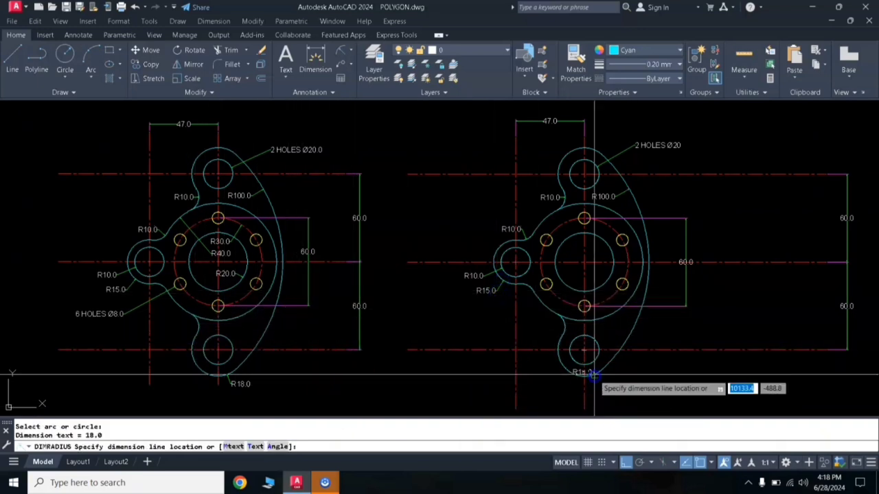
click(597, 388)
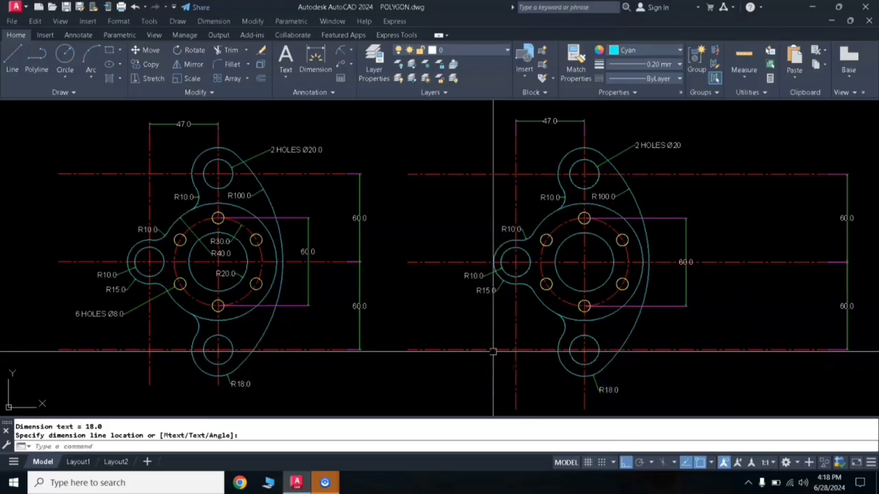
key(Return)
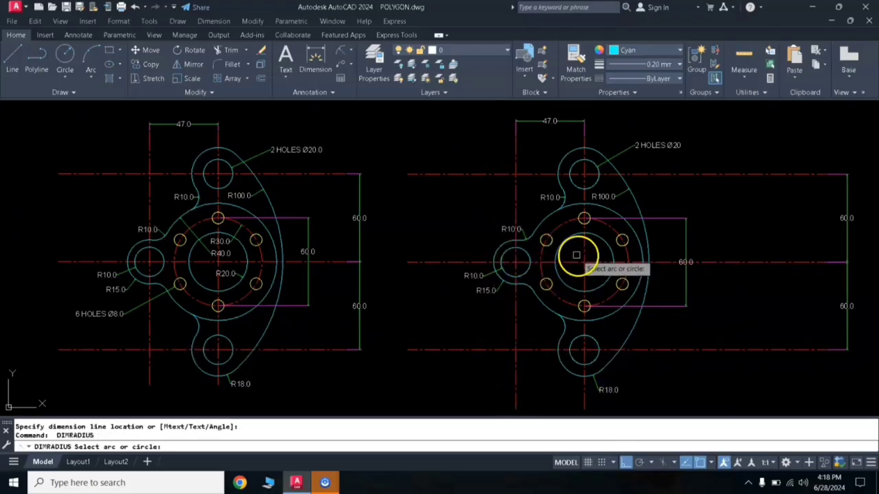
click(608, 227)
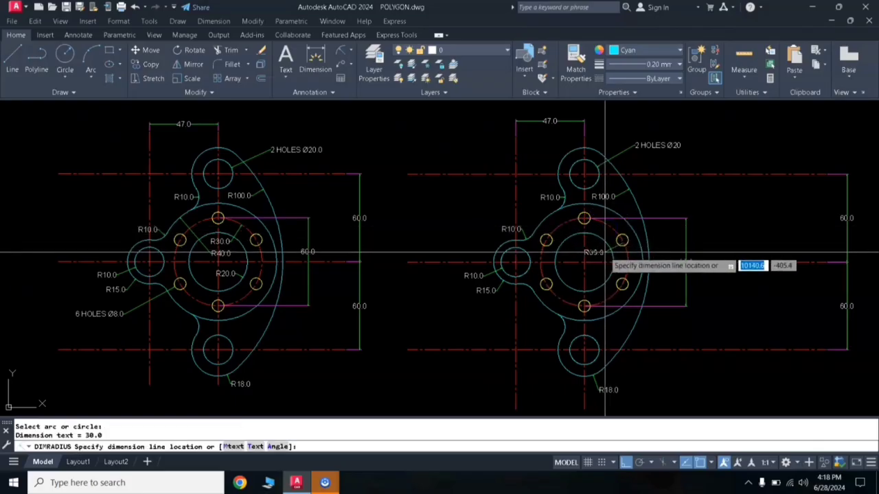
click(599, 245)
Add a radius dimension to the flange body's outer arc with its text inside, and shift its arrow point farther up the arc
click(553, 281)
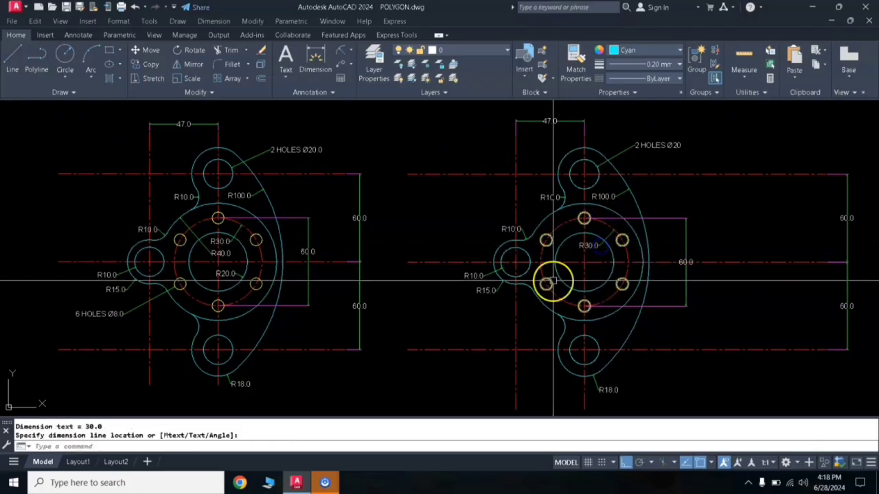
right_click(556, 242)
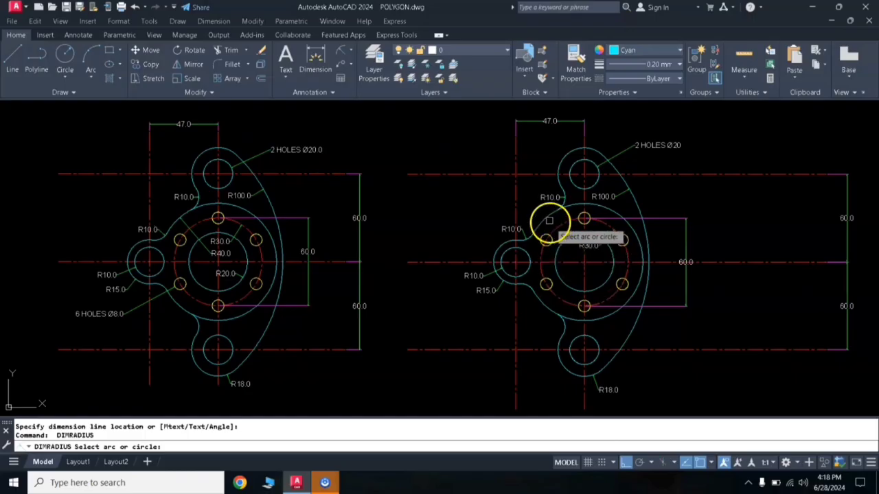
click(548, 219)
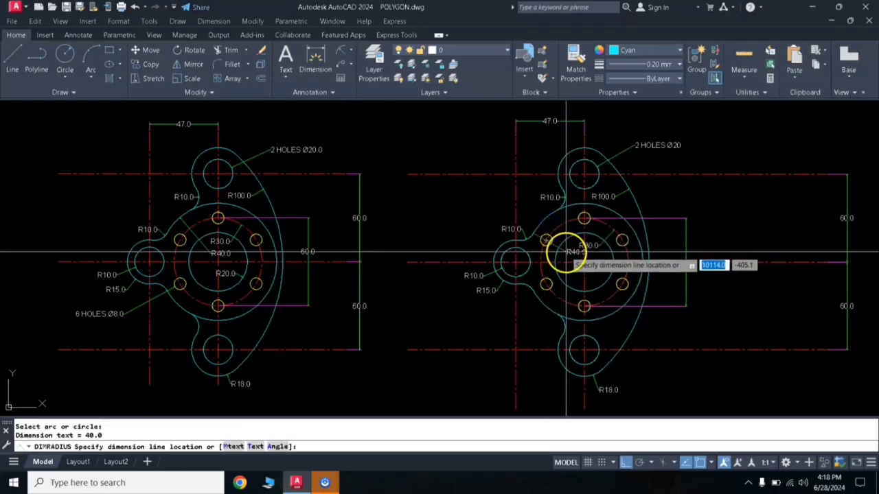
click(565, 256)
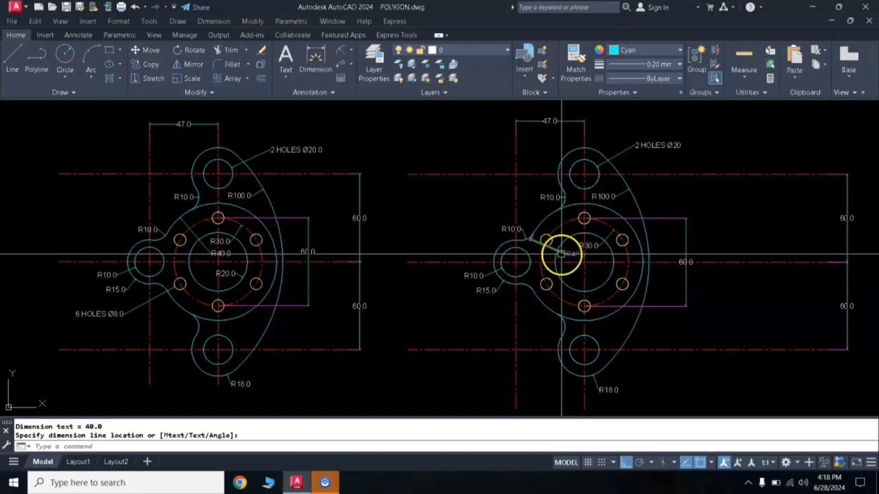
click(530, 239)
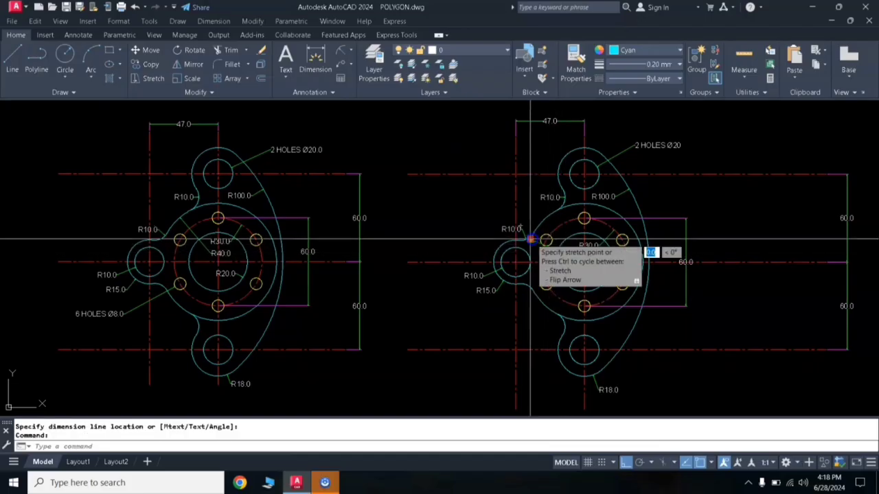
click(543, 221)
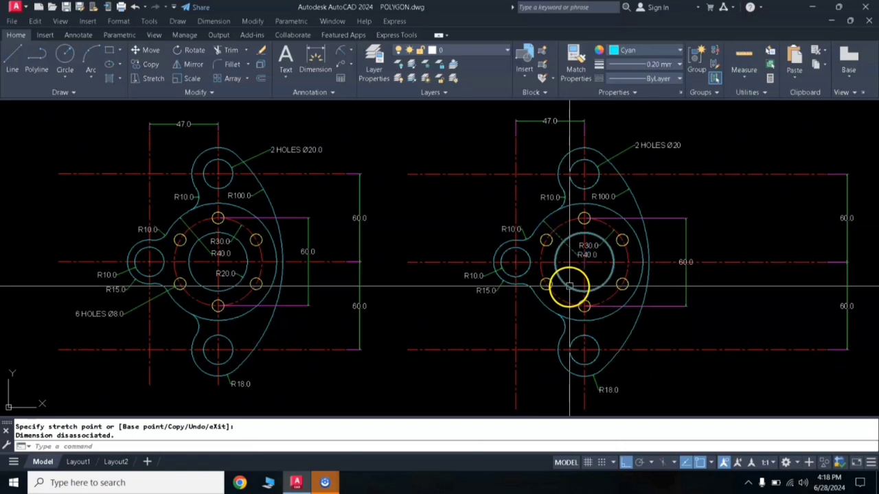
key(Escape)
Add a radius dimension to the copied part's central hole, placing the text inside the hole
text(dra)
key(Return)
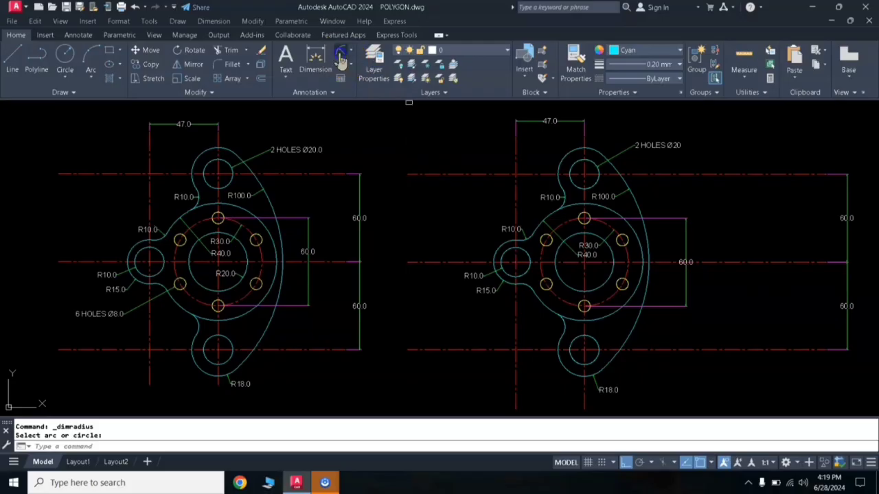
click(601, 284)
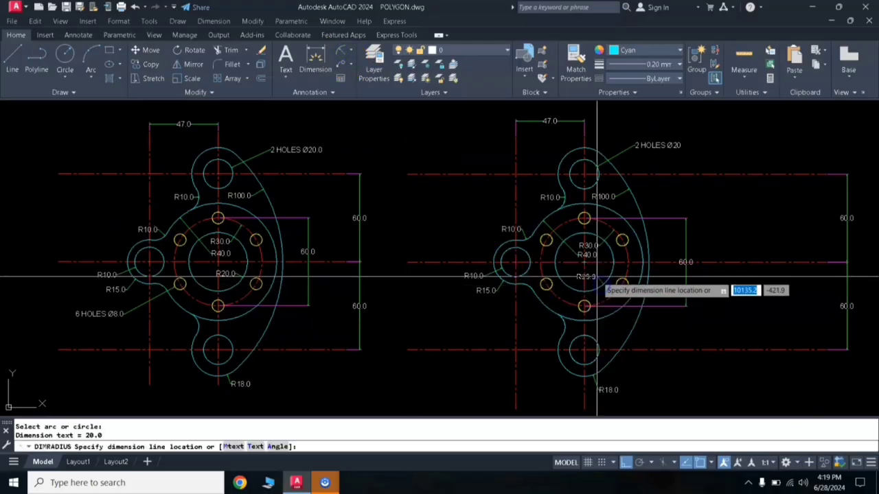
click(583, 277)
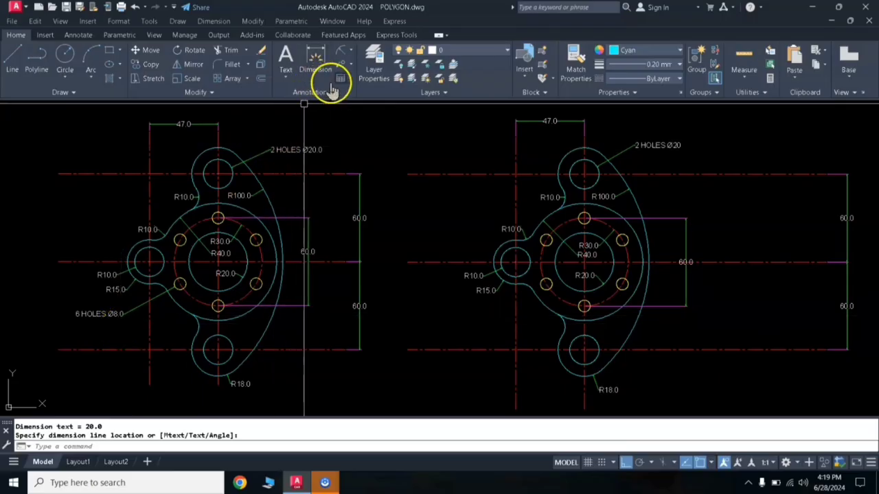
Add a diameter dimension to the lower-left bolt hole with its text outside the part, and make it read "6 HOLES Ø8.0"
click(349, 51)
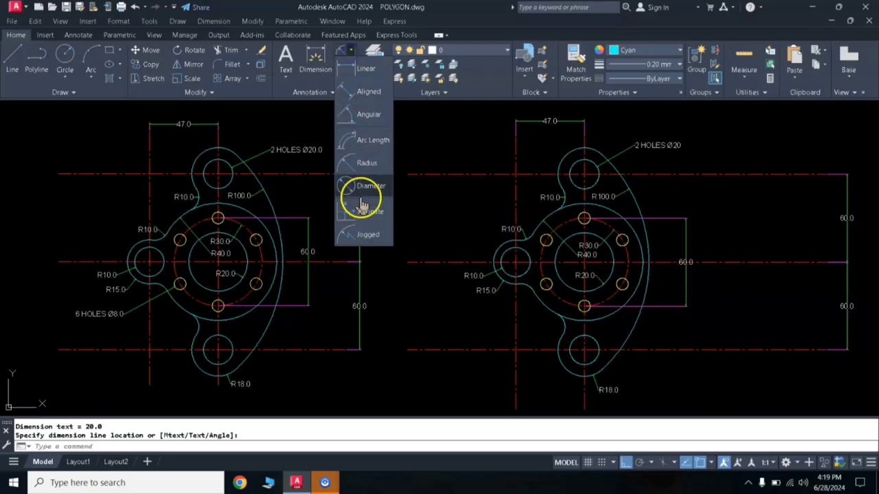
click(364, 187)
click(543, 290)
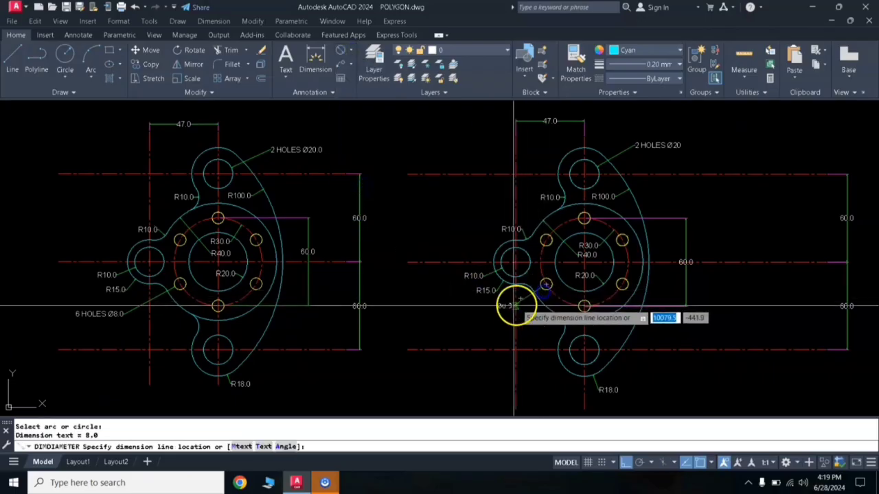
click(481, 320)
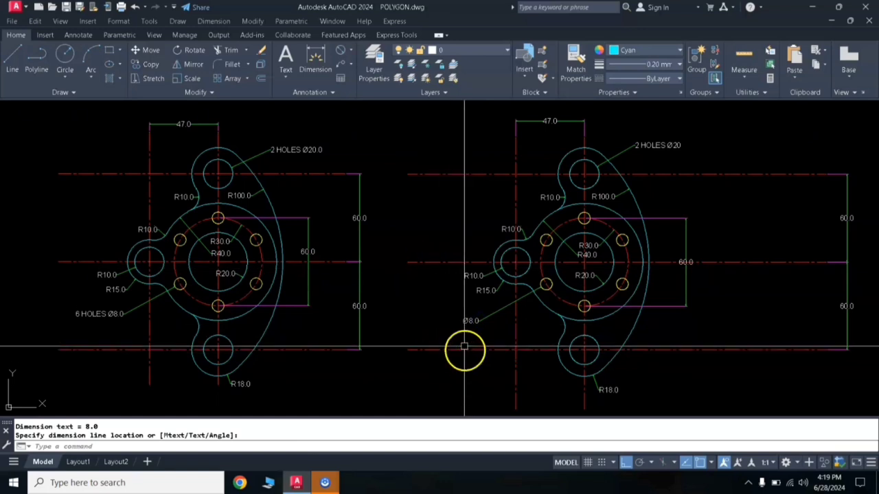
click(467, 321)
double_click(468, 322)
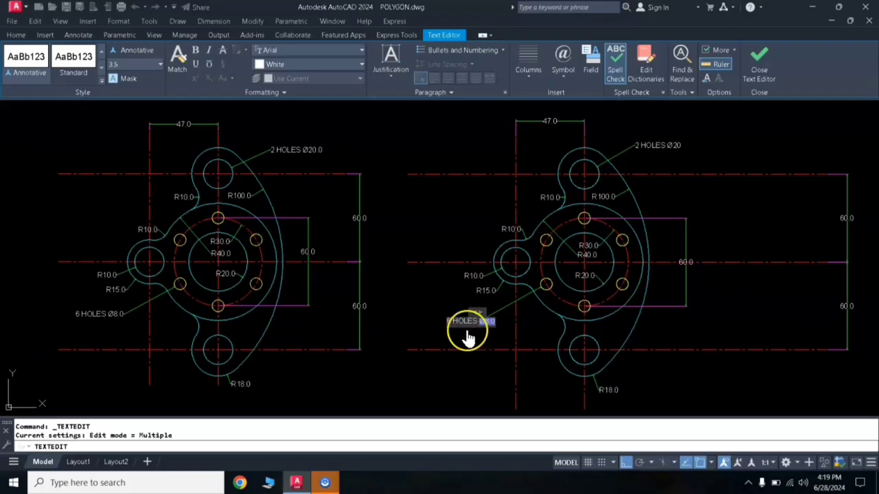
key(Return)
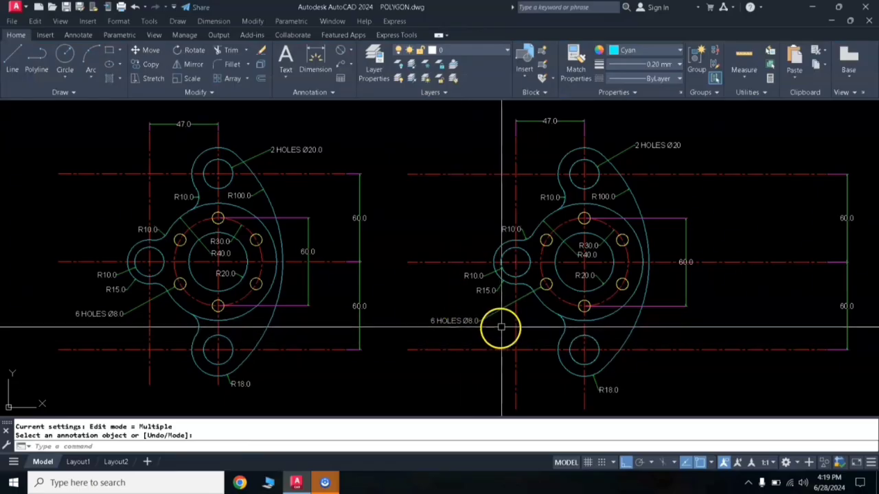
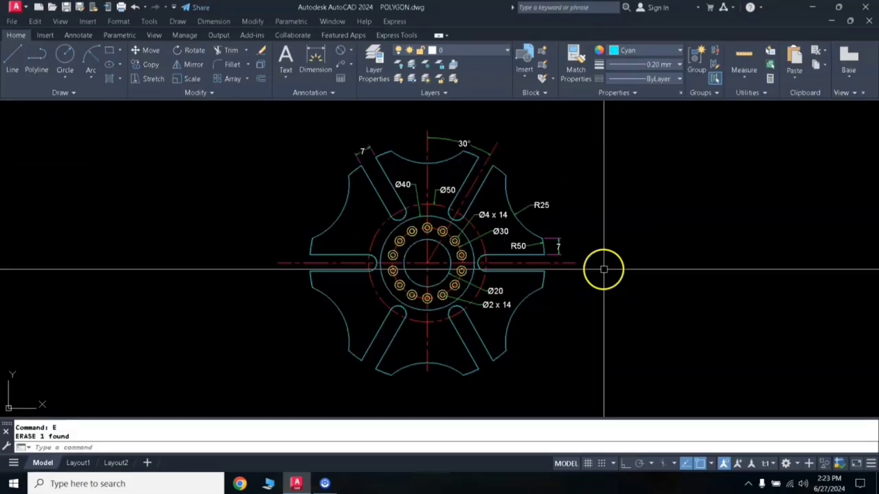
Draw a circle of diameter 20 in the empty space to the right of the slotted wheel reference drawing
mouse_move(602, 269)
middle_down()
mouse_move(514, 272)
mouse_move(389, 261)
middle_up()
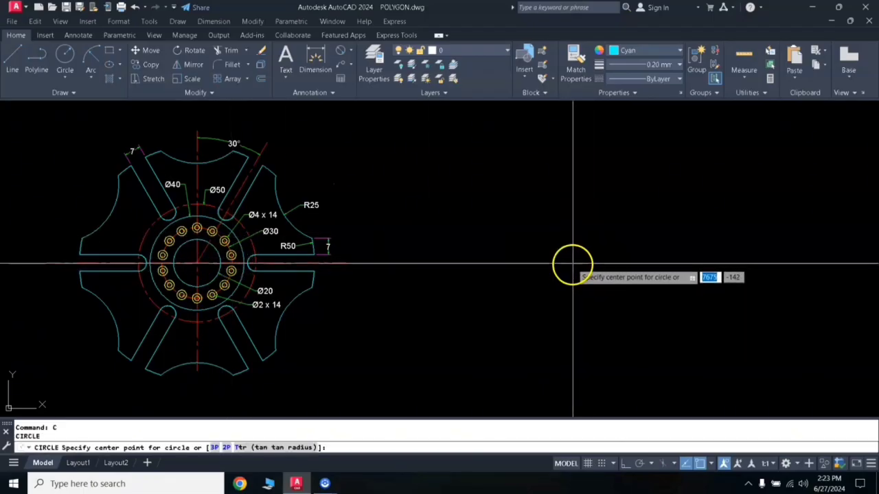
click(574, 262)
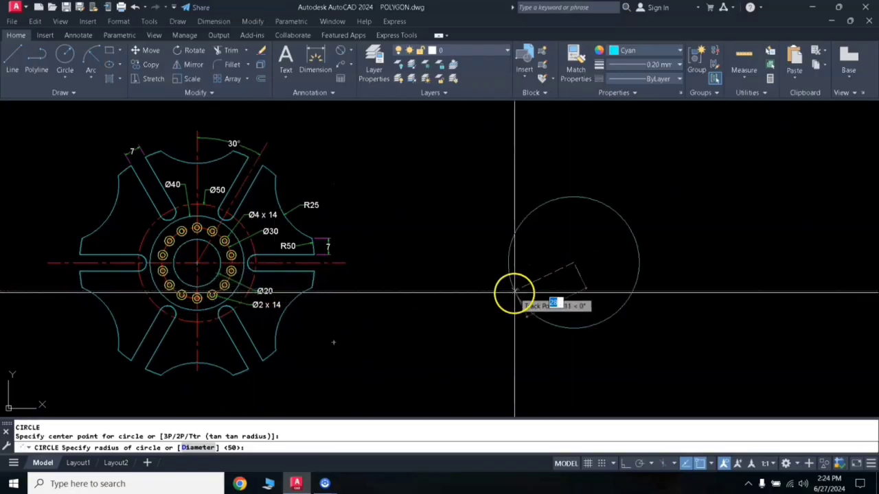
text(D)
key(Return)
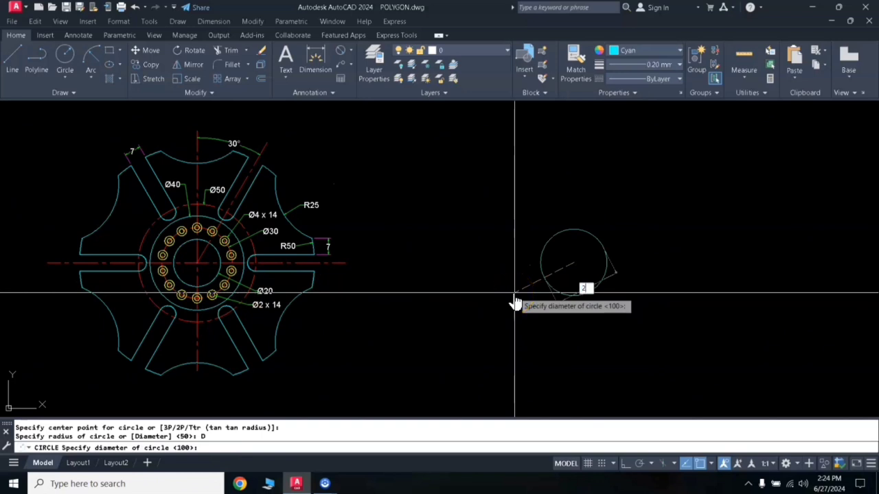
text(20)
key(Return)
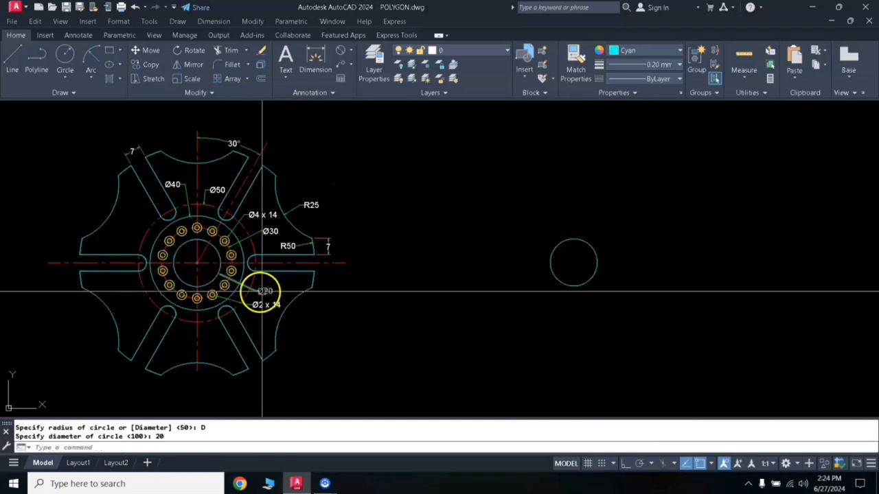
Draw a circle of diameter 30 concentric with the 20-diameter circle
mouse_move(267, 293)
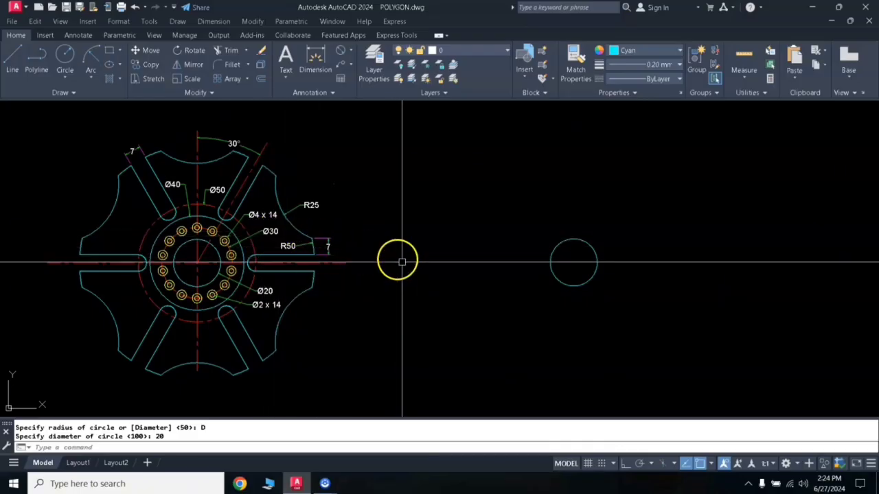
text(c)
key(Return)
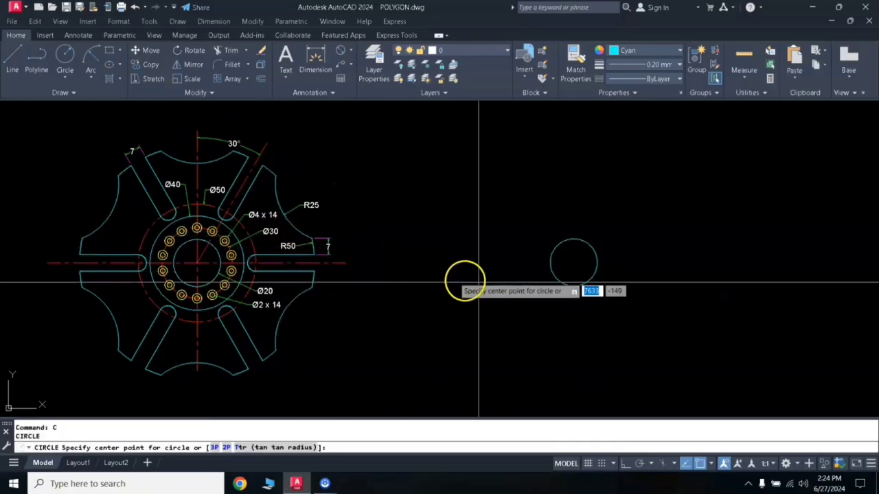
click(573, 262)
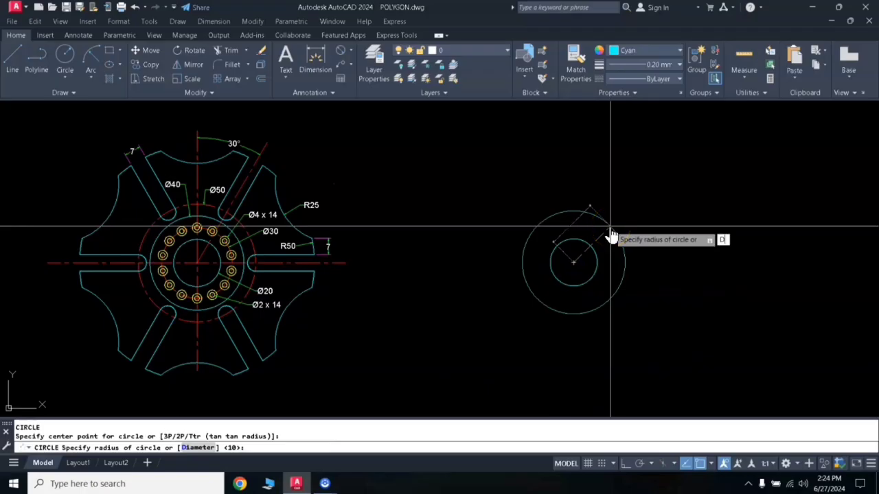
text(D)
key(Return)
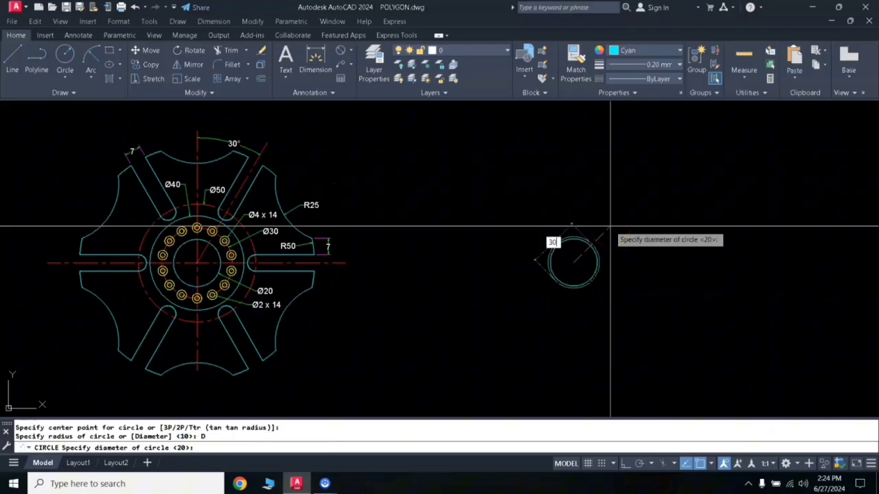
key(Return)
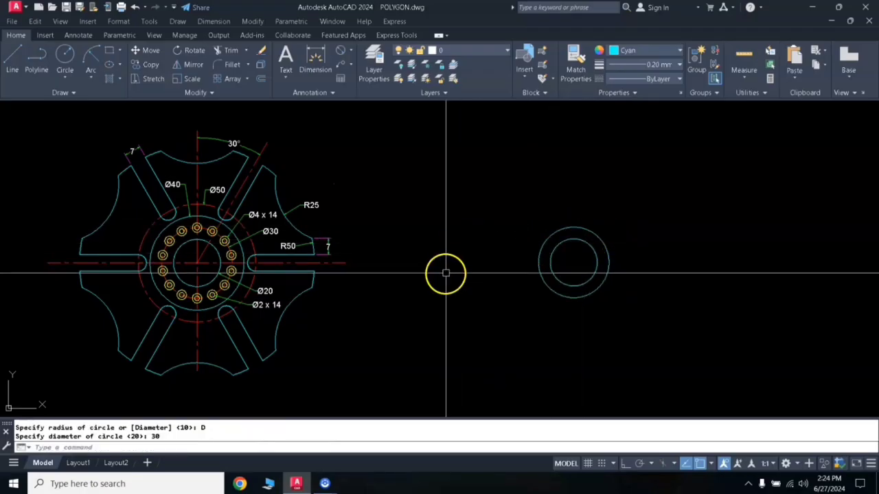
Match the properties of the reference's red dash-dot centreline circle onto the new 30-diameter circle
text(l)
key(BackSpace)
text(ma)
key(Return)
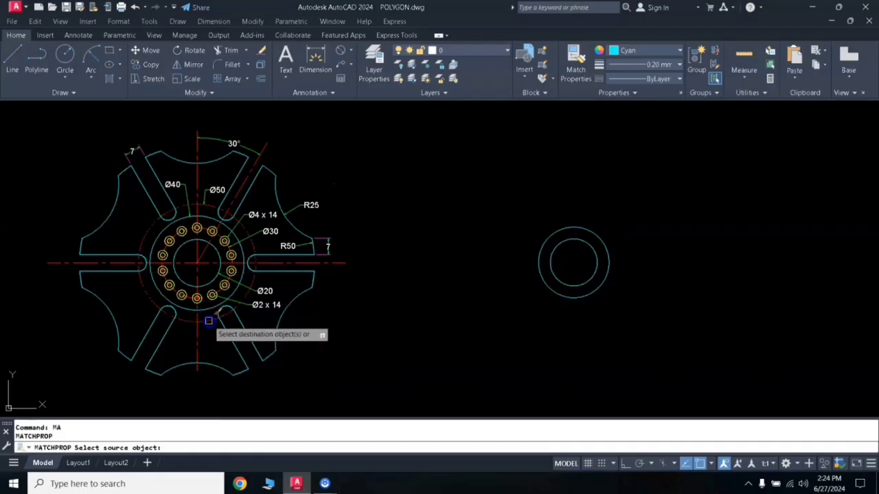
click(208, 321)
click(546, 284)
key(Return)
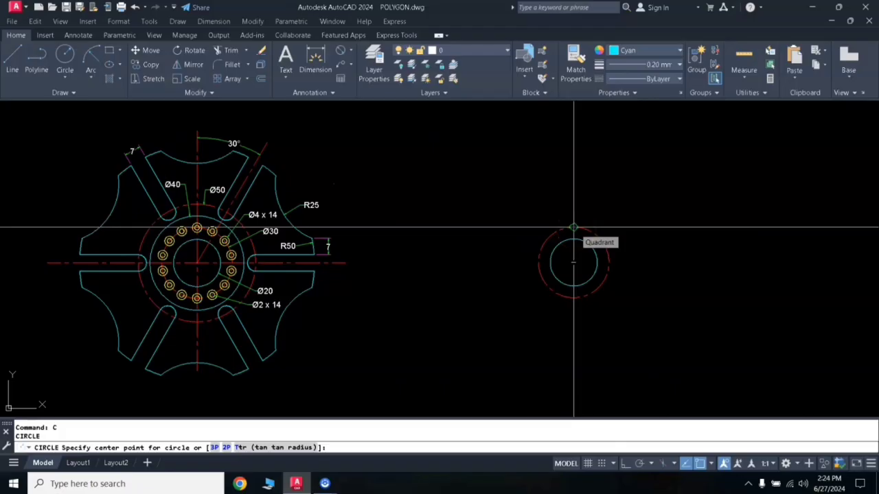
Draw two concentric circles of diameter 2 and 4 centred on the top quadrant of the red centreline circle
click(573, 227)
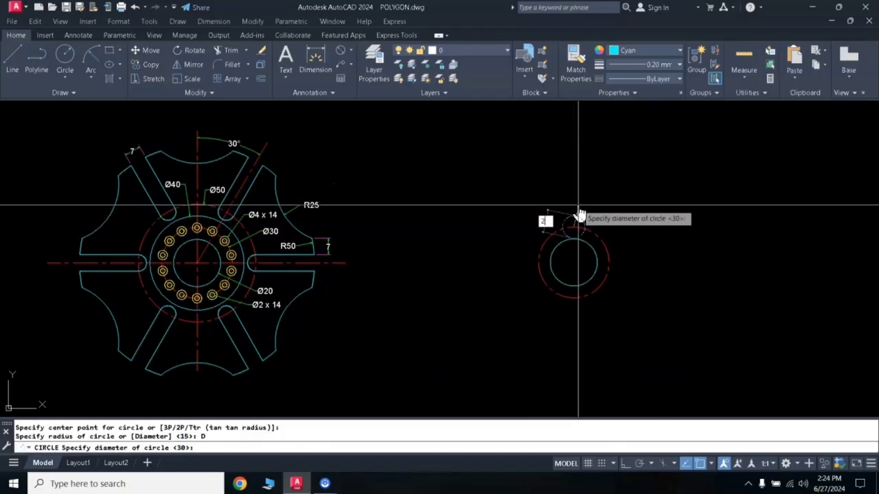
key(Return)
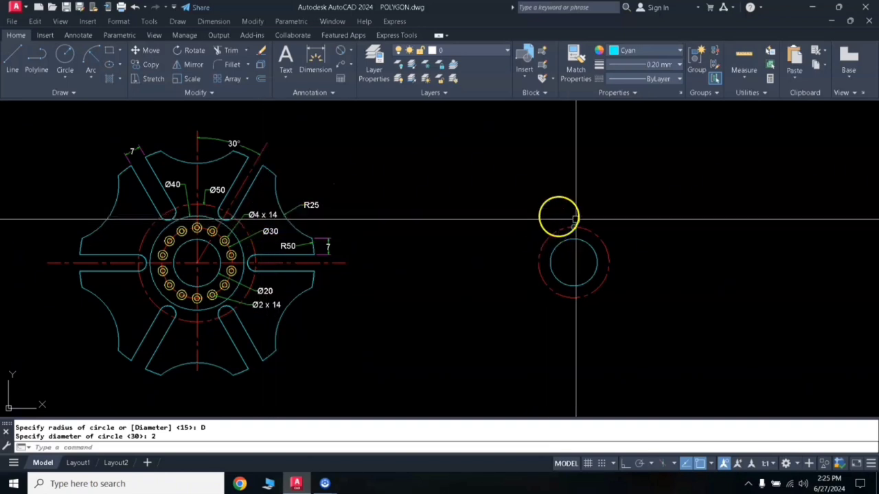
scroll(571, 241, up, 4)
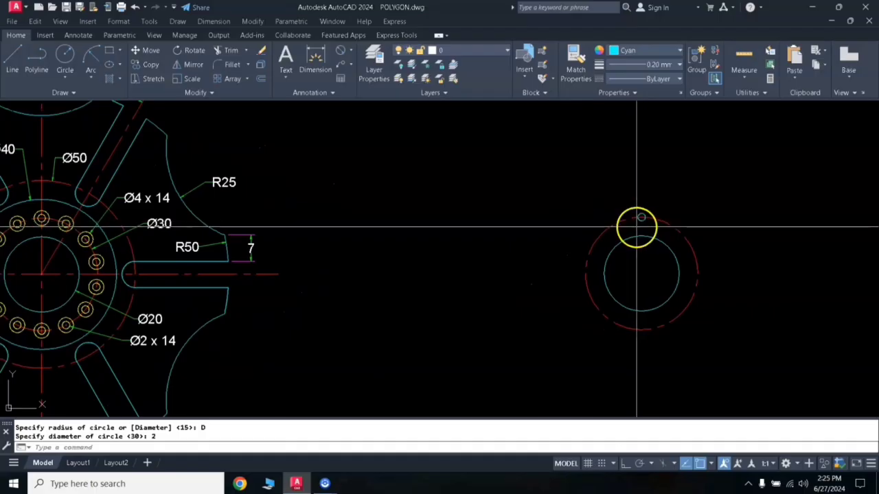
text(c)
key(Return)
click(643, 217)
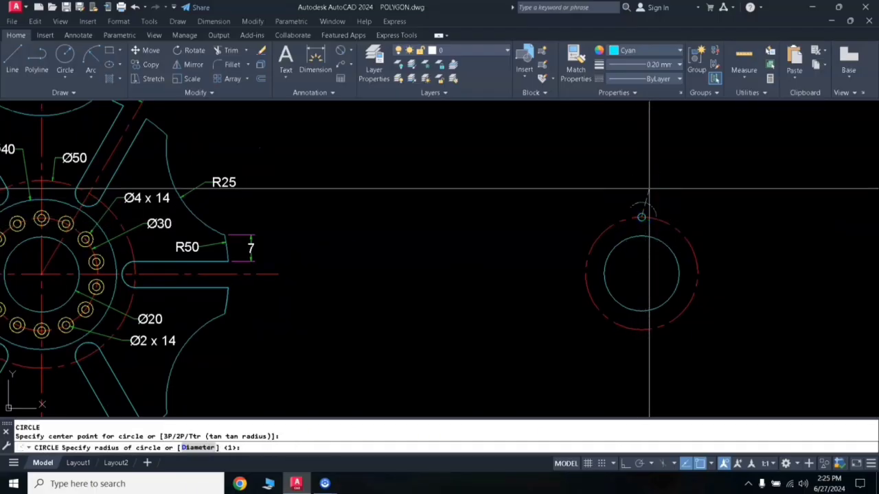
text(D)
key(Return)
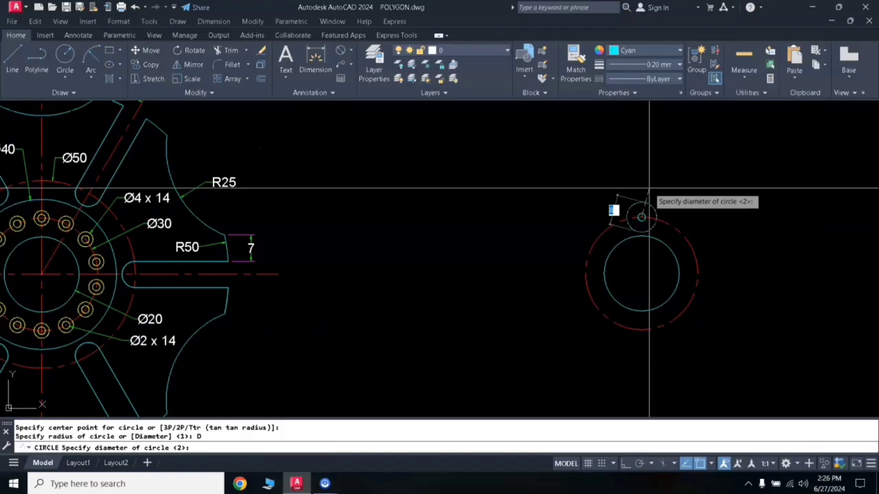
text(4)
key(Return)
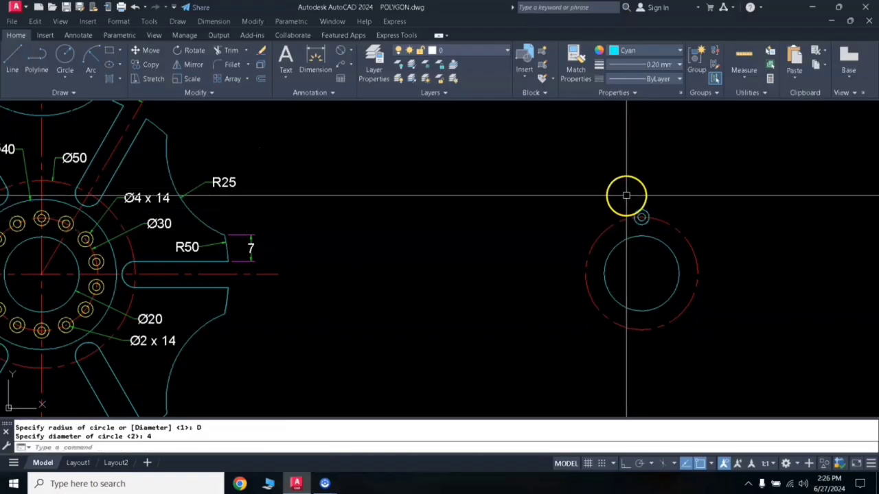
Change the colour of the two small concentric circles to Yellow and clear the selection
click(626, 197)
click(661, 241)
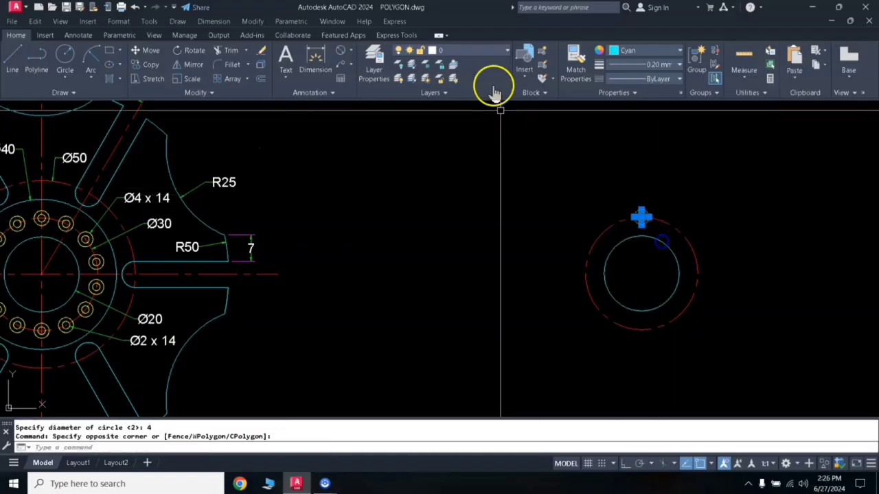
click(640, 52)
click(625, 162)
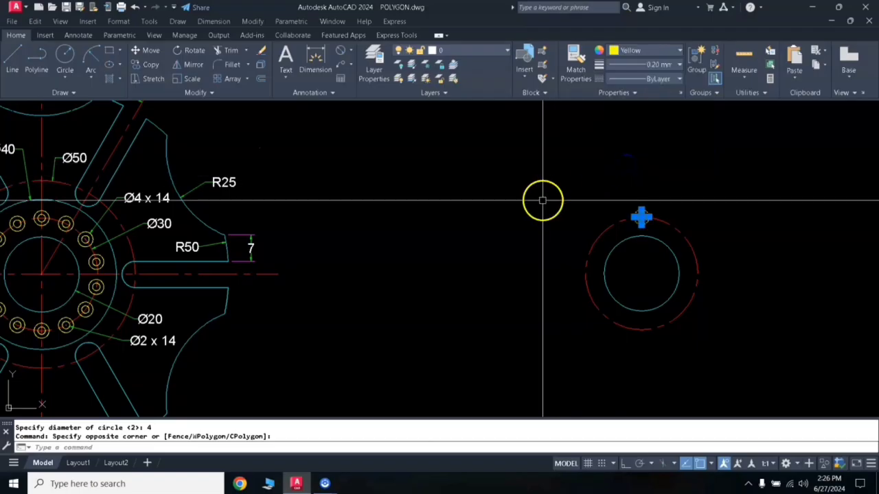
key(Escape)
key(Escape)
scroll(69, 216, down, 3)
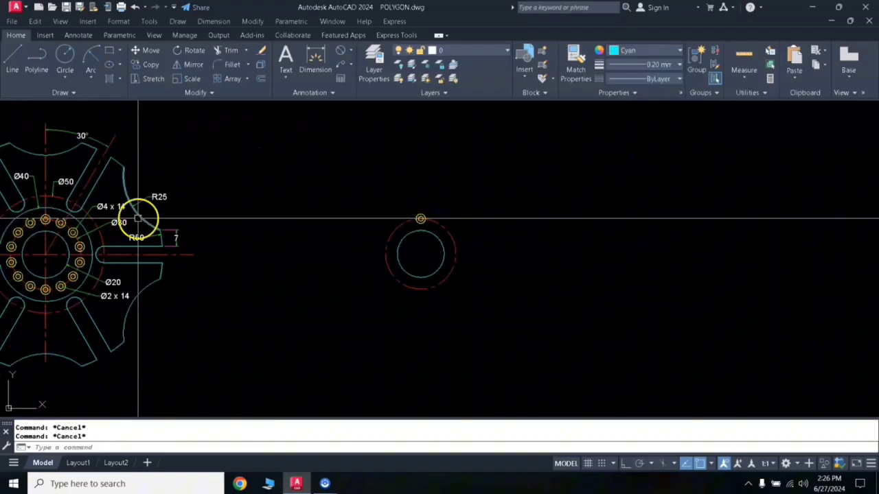
Create a polar array of the two small yellow circles with 14 items over 360 degrees about the 20-diameter circle's centre
middle_drag(141, 202, 269, 214)
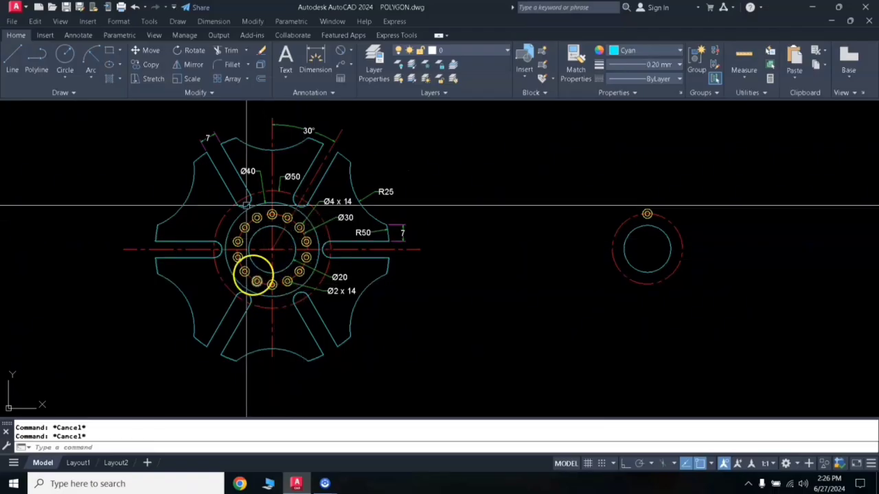
click(632, 195)
click(665, 236)
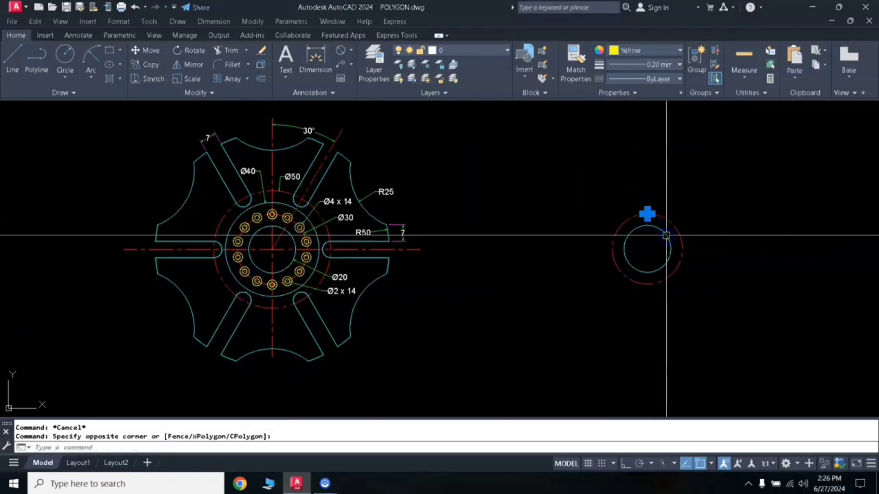
key(Return)
click(691, 286)
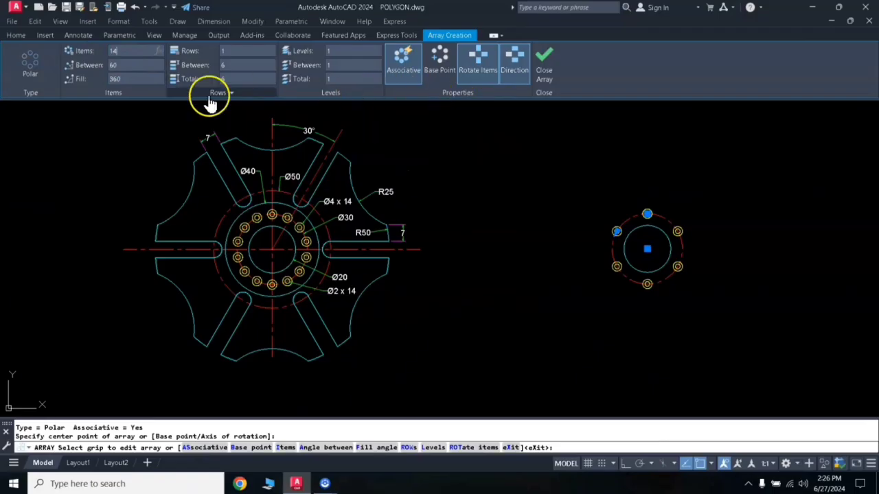
key(Return)
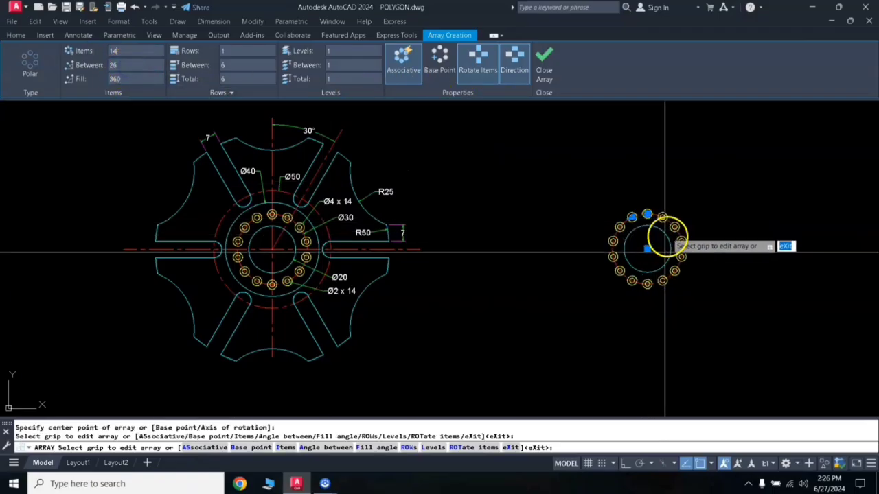
click(544, 60)
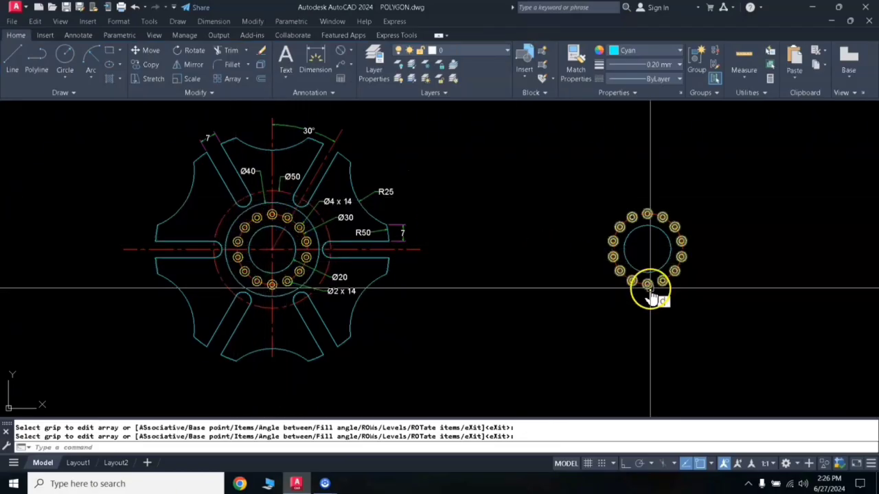
Draw a circle of diameter 40 concentric with the 20-diameter circle, around the ring of small yellow holes
text(c)
key(Return)
click(647, 248)
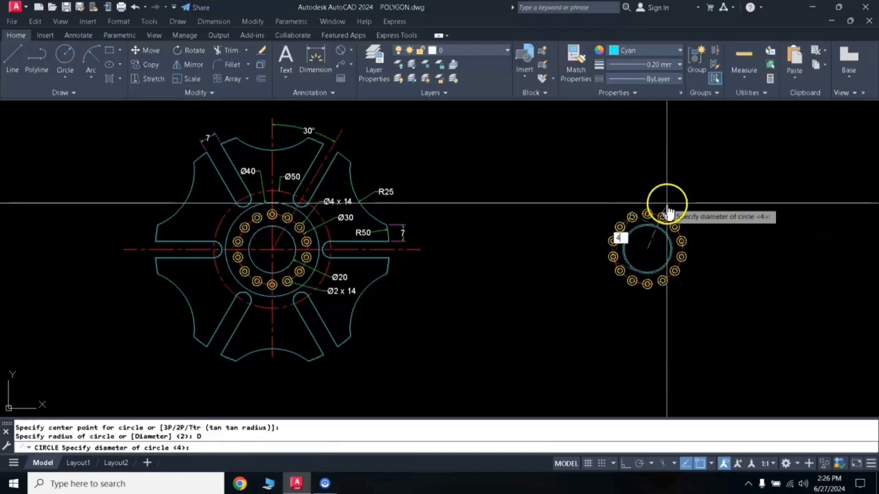
key(Return)
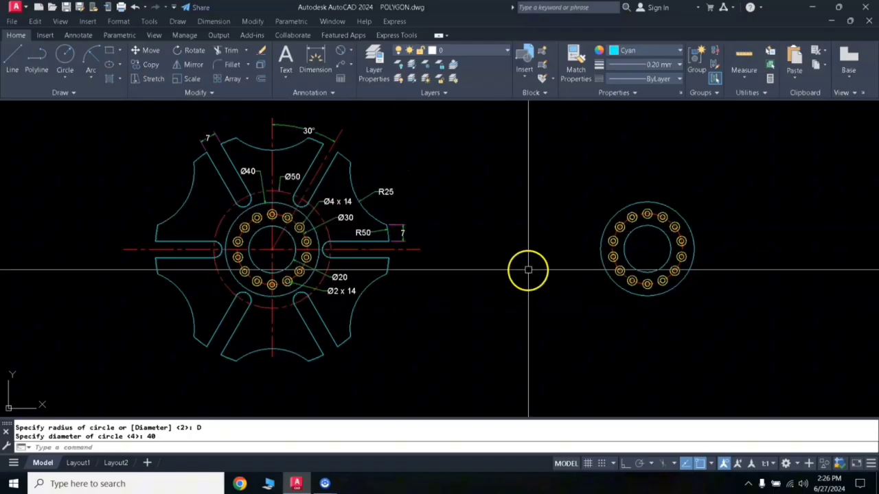
Draw a circle of diameter 50 from the same centre, outside the 40-diameter circle
text(c)
key(Return)
click(647, 249)
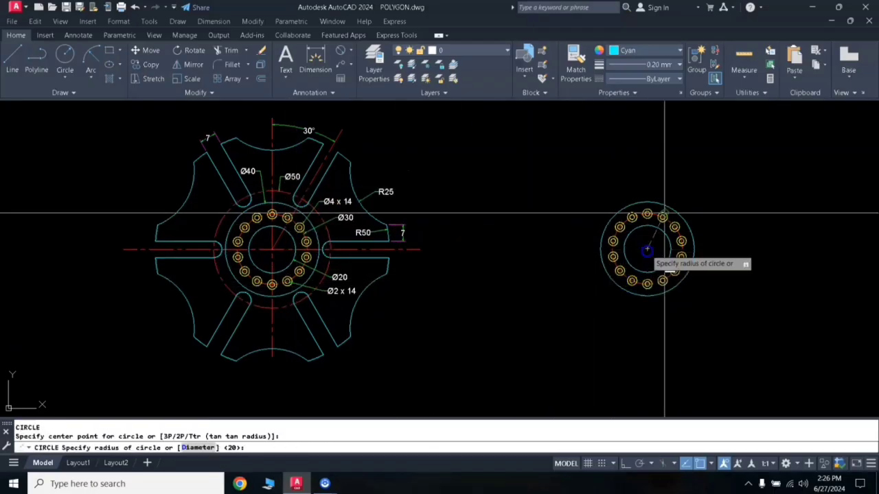
key(Return)
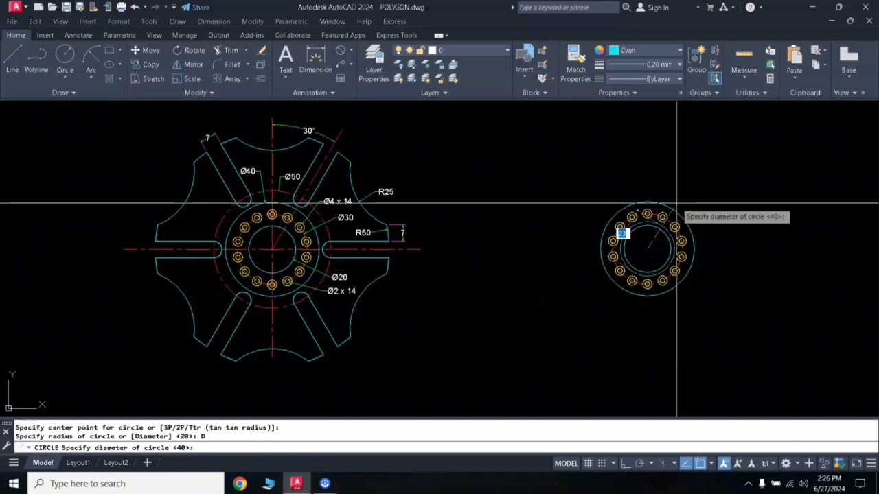
key(Return)
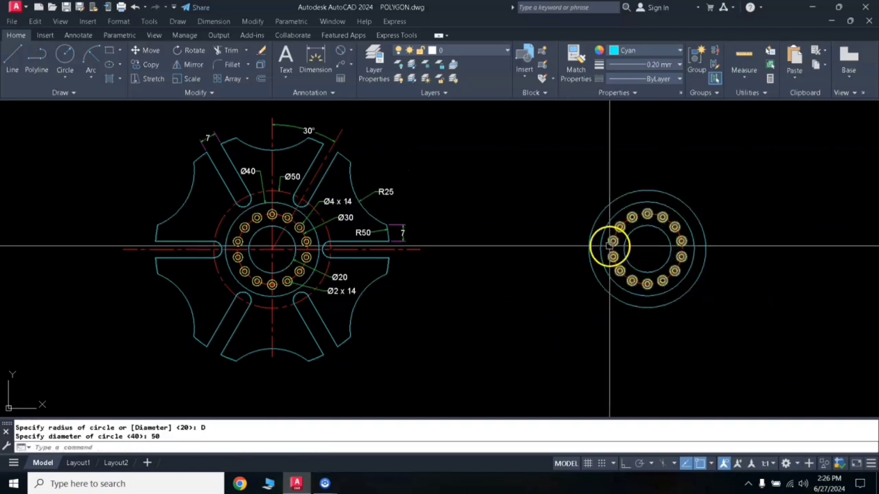
Match the properties of the reference's red horizontal centreline onto the new 50-diameter circle
text(ma)
key(Return)
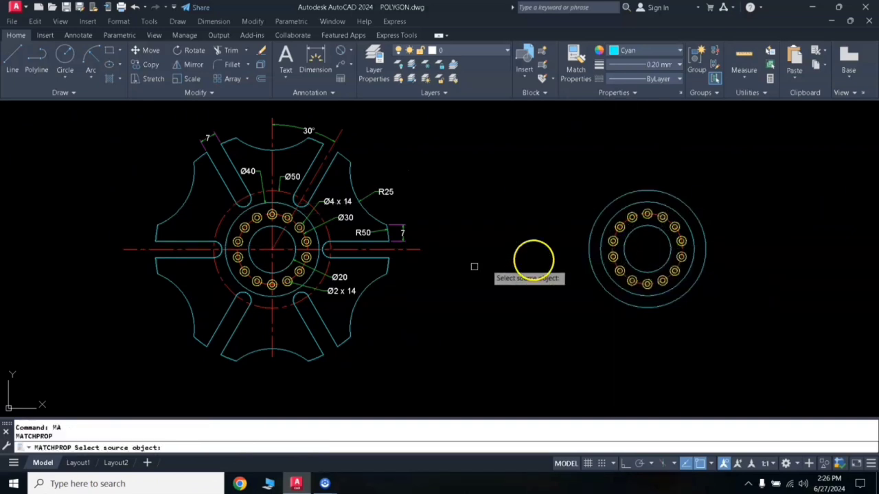
click(412, 250)
click(628, 192)
right_click(512, 229)
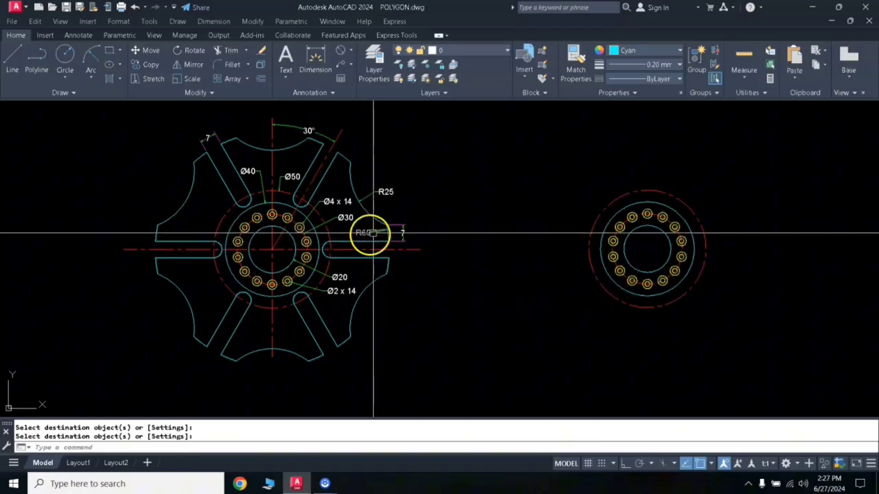
key(Escape)
Draw the wheel's outer circle with a radius of 50 from the common centre
text(c)
key(Return)
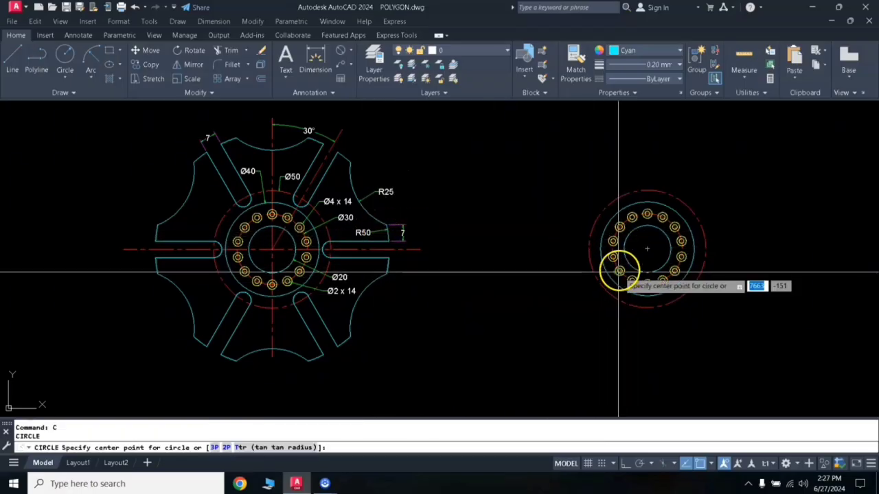
click(647, 248)
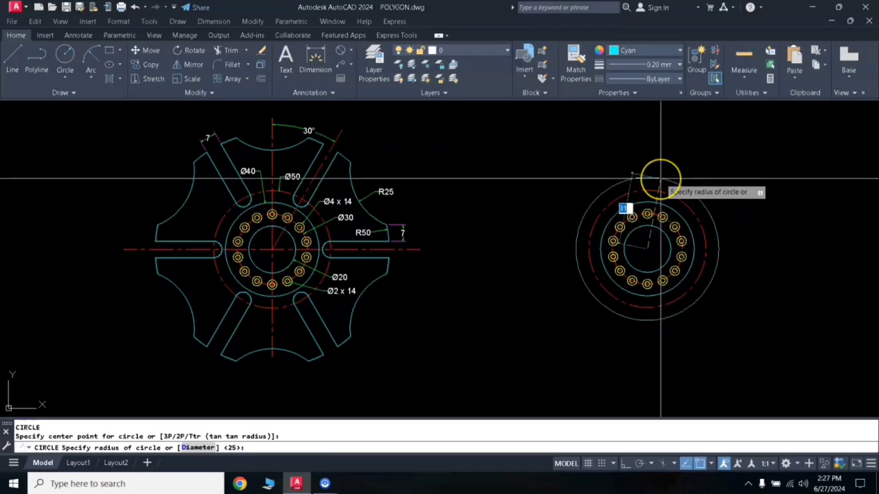
text(5)
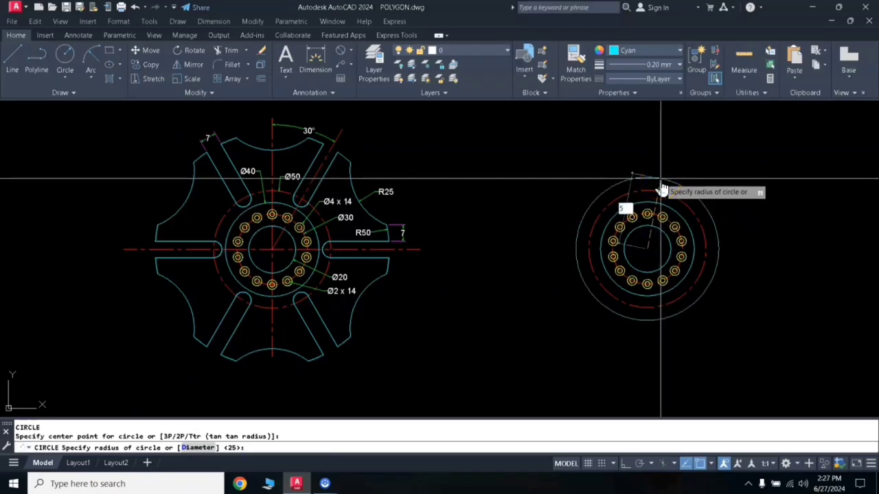
text(0)
key(Return)
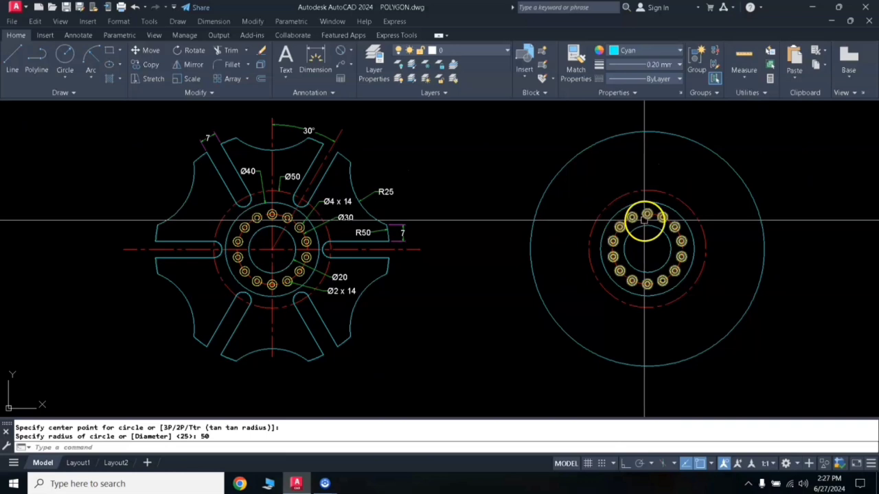
Turn Ortho on and draw a horizontal line from the wheel's centre to the right, past the outer circle
middle_drag(643, 217, 602, 231)
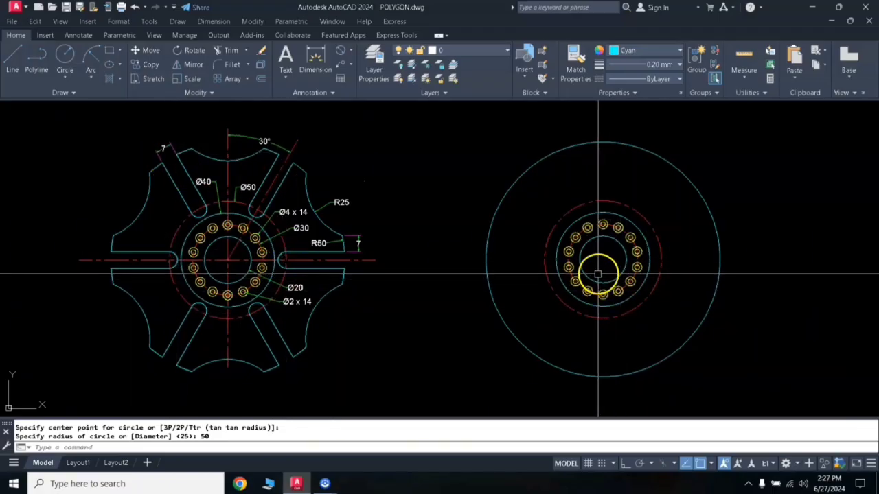
text(l)
key(Return)
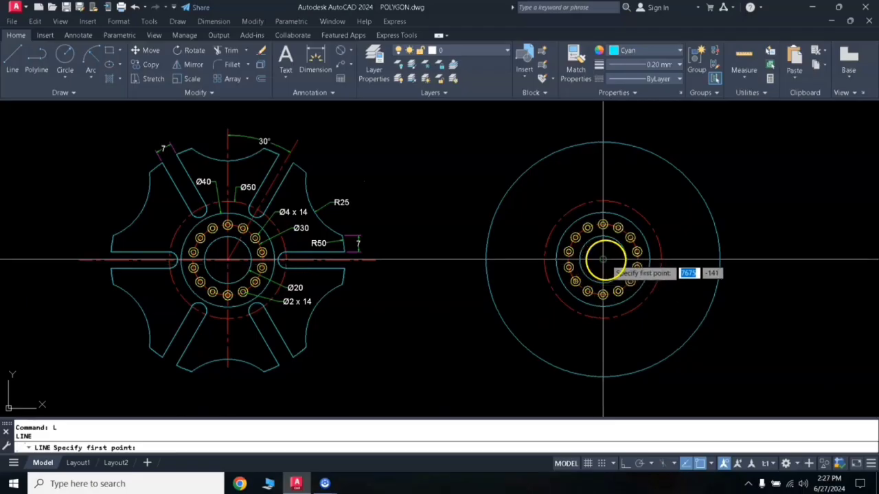
click(604, 261)
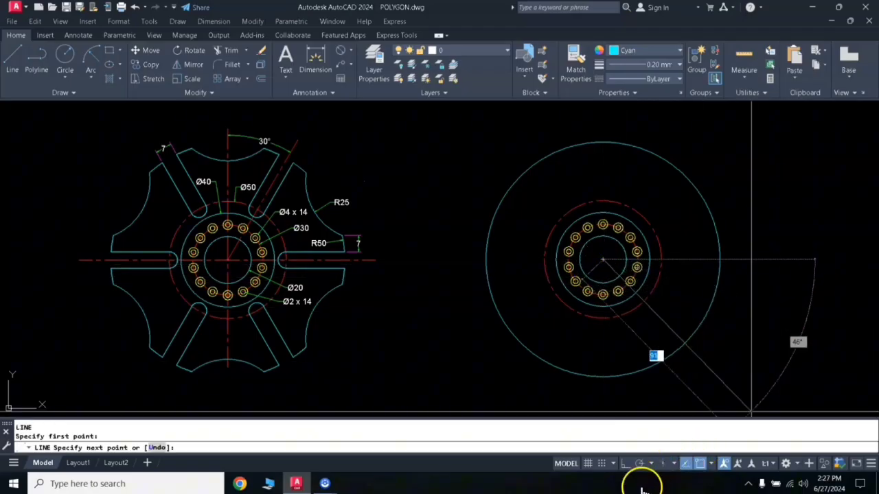
click(626, 464)
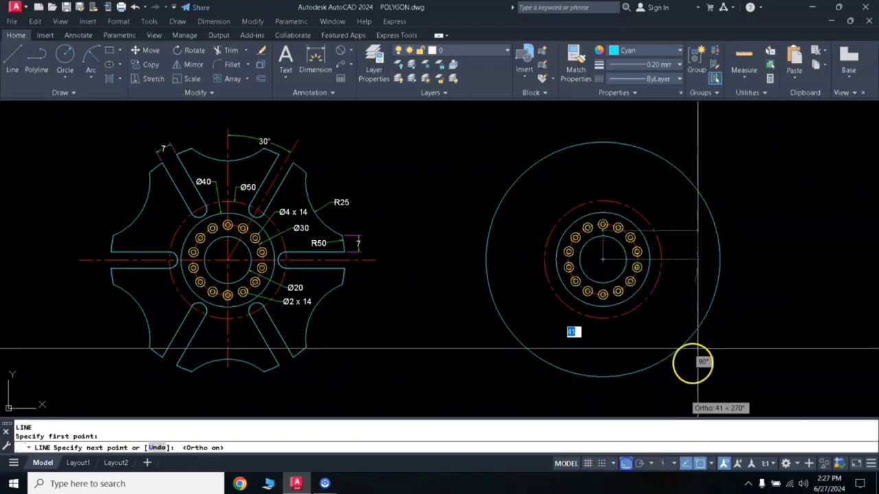
click(764, 259)
key(Return)
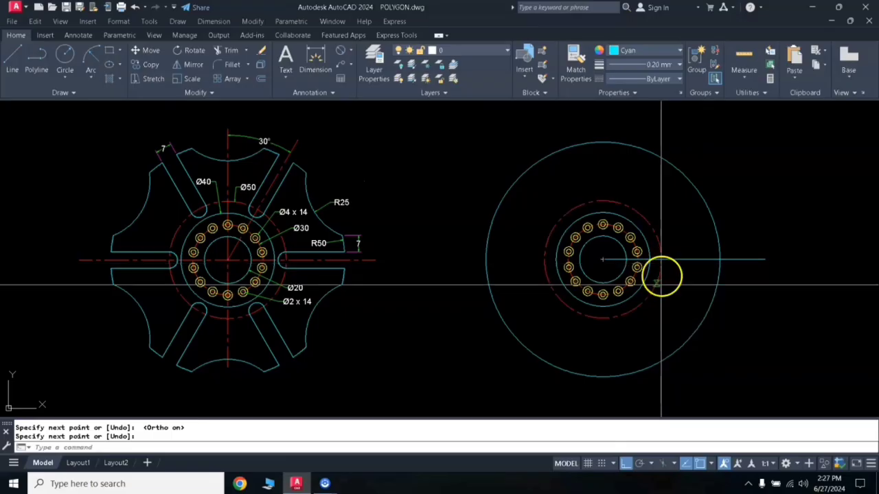
Draw a circle of diameter 7 centred on the right quadrant of the red 50-diameter centreline circle
text(c)
key(Return)
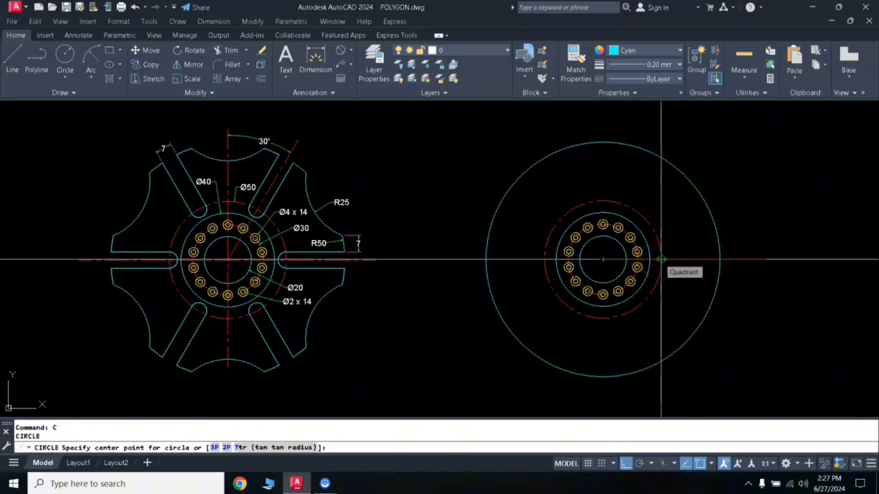
click(661, 259)
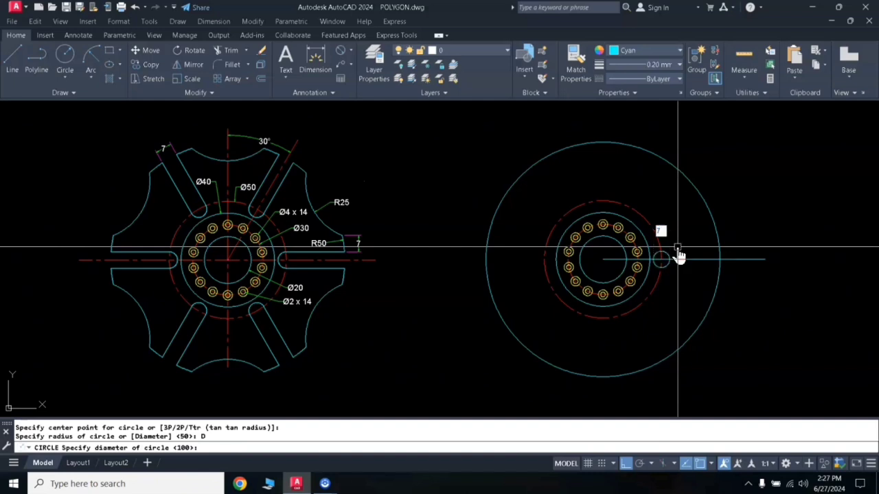
key(Return)
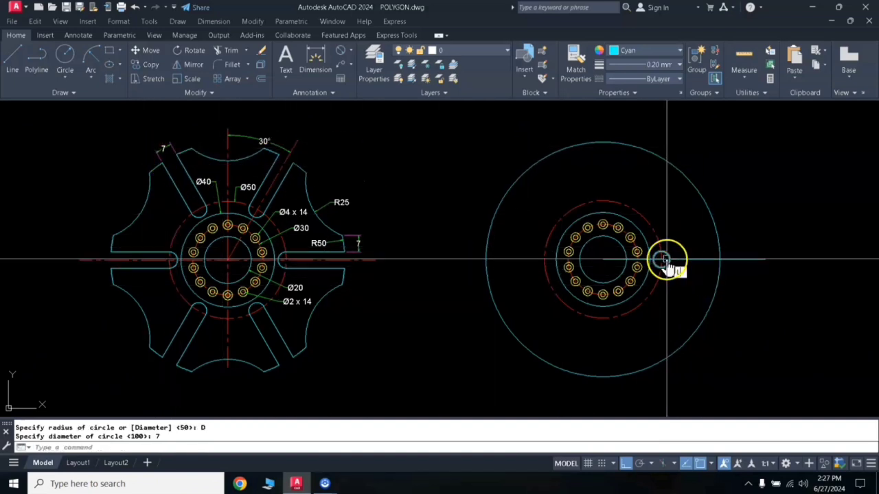
Draw two horizontal slot lines from the 7-diameter circle's top and bottom quadrants to the right, past the outer circle
text(L)
key(Return)
scroll(702, 257, up, 4)
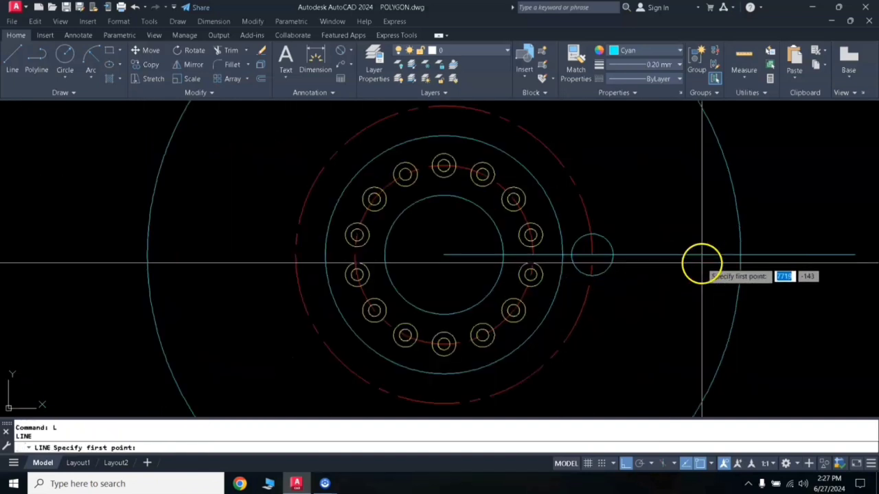
click(591, 235)
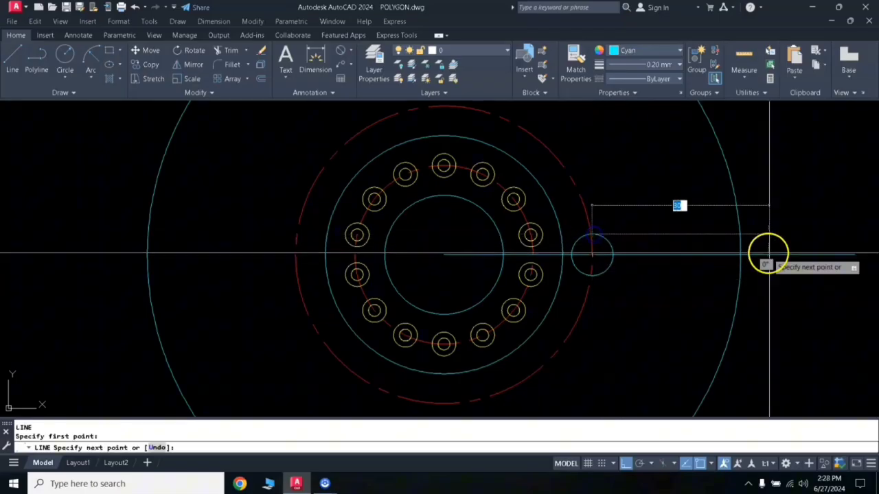
click(781, 234)
key(Return)
key(Return)
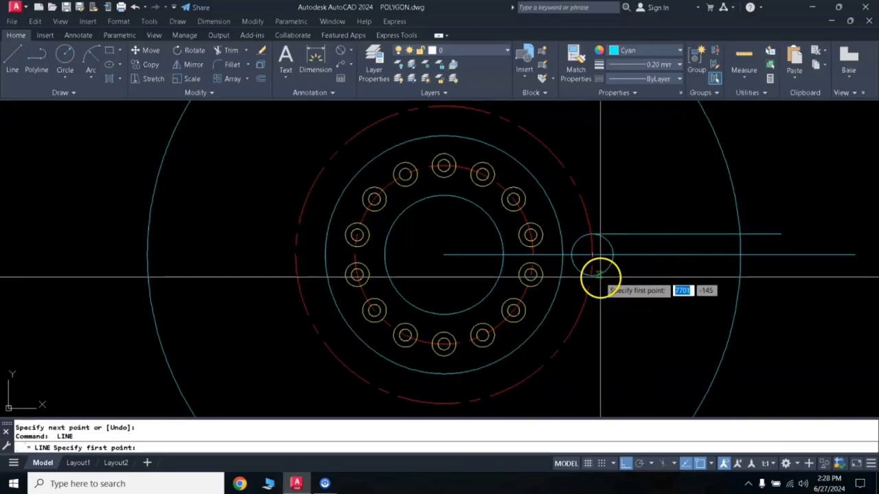
click(591, 275)
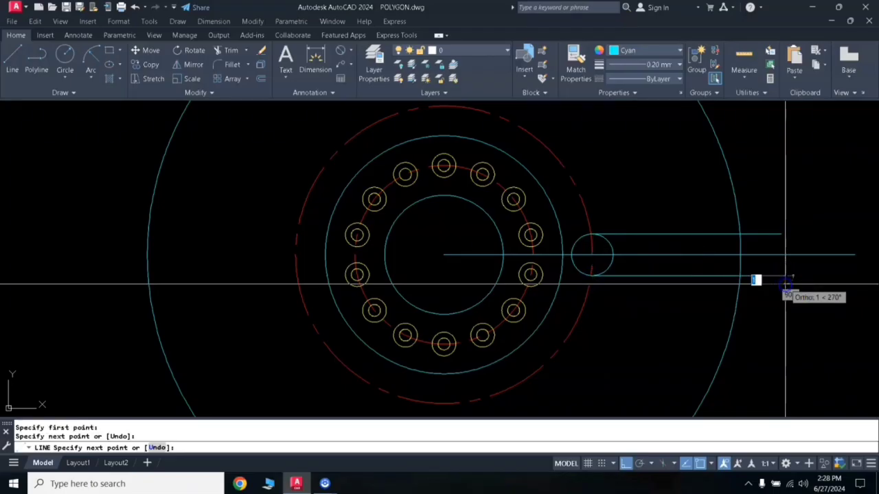
click(784, 278)
key(Return)
Trim away the right half of the 7-diameter circle using the two slot lines as cutting edges
scroll(742, 314, down, 3)
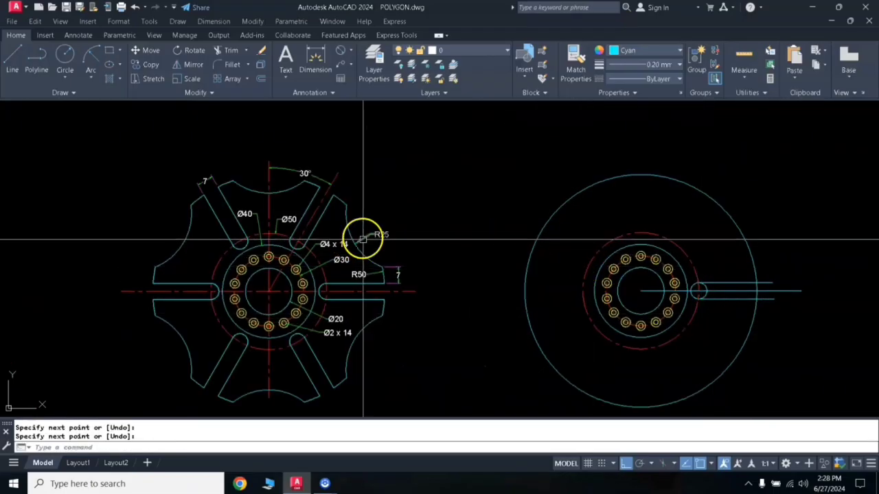
scroll(724, 280, up, 6)
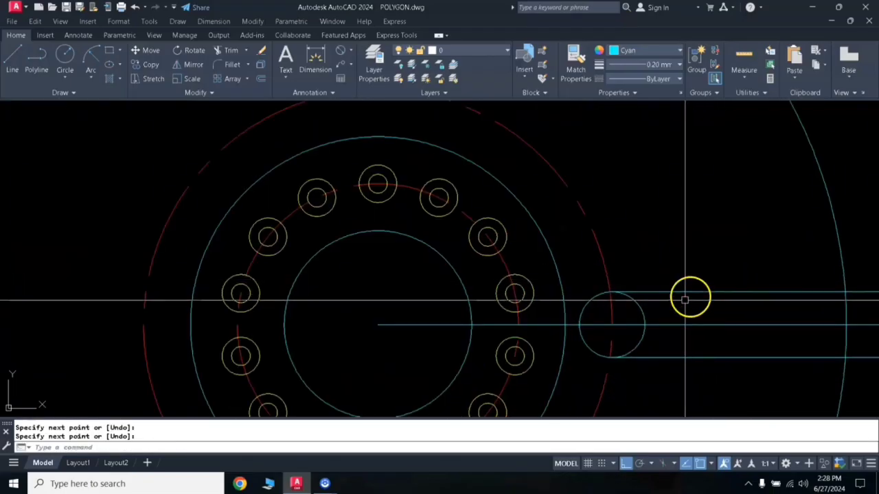
click(683, 293)
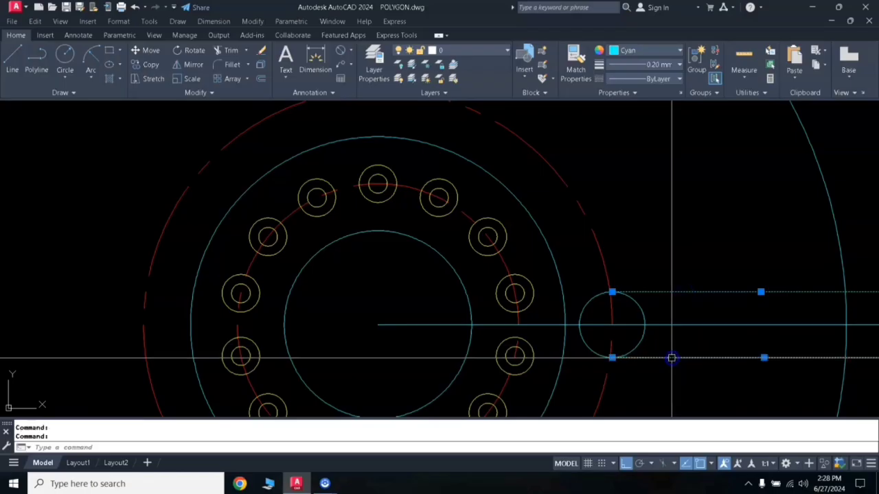
key(Return)
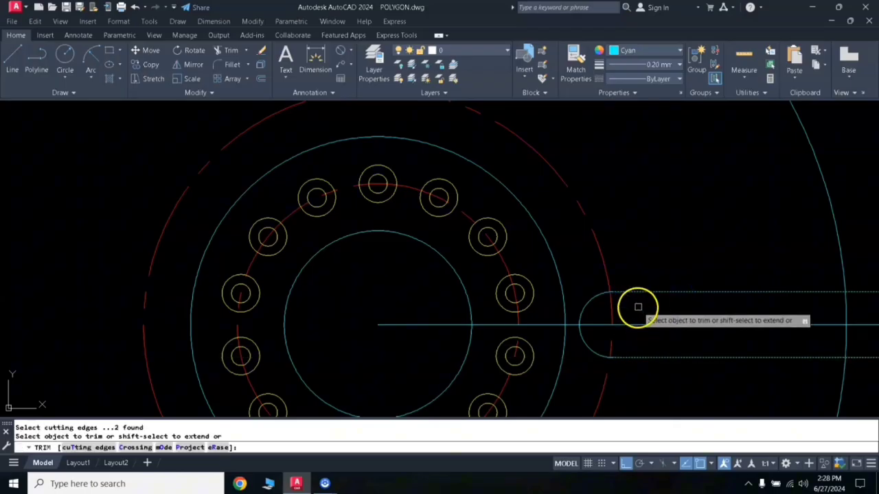
key(Escape)
Trim both slot lines' ends beyond the wheel's outer circle, using that circle as the cutting edge
scroll(638, 308, down, 4)
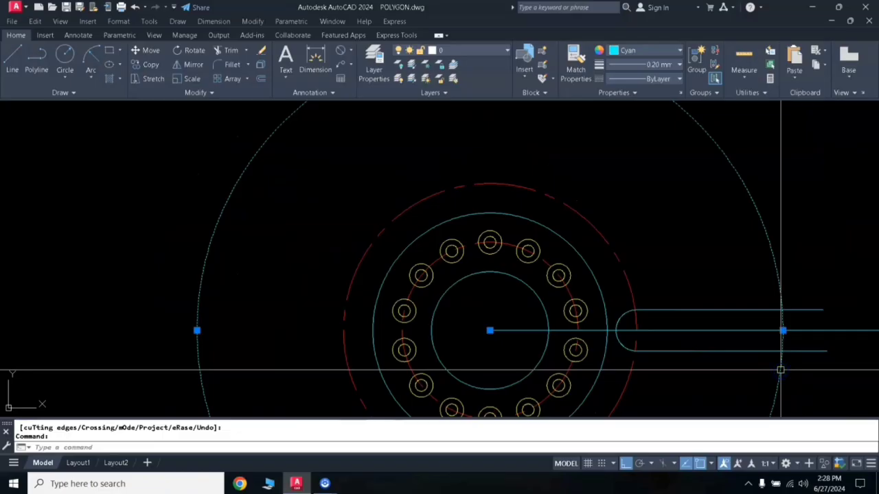
text(TR)
key(Return)
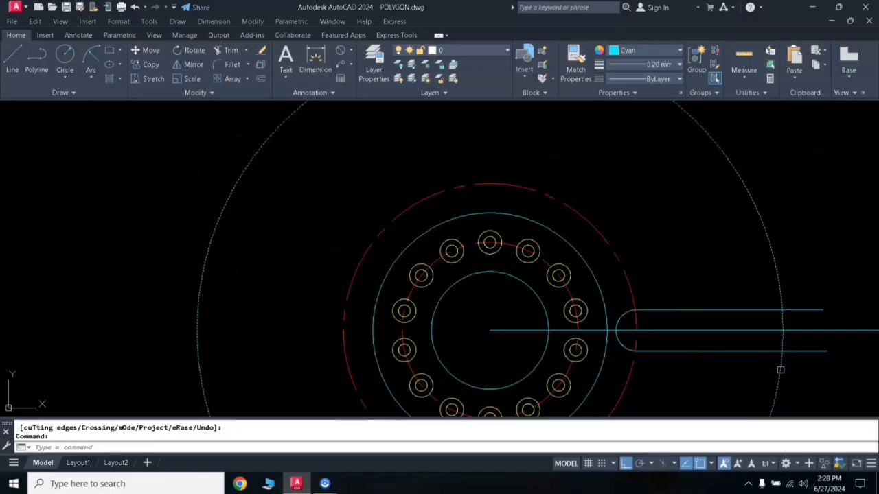
click(801, 312)
click(794, 352)
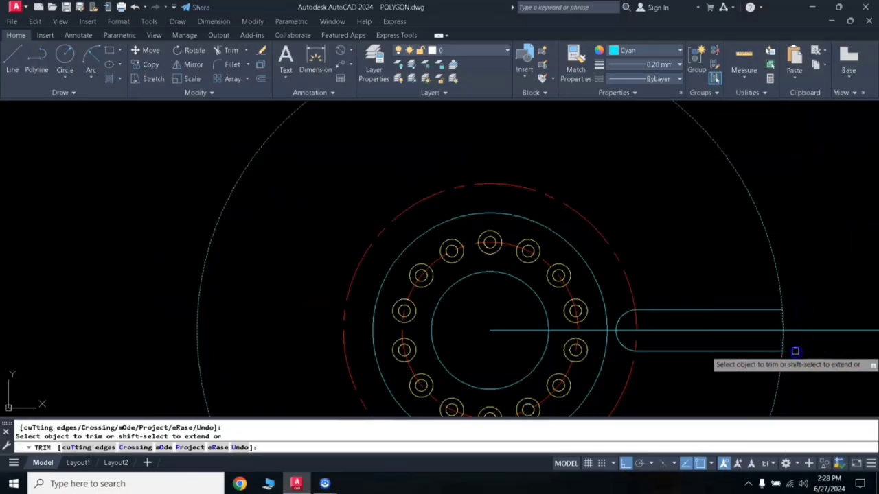
With polar tracking on, draw a line from the wheel's centre at 60°, about 73 long, extending past the outer circle
key(Escape)
scroll(792, 352, down, 5)
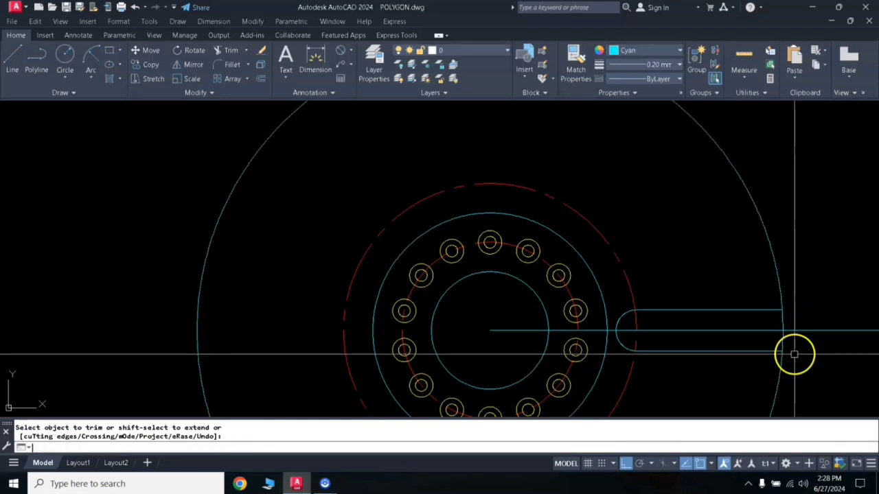
middle_drag(703, 243, 702, 240)
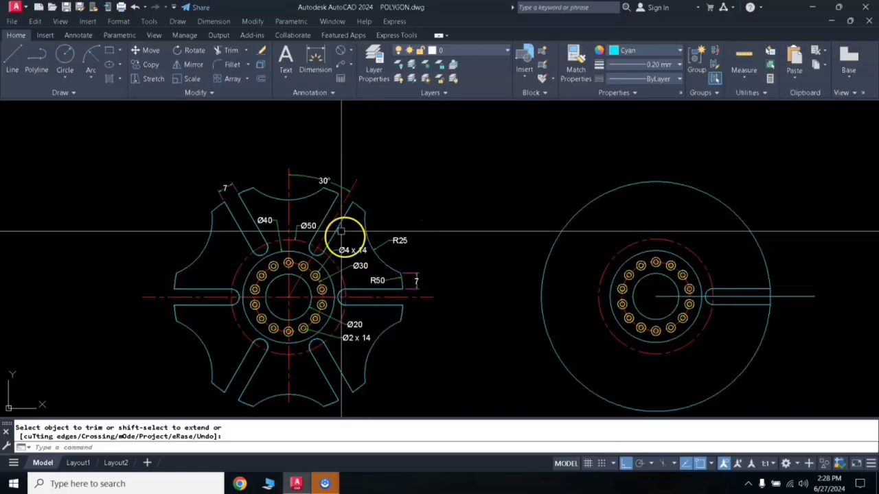
click(352, 184)
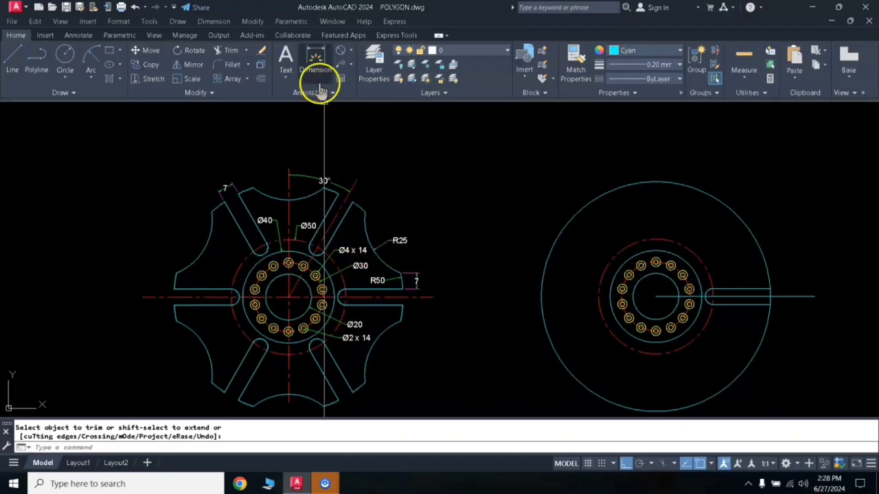
click(11, 71)
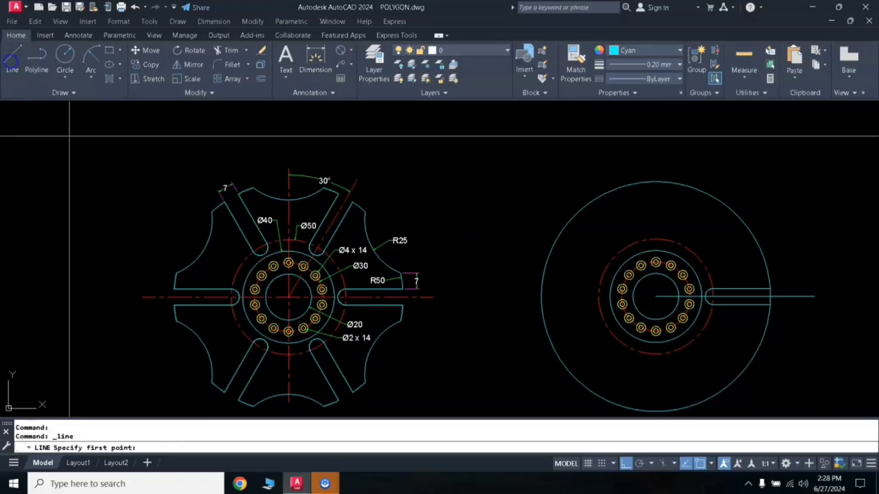
click(655, 296)
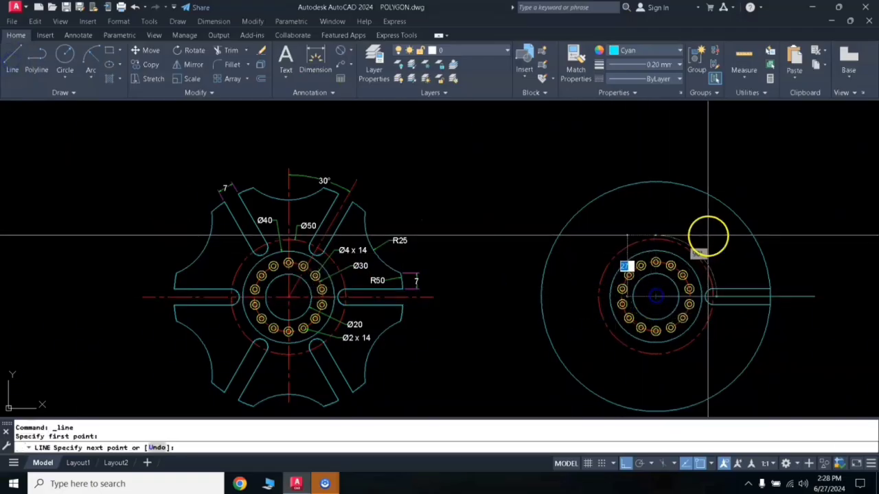
click(640, 465)
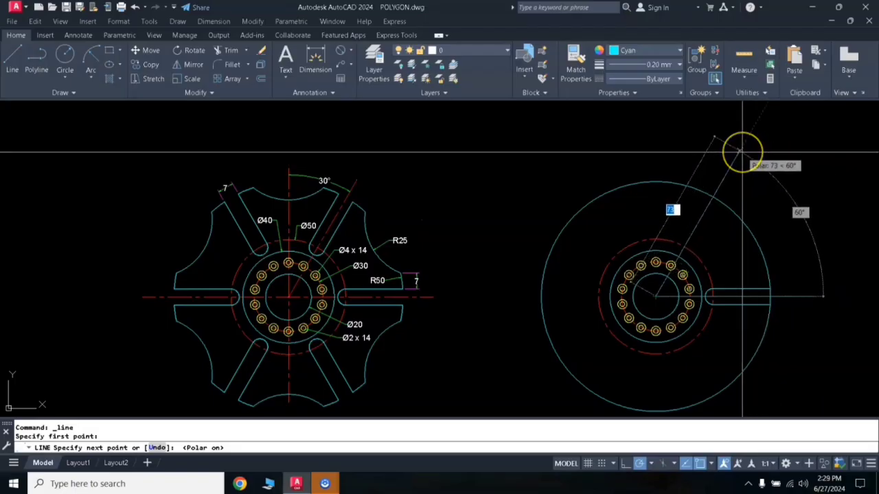
click(740, 151)
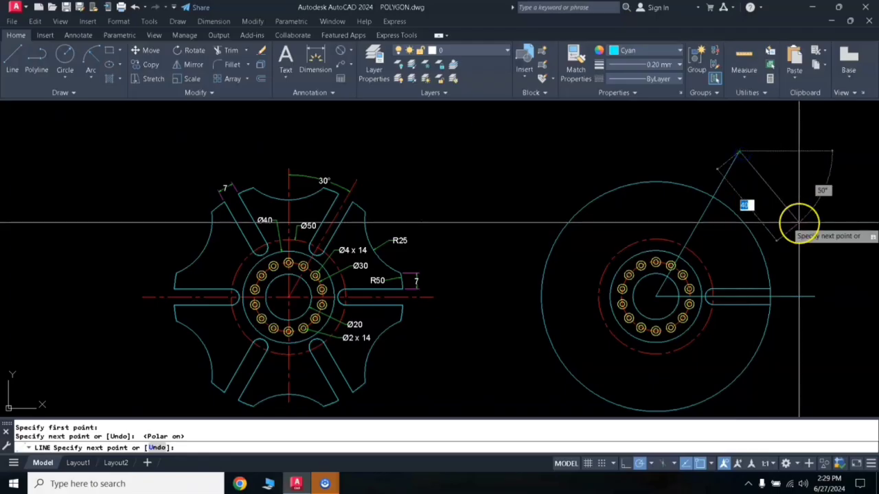
key(Escape)
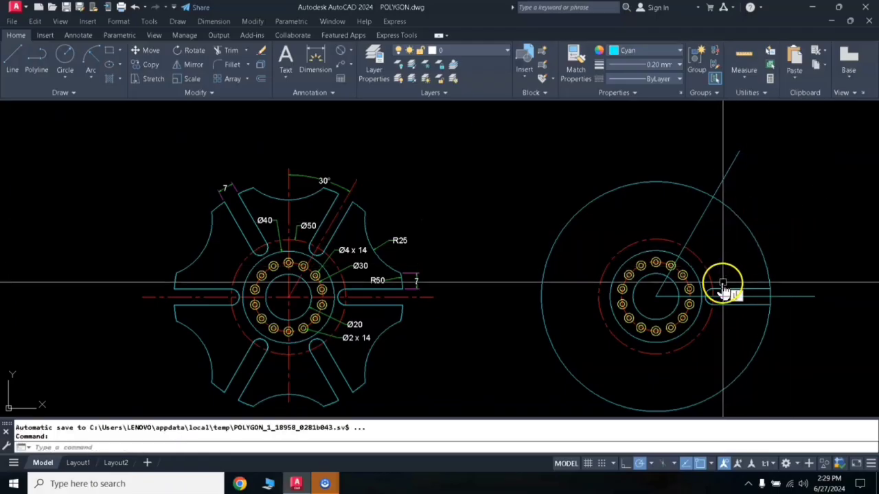
Draw a vertical line from the wheel's centre upward past the outer circle, with Ortho on
text(L)
key(Return)
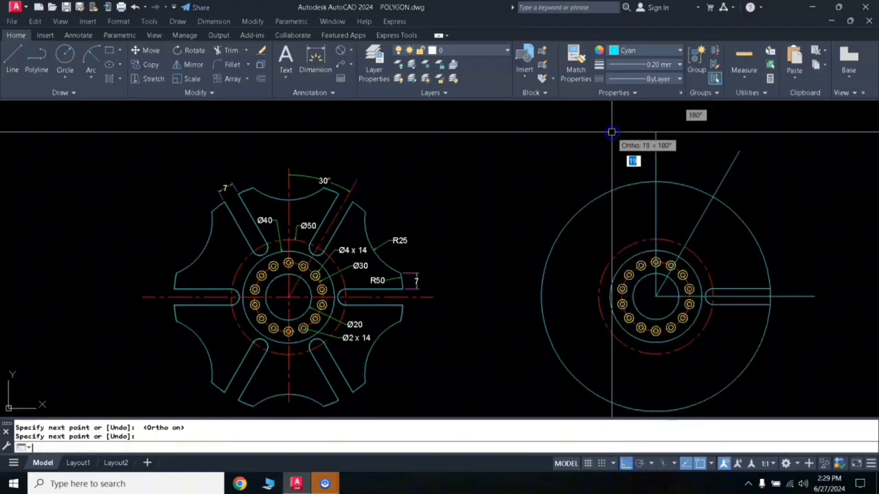
key(Return)
Match the horizontal, 60° and vertical construction lines to the reference drawing's red dash-dot centreline properties
text(ma)
key(Return)
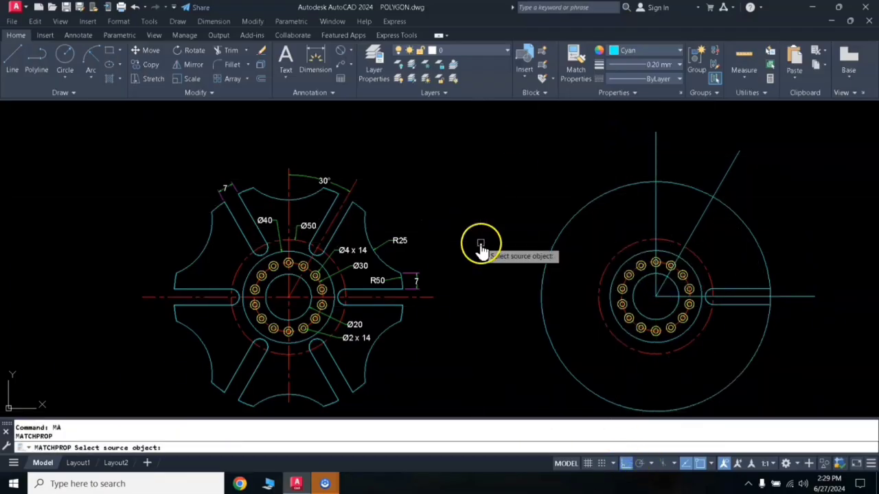
click(417, 296)
click(807, 297)
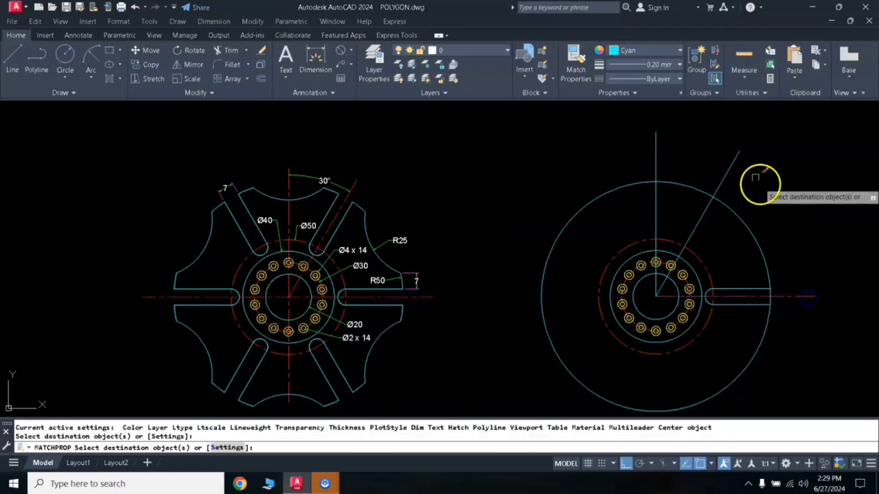
right_click(654, 153)
middle_drag(617, 195, 624, 165)
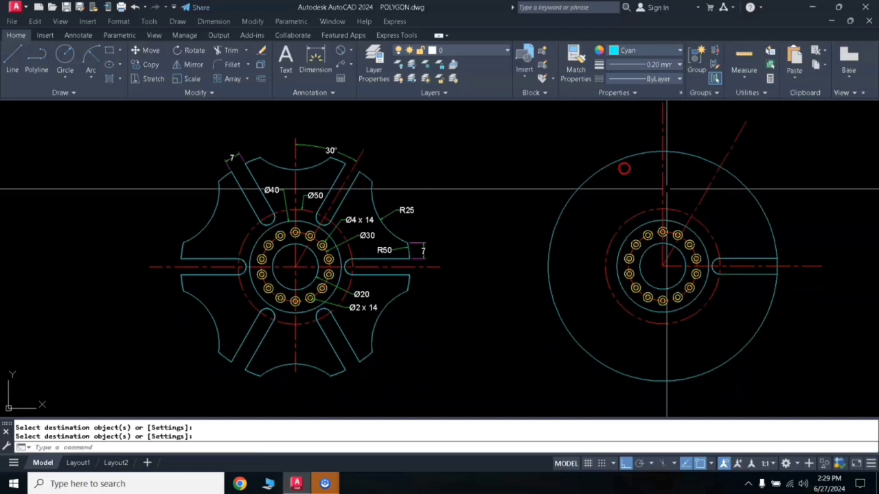
Stretch the vertical centreline's lower end below the wheel and the horizontal centreline's left end past the outer circle
click(664, 178)
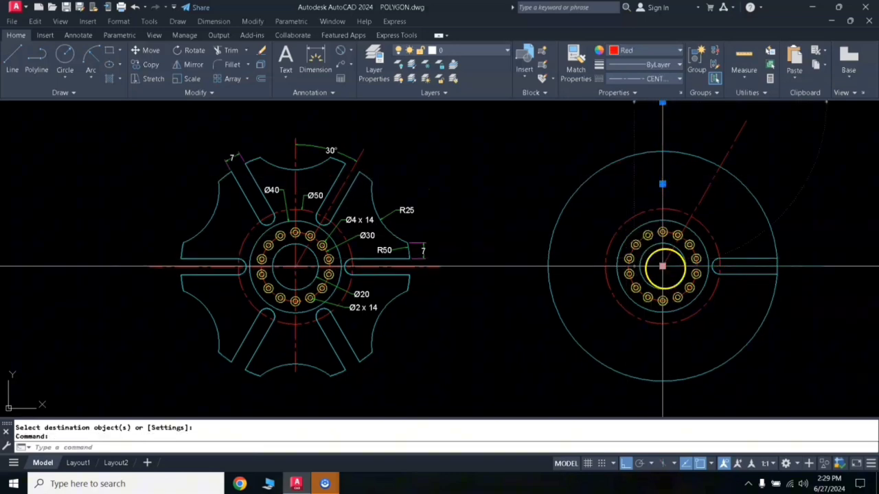
click(662, 266)
click(664, 399)
click(691, 265)
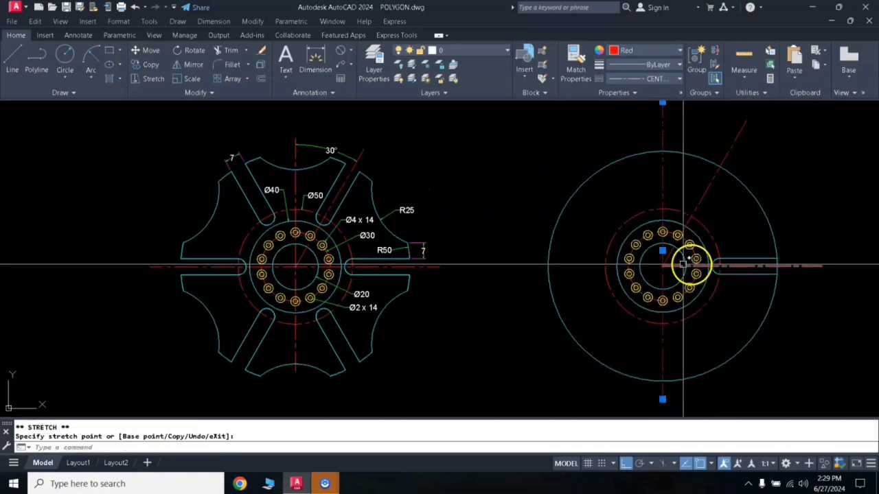
click(662, 266)
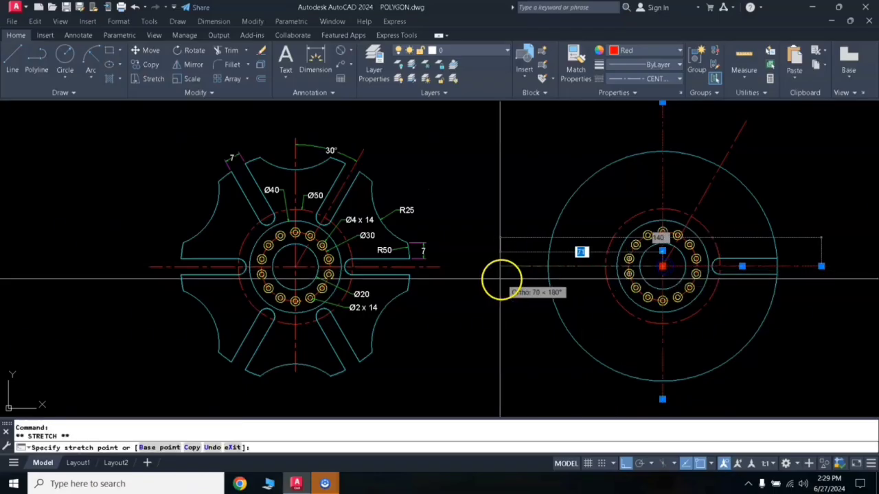
click(502, 279)
key(Escape)
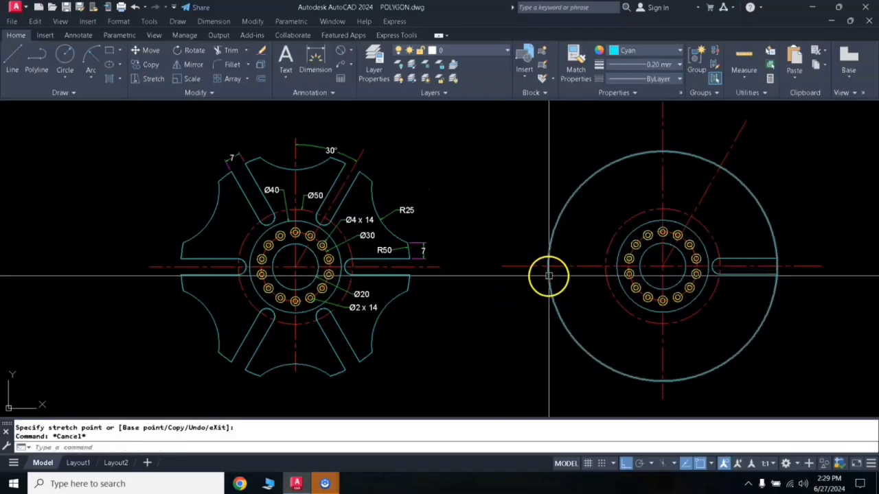
Add an angular dimension between the vertical centreline and the inclined centreline, placed above the wheel
middle_drag(580, 260, 556, 284)
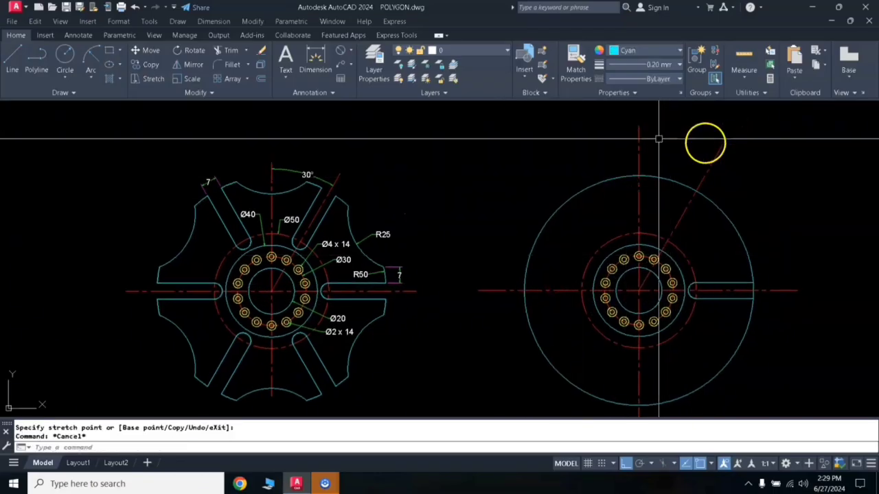
click(351, 52)
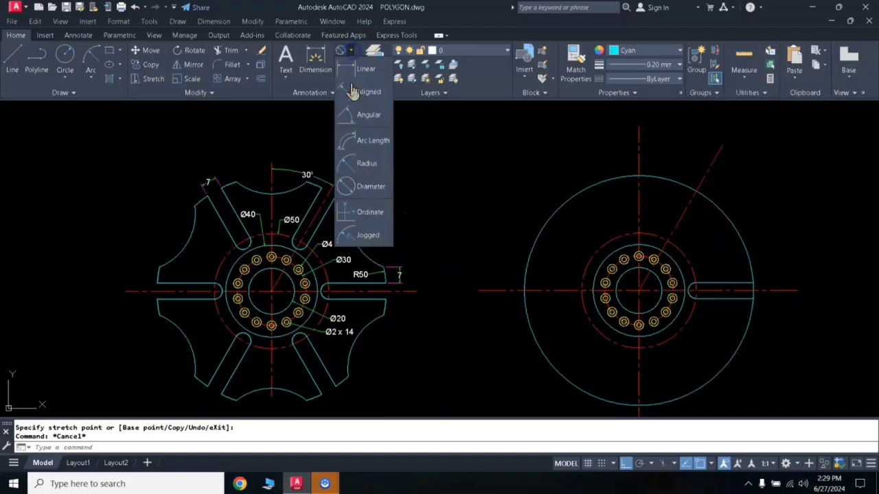
click(358, 117)
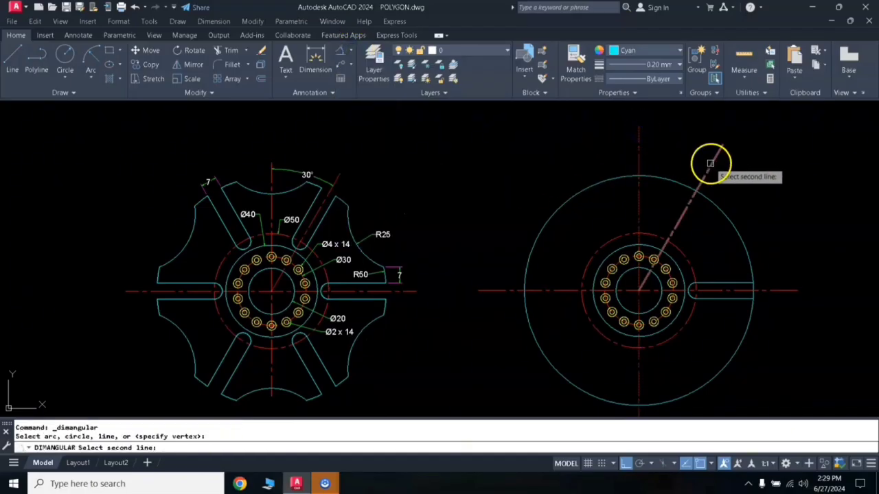
click(709, 160)
click(651, 165)
click(650, 173)
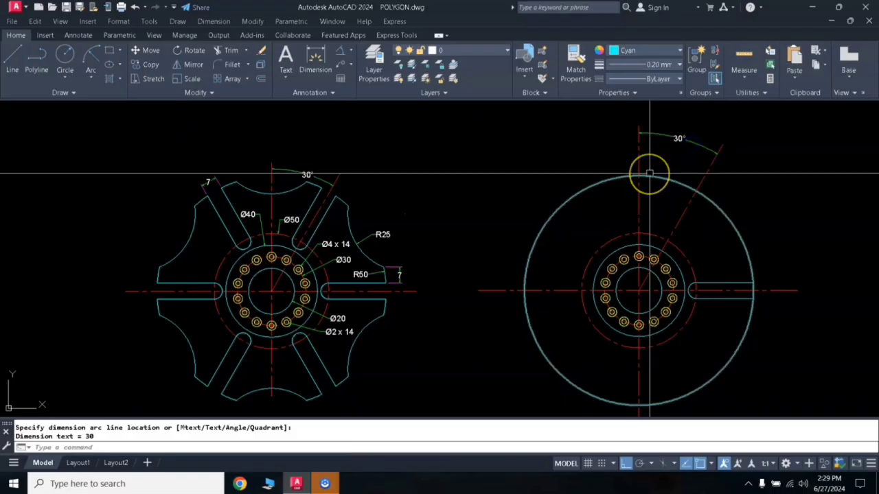
click(661, 155)
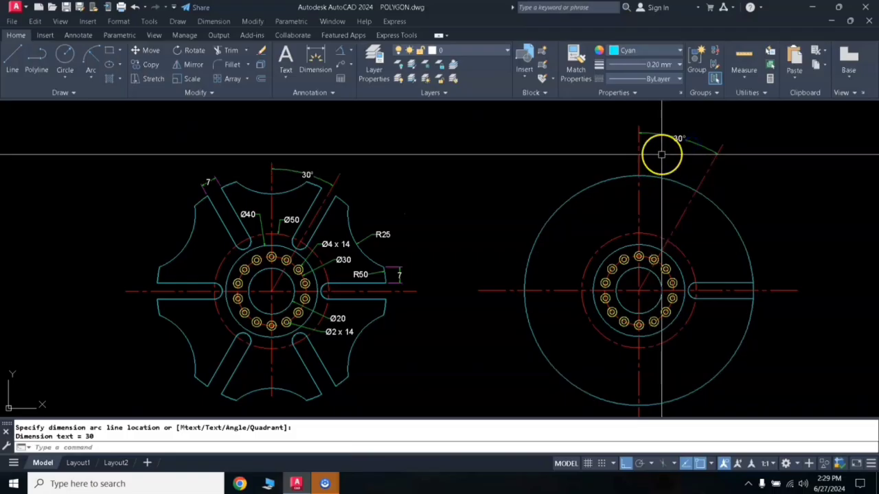
click(683, 125)
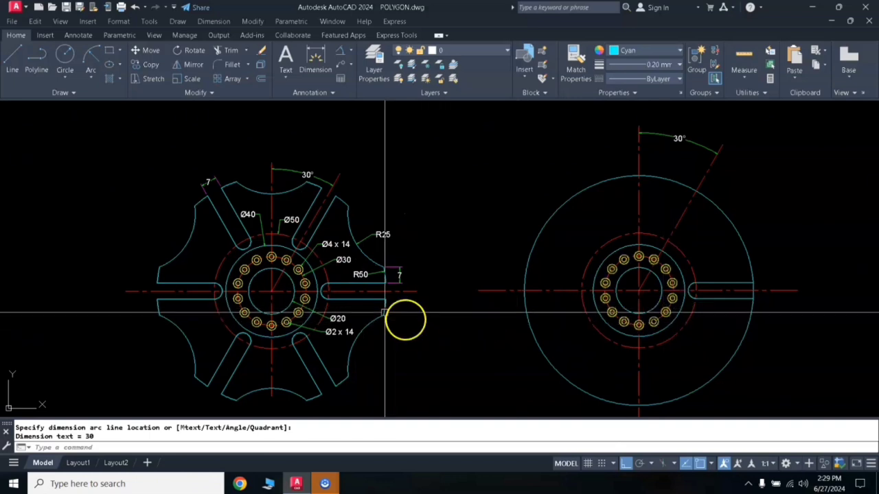
Rotate a copy of the horizontal slot's arc and two lines 60° about the wheel's centre
click(710, 282)
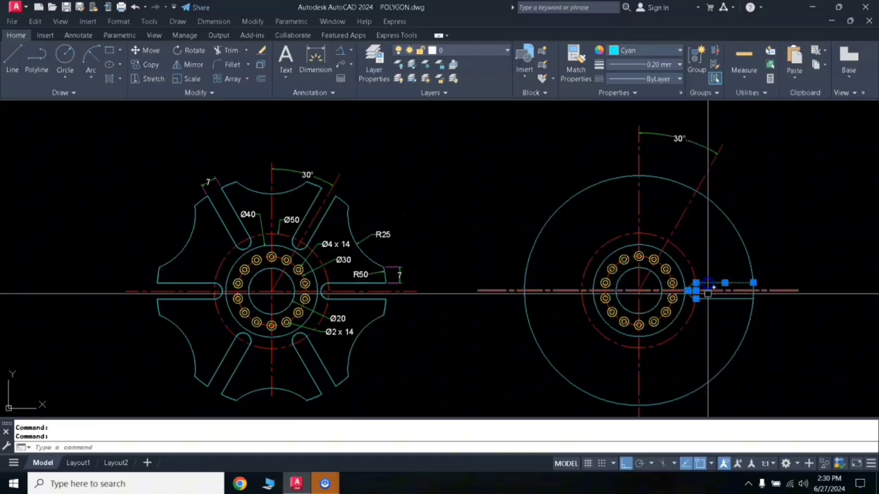
click(708, 297)
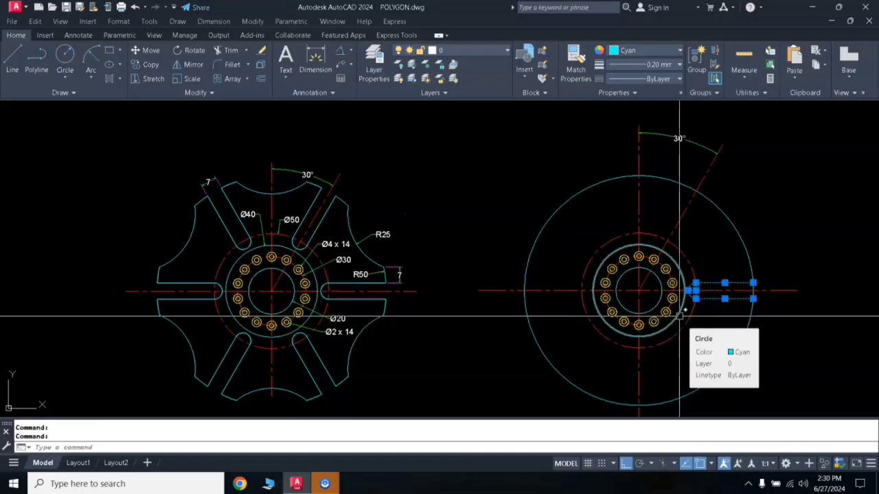
text(ro)
key(Return)
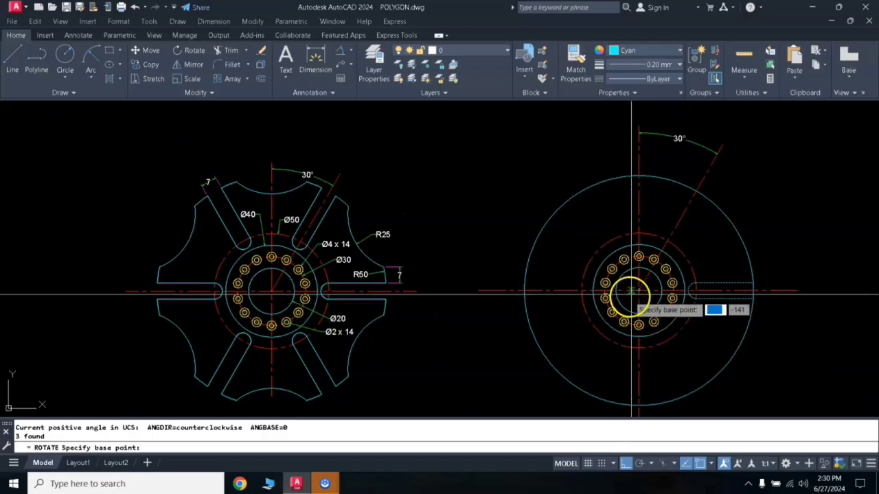
click(638, 291)
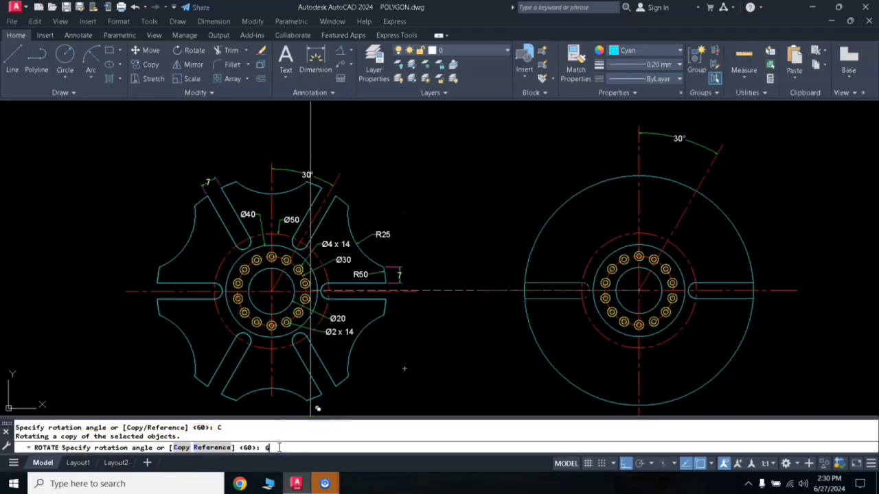
key(Return)
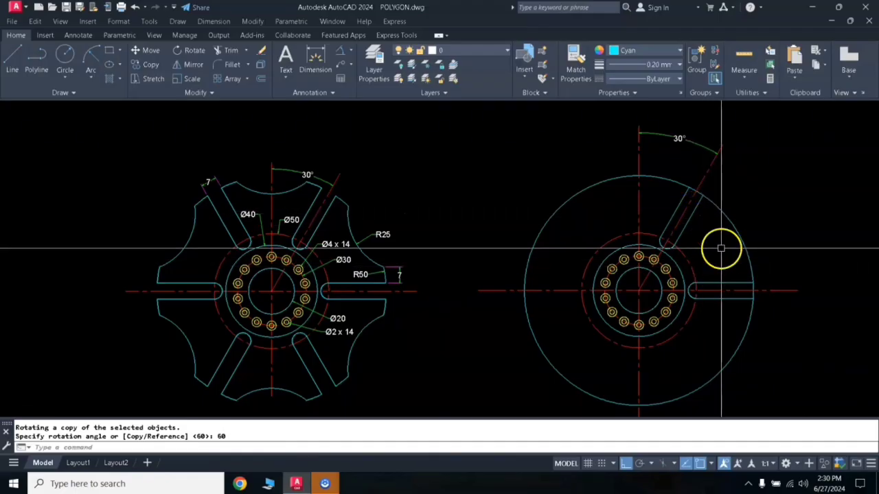
Trim the outer circle's segments across the open ends of the inclined slot and the horizontal slot
scroll(721, 249, up, 2)
mouse_move(724, 236)
middle_down()
mouse_move(624, 236)
mouse_move(616, 227)
middle_up()
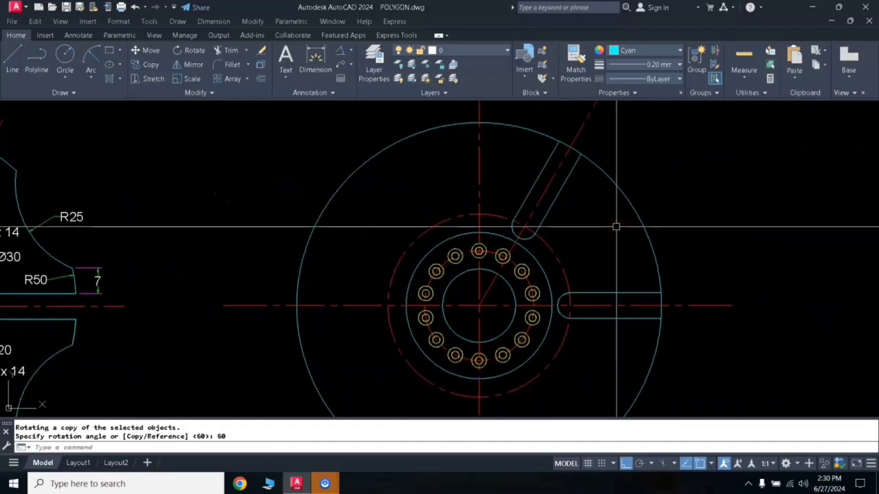
text(tr)
key(Return)
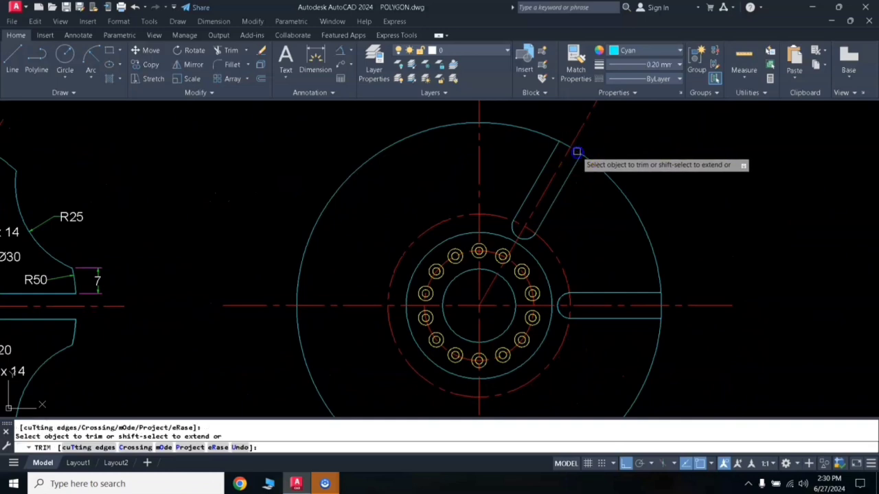
click(560, 143)
click(663, 301)
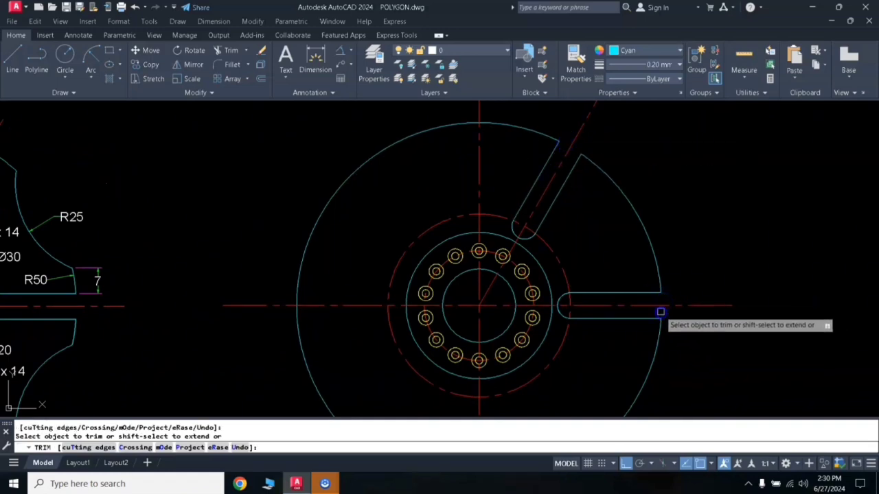
click(702, 266)
key(Escape)
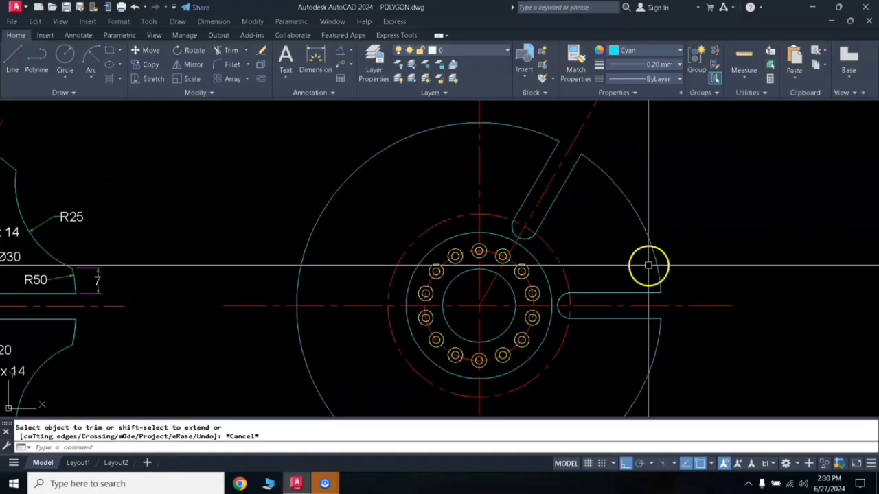
Offset the horizontal slot's upper edge and the inclined slot's facing edge by 7 into the area between the slots
scroll(647, 263, down, 3)
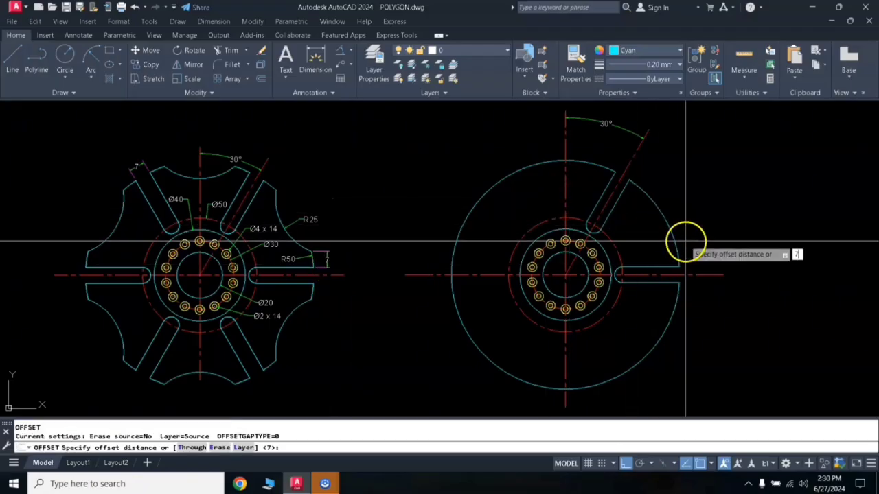
key(Return)
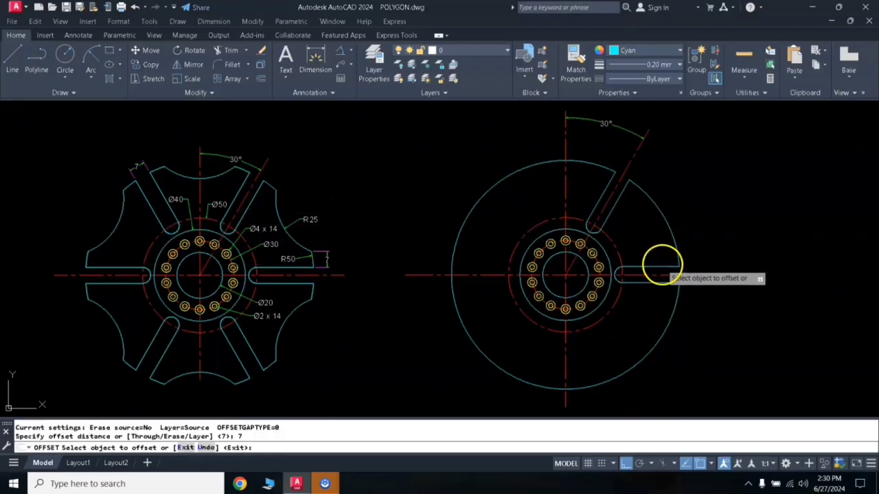
click(662, 266)
click(618, 205)
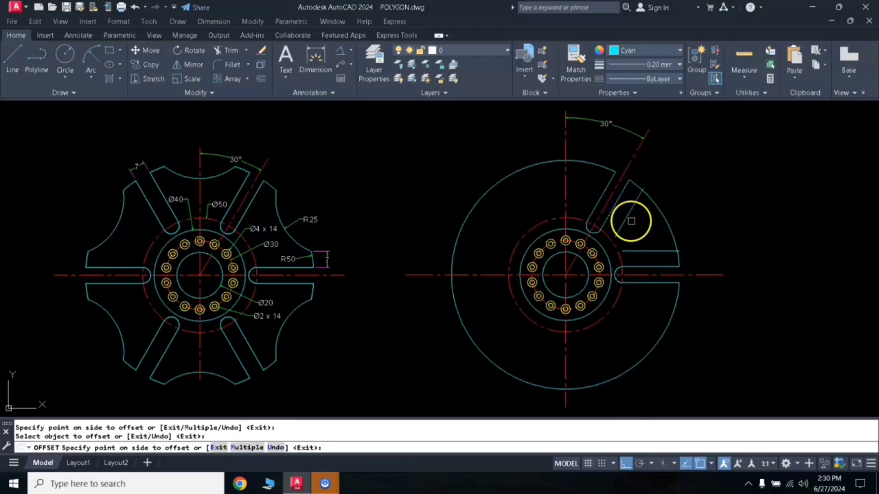
click(631, 230)
key(Return)
Erase the surplus line in the area between the two slots
click(629, 234)
text(e)
key(Return)
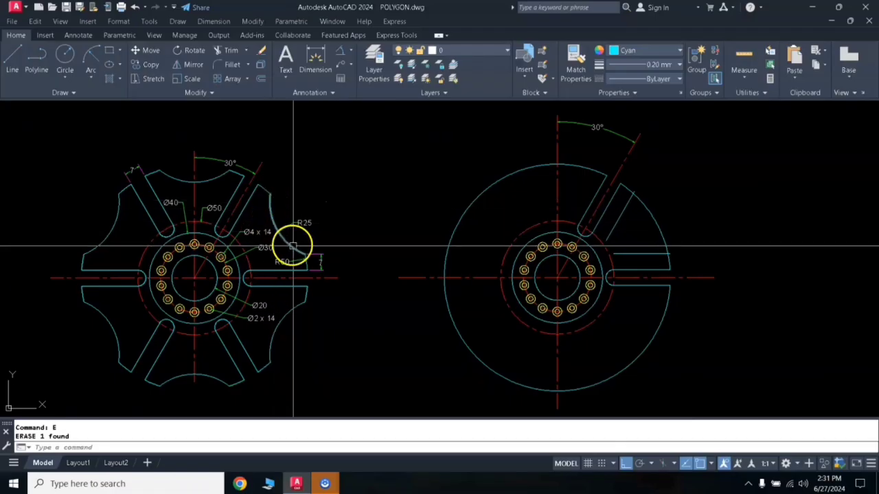
Draw a start-end-radius arc of radius 25 between the points where the two offset lines meet the outer circle
click(91, 56)
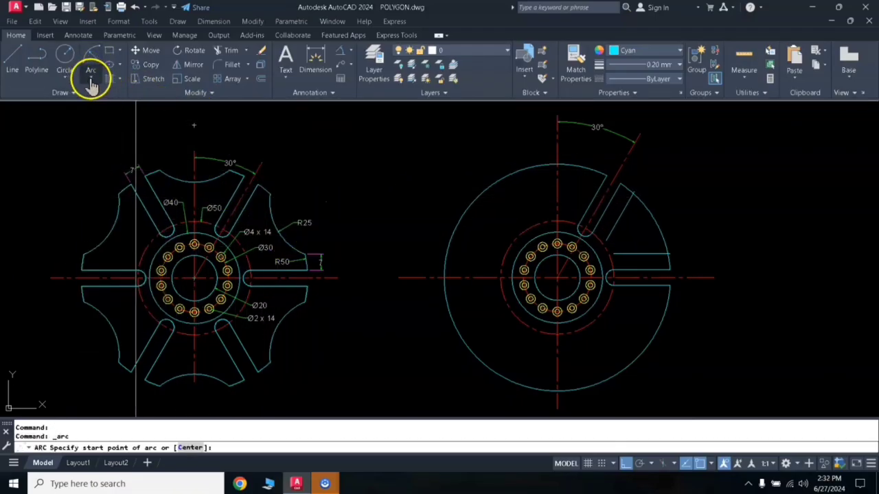
click(91, 80)
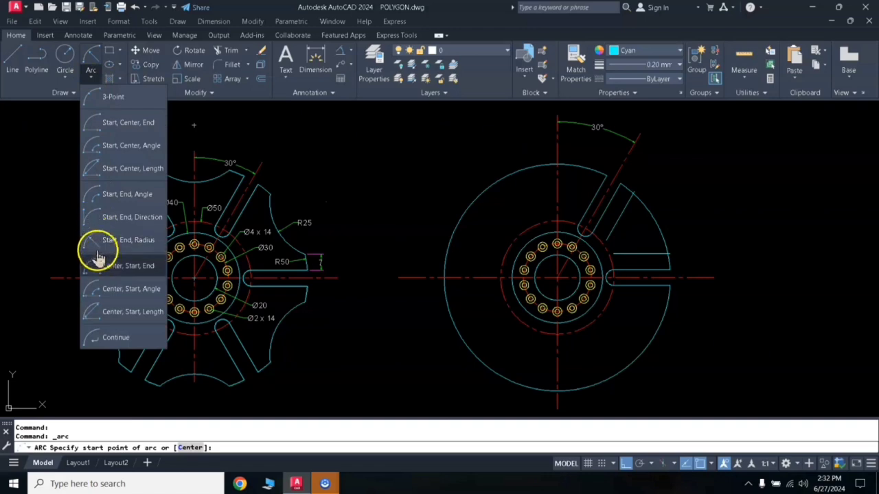
click(140, 247)
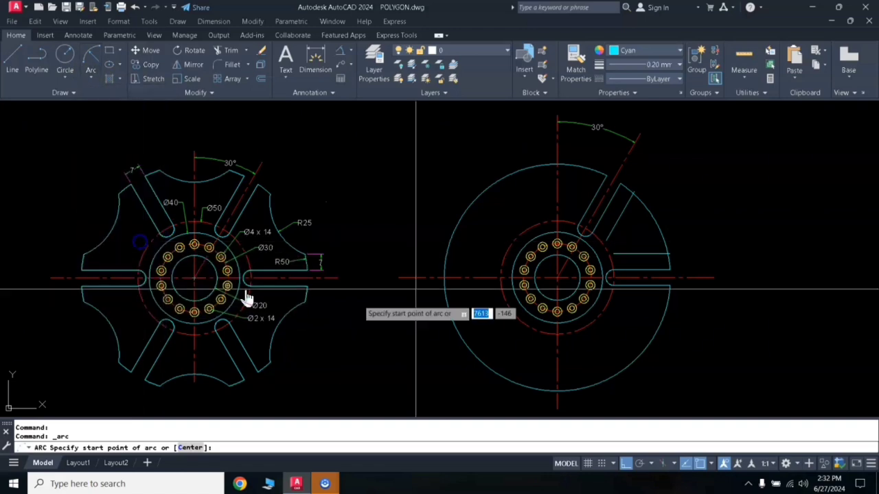
click(633, 196)
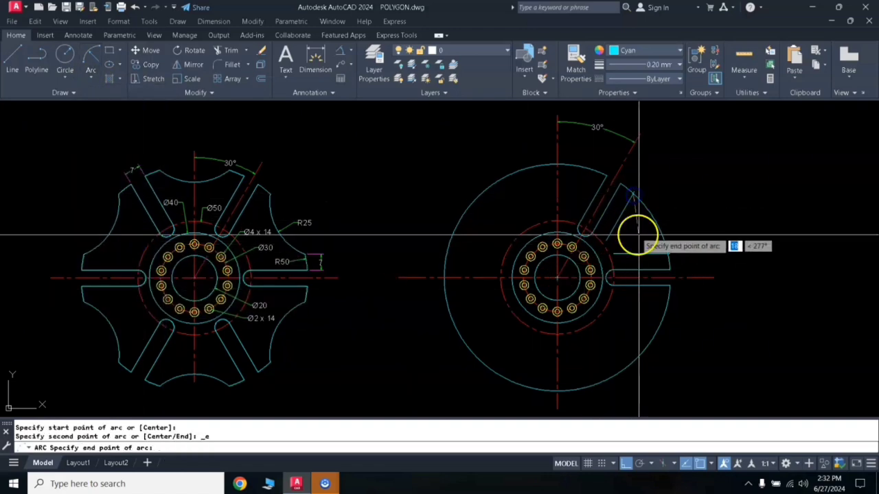
click(666, 255)
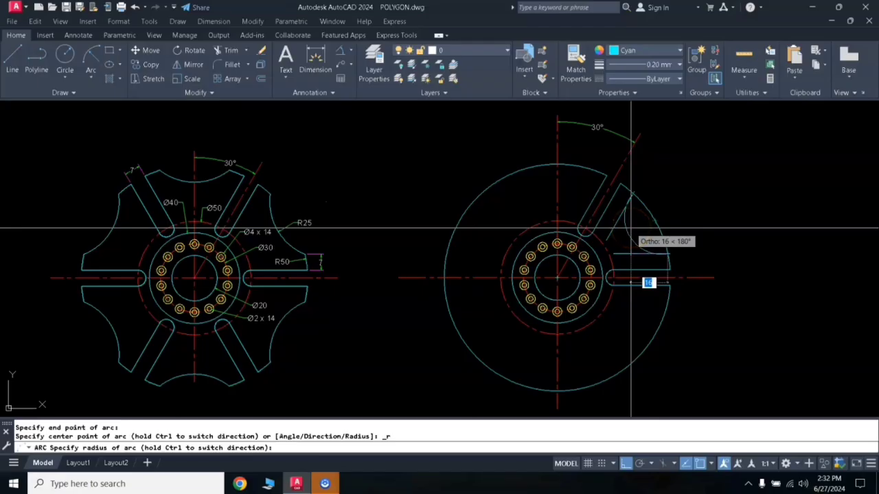
key(Return)
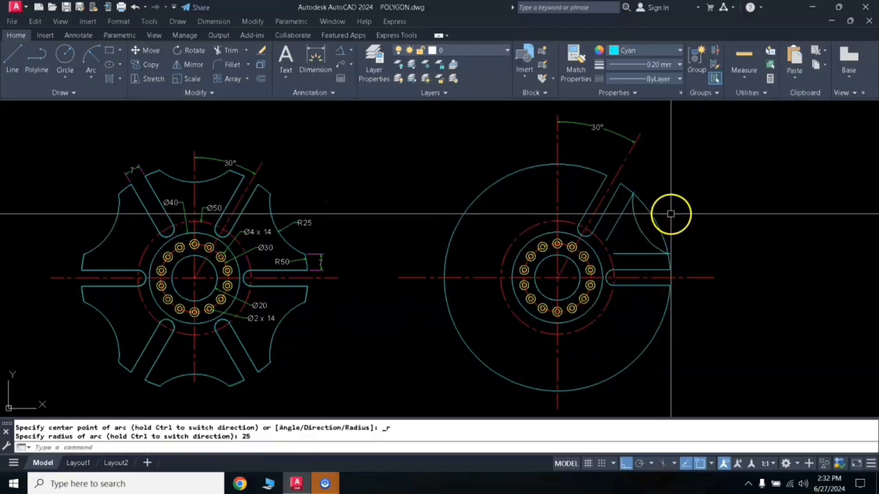
scroll(671, 223, up, 3)
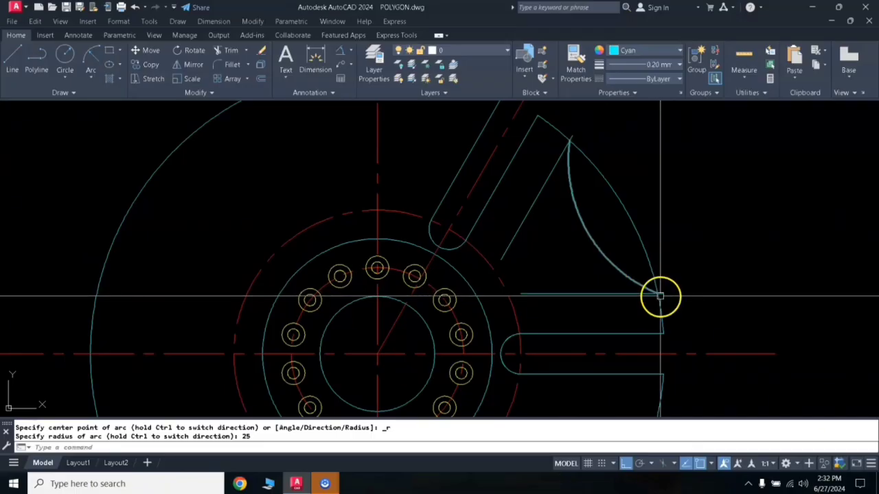
scroll(598, 248, down, 5)
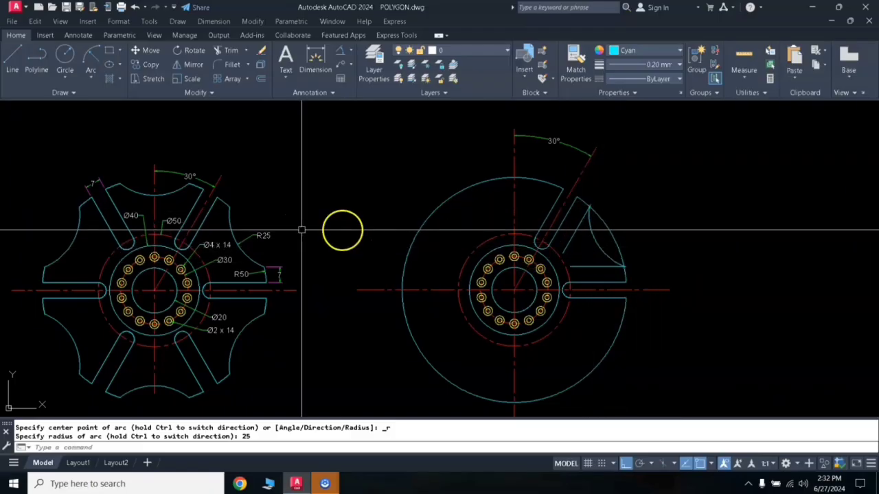
Erase the two offset construction lines between the inclined slot and the horizontal slot
scroll(628, 226, up, 2)
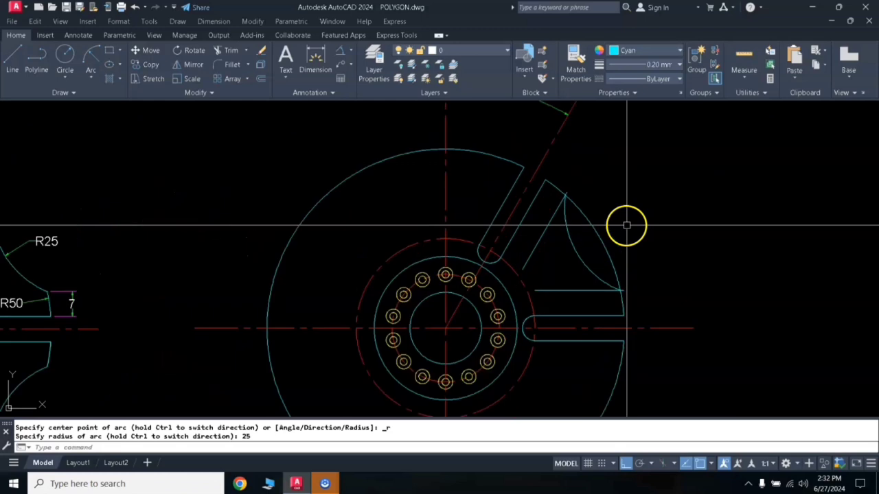
click(541, 247)
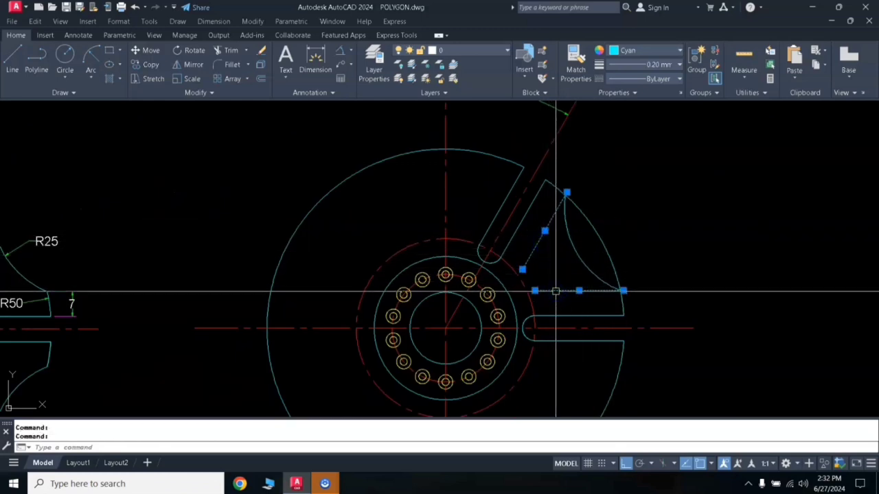
text(E)
key(Return)
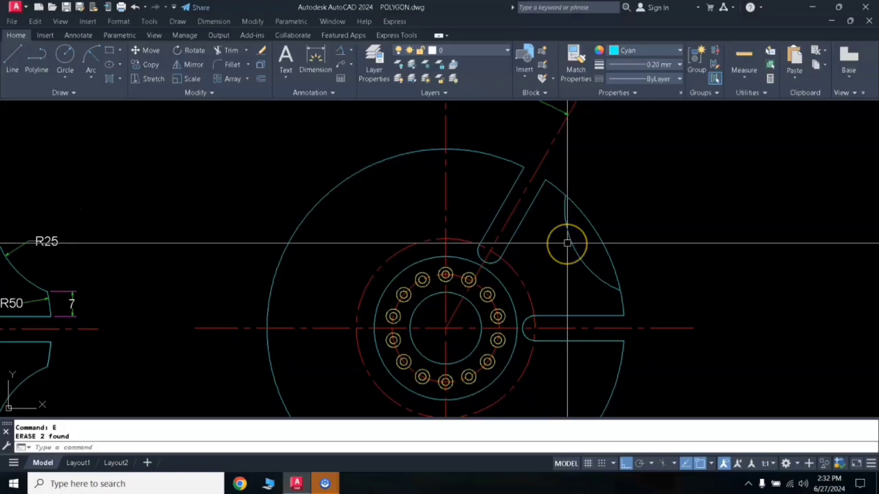
Trim the outer circle's segment across the opening of the R25 scallop arc
text(tr)
key(Return)
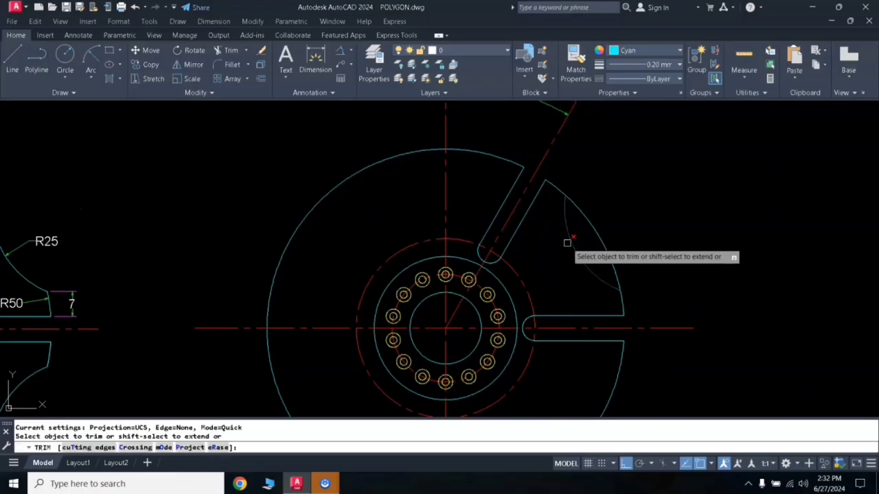
click(595, 228)
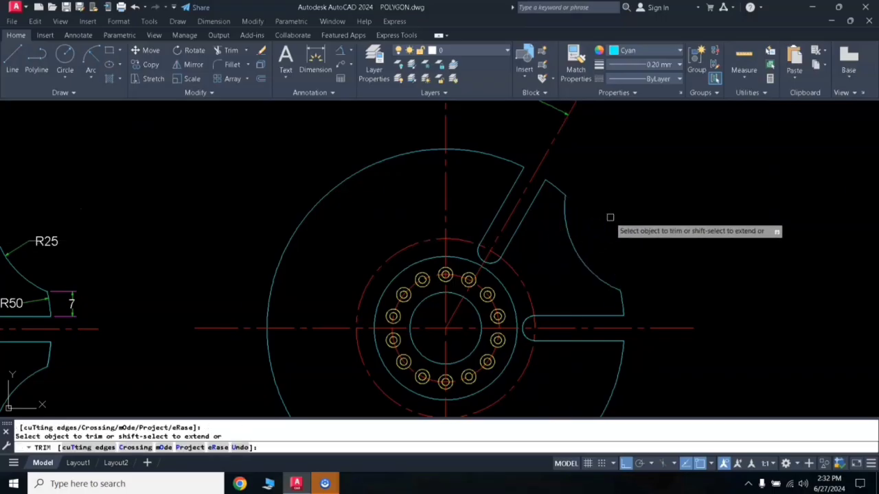
key(Escape)
scroll(610, 216, down, 5)
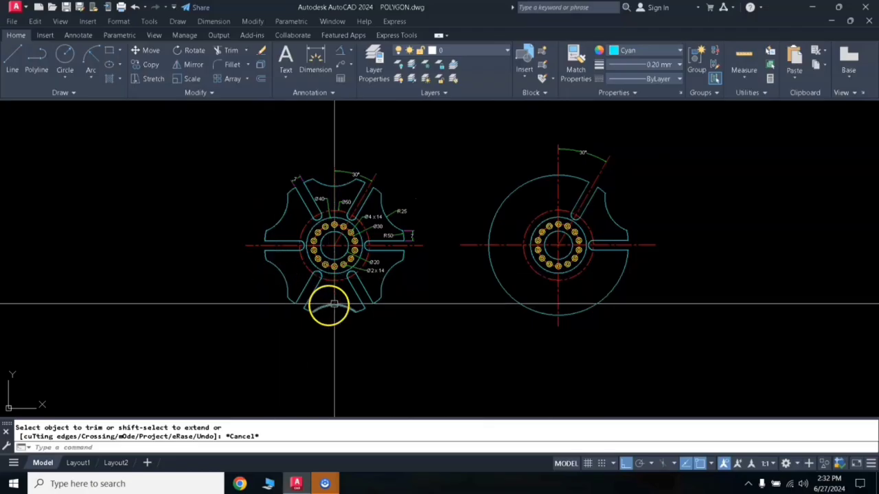
Create a polar array of both slots, the scallop arc and the two short rim arcs about the wheel's centre, with 6 items over 360°
scroll(617, 250, up, 2)
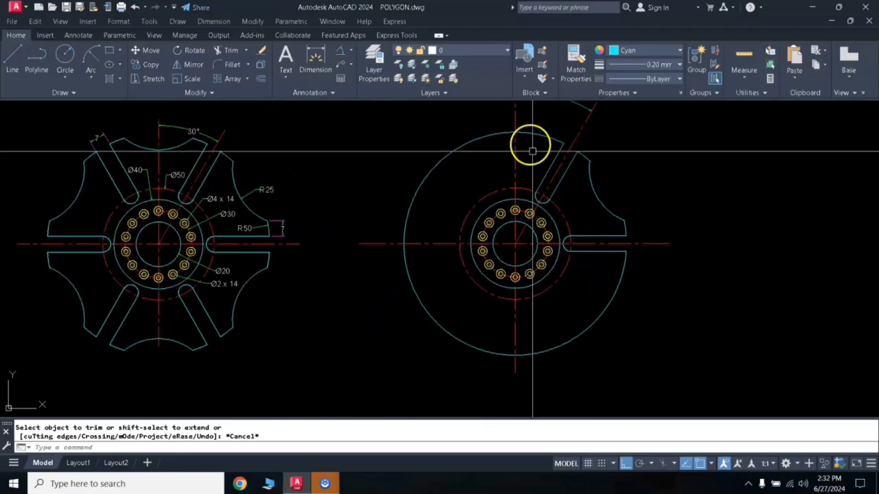
click(529, 118)
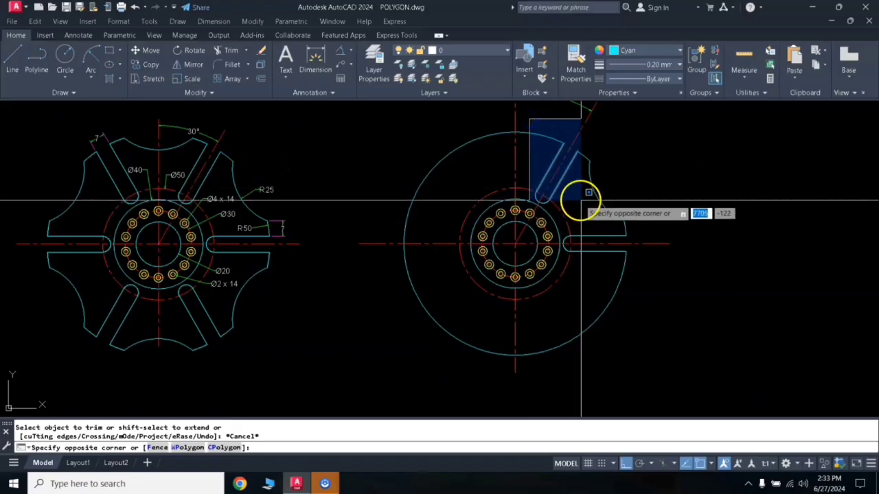
click(585, 206)
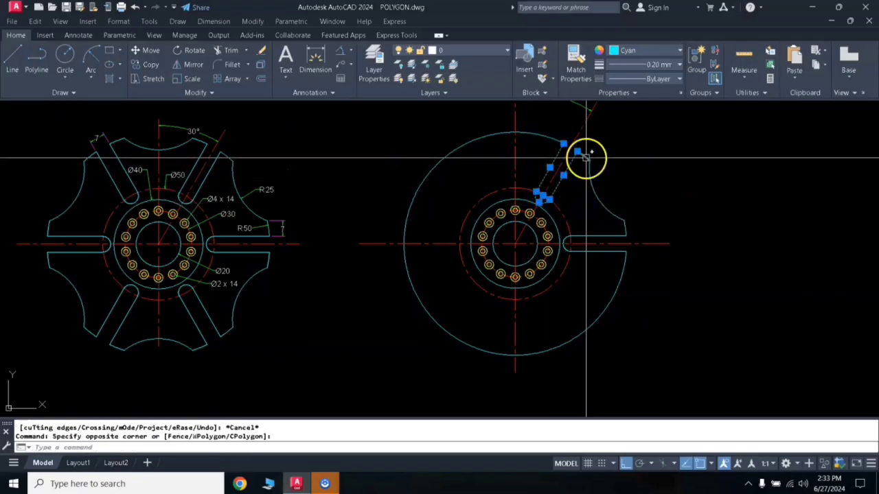
mouse_move(584, 156)
click(594, 192)
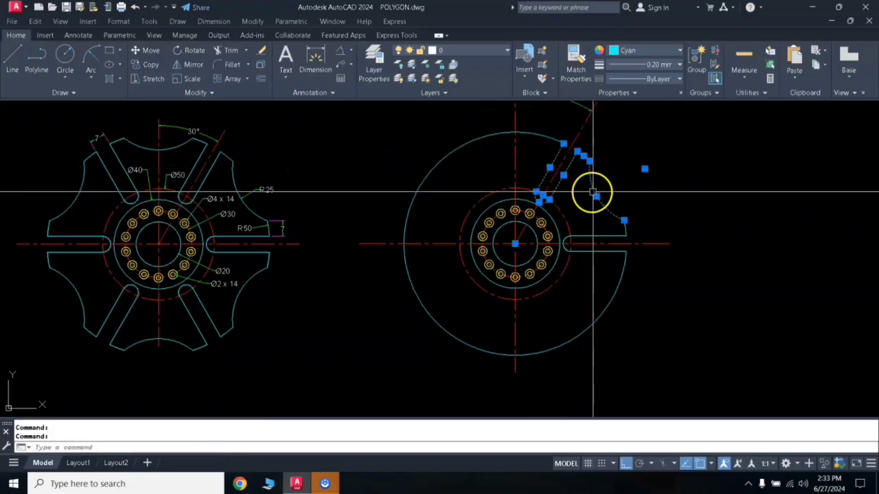
click(591, 227)
click(626, 243)
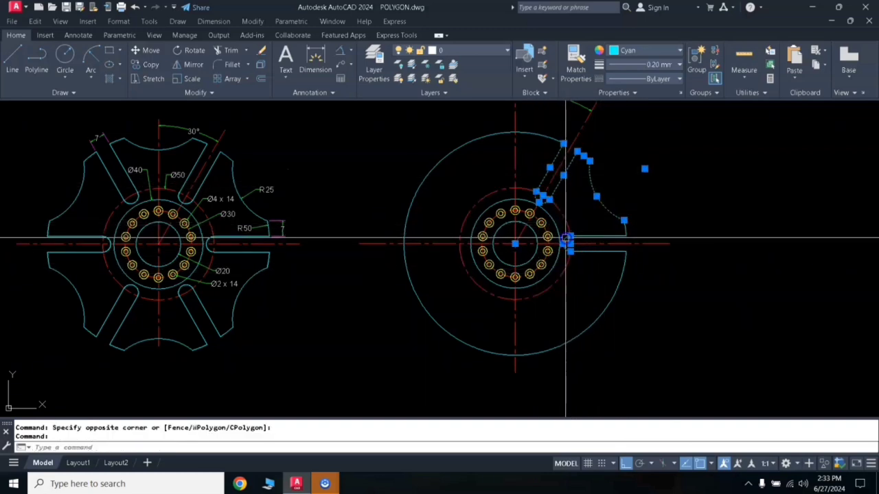
click(584, 237)
click(587, 251)
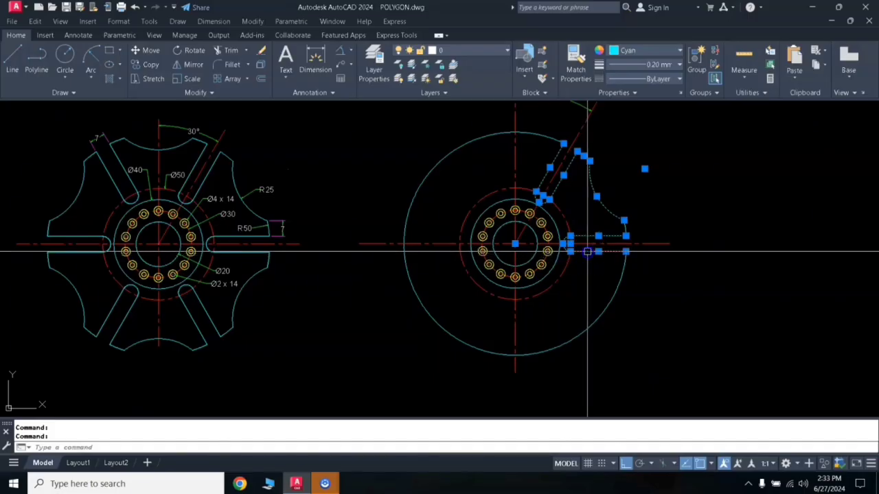
click(612, 132)
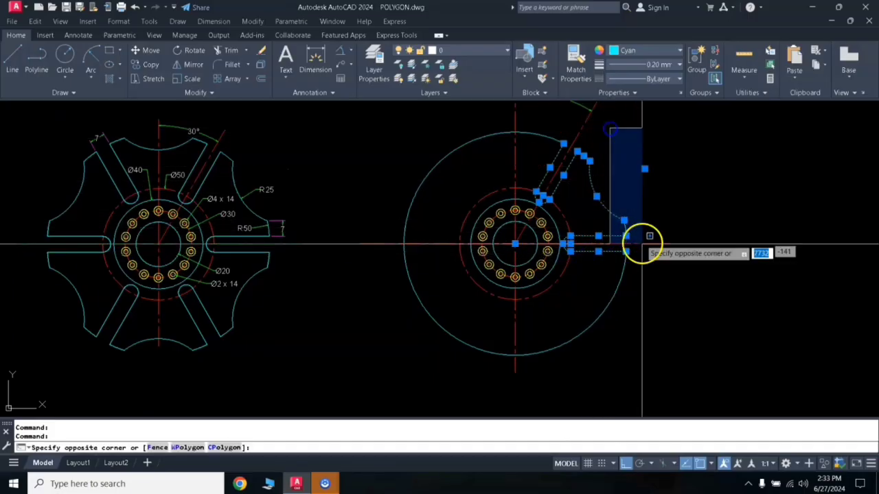
click(648, 269)
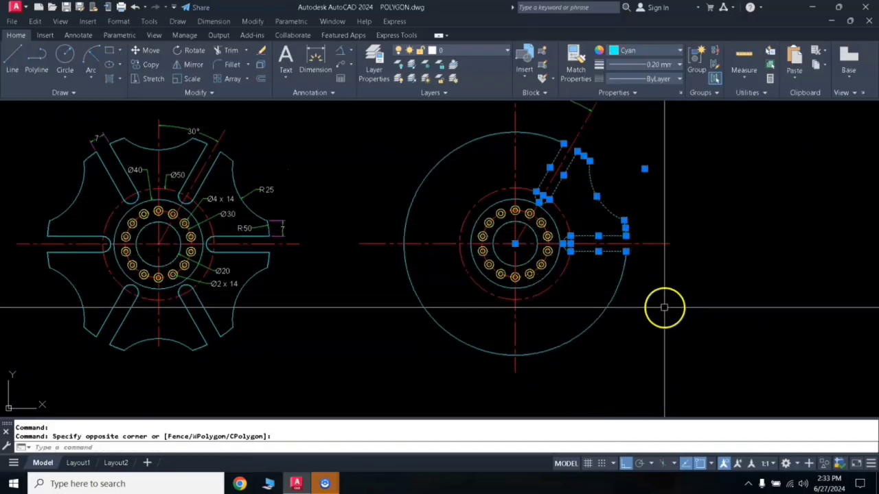
text(AR)
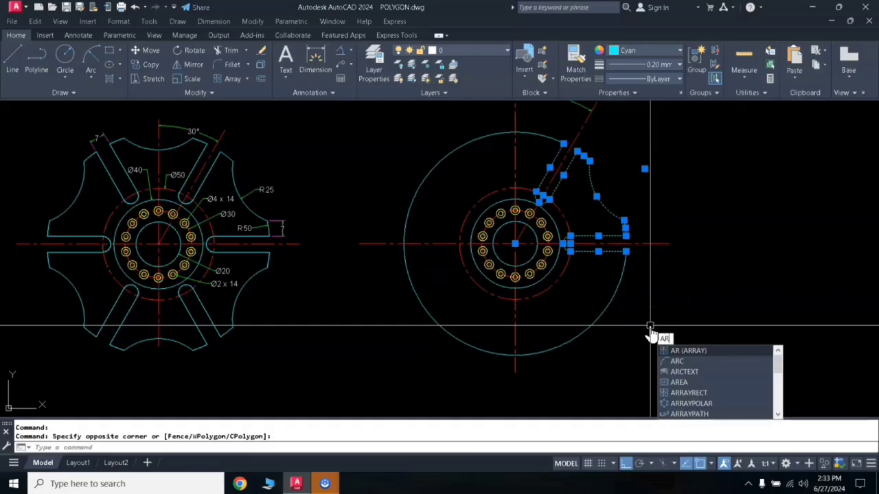
key(Return)
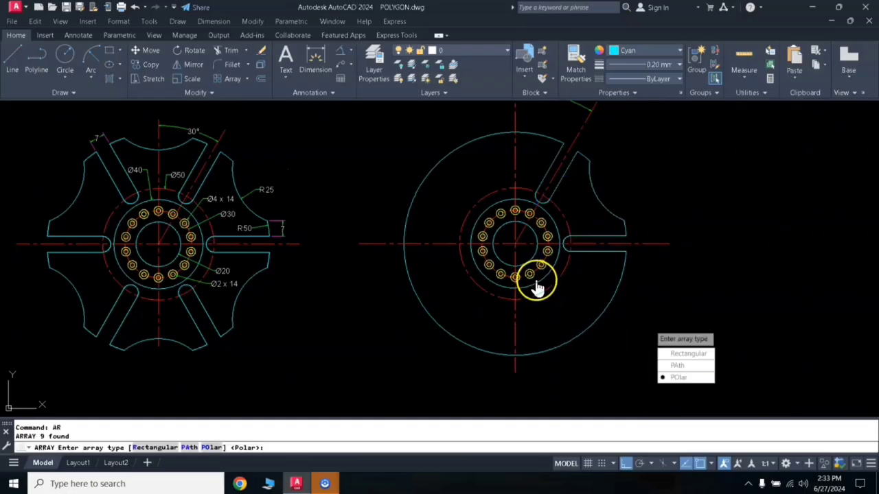
click(682, 379)
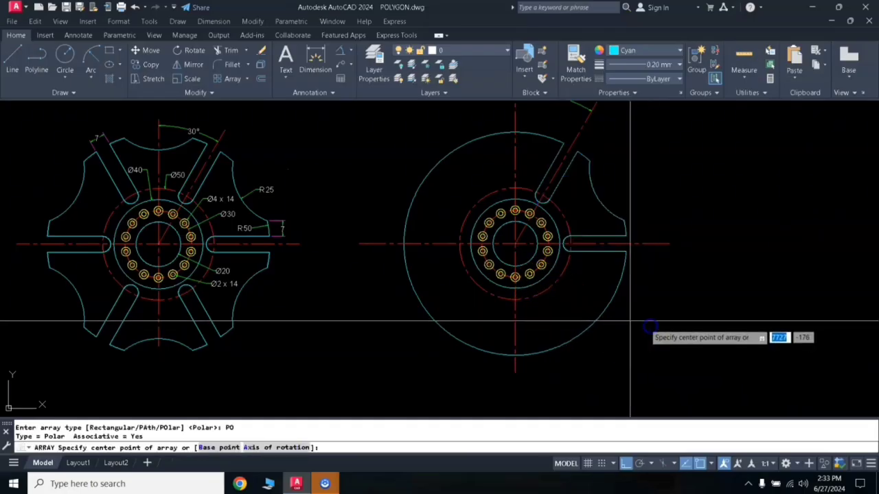
click(515, 243)
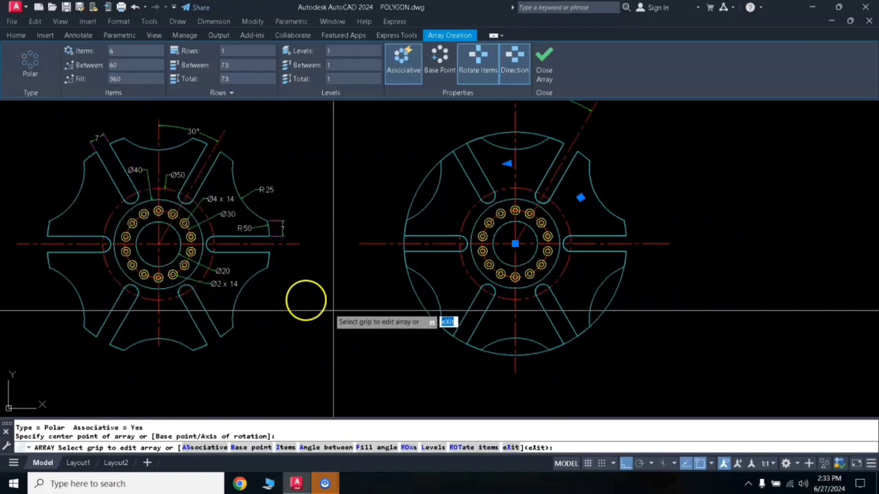
key(Return)
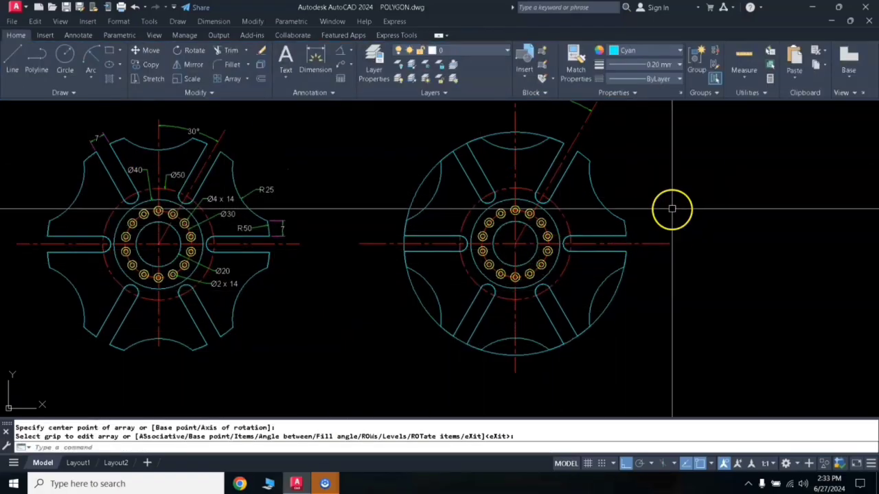
Trim the remaining outer circle segments across the open slot ends and scallops all around the wheel
text(tr)
key(Return)
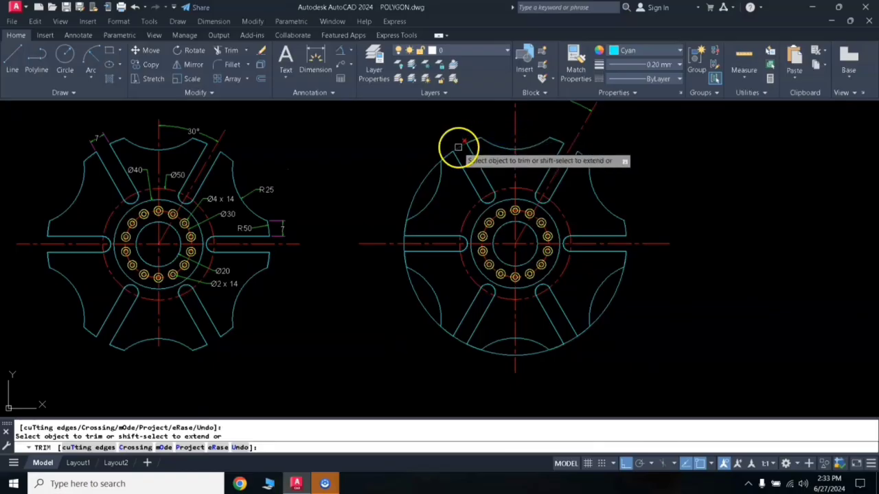
click(423, 180)
click(394, 248)
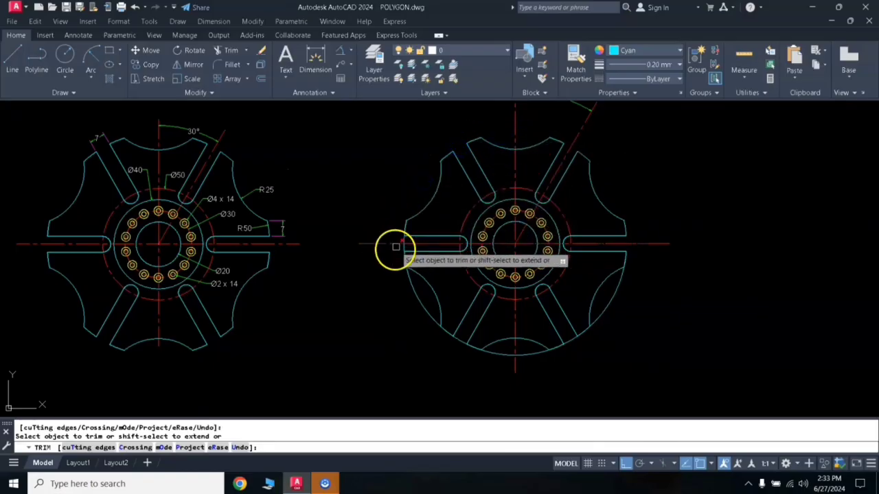
scroll(404, 249, up, 4)
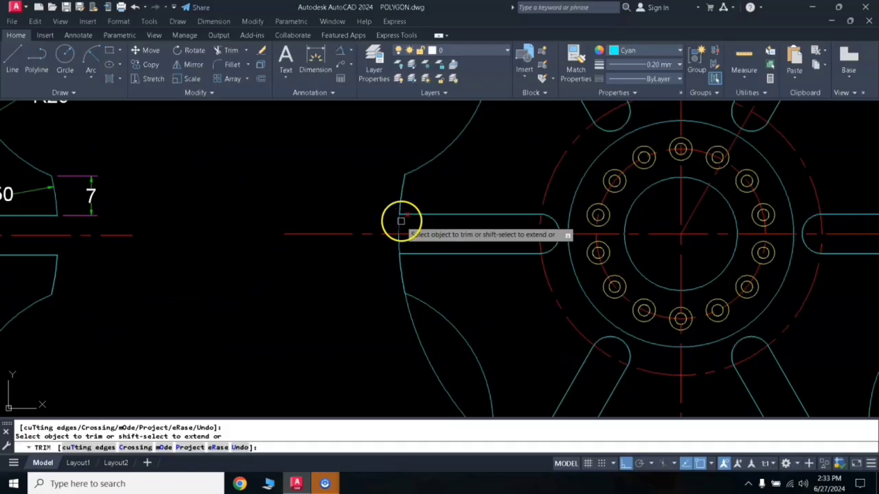
scroll(396, 243, down, 4)
click(406, 317)
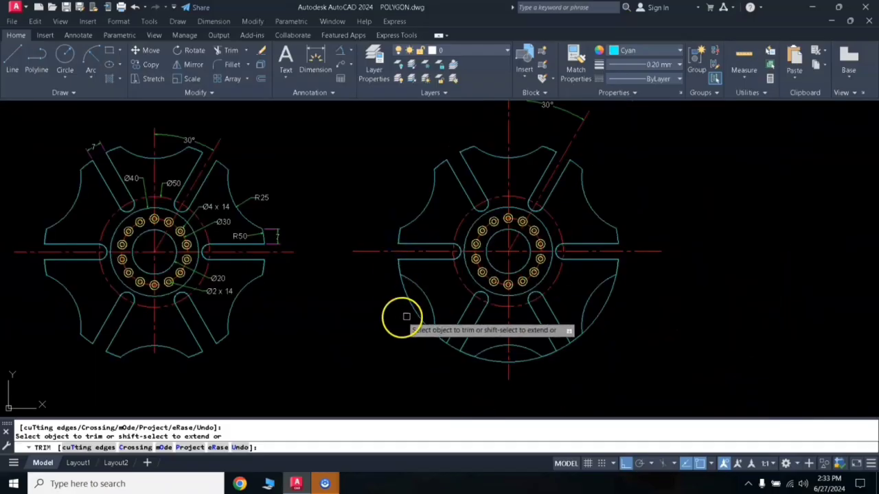
click(454, 354)
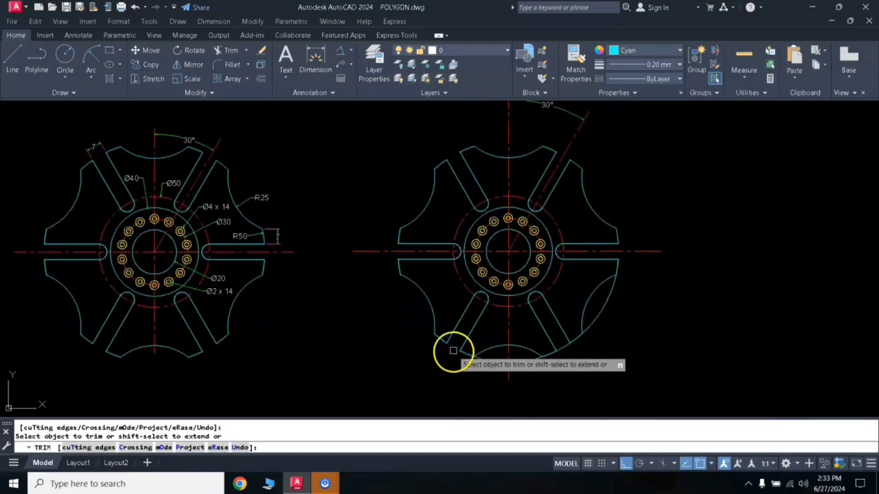
click(487, 360)
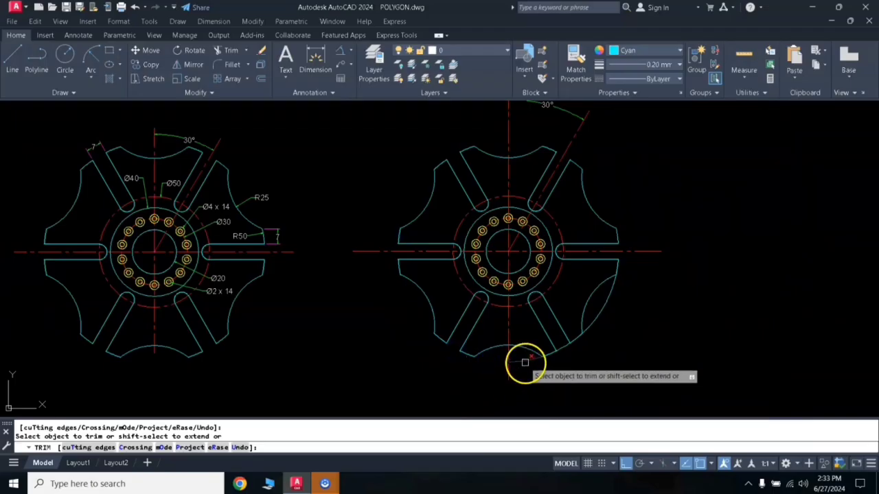
click(563, 355)
click(597, 338)
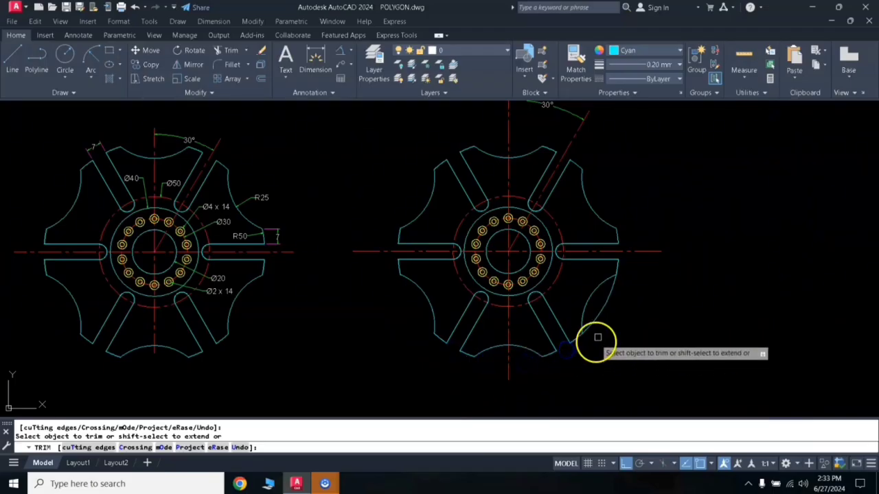
click(601, 312)
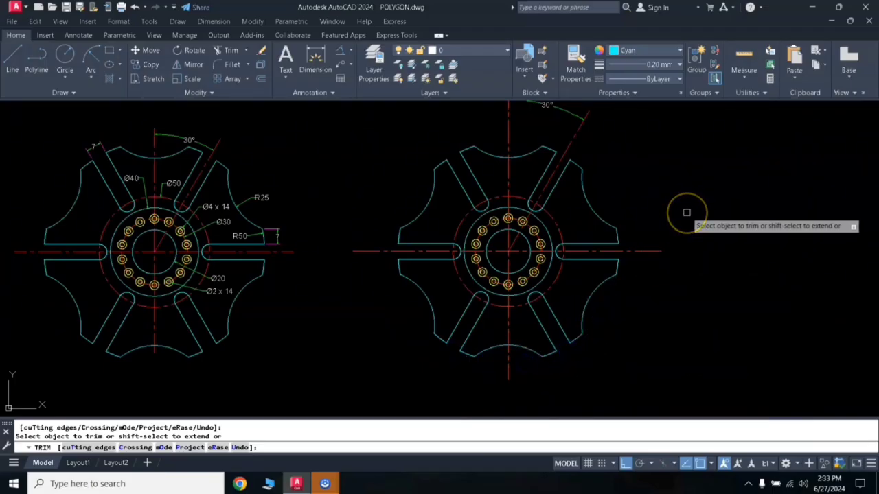
Add a vertical linear dimension to the short rim arc just above the horizontal slot on the new wheel's right side
key(Escape)
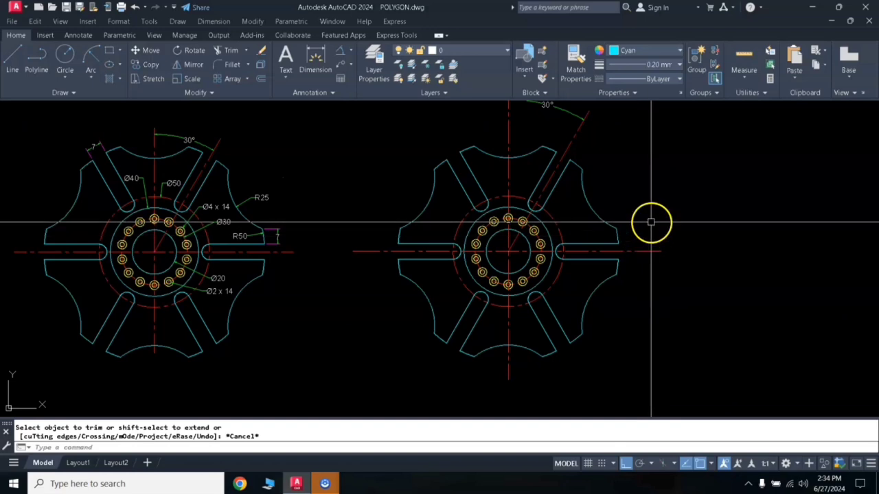
middle_drag(641, 213, 663, 233)
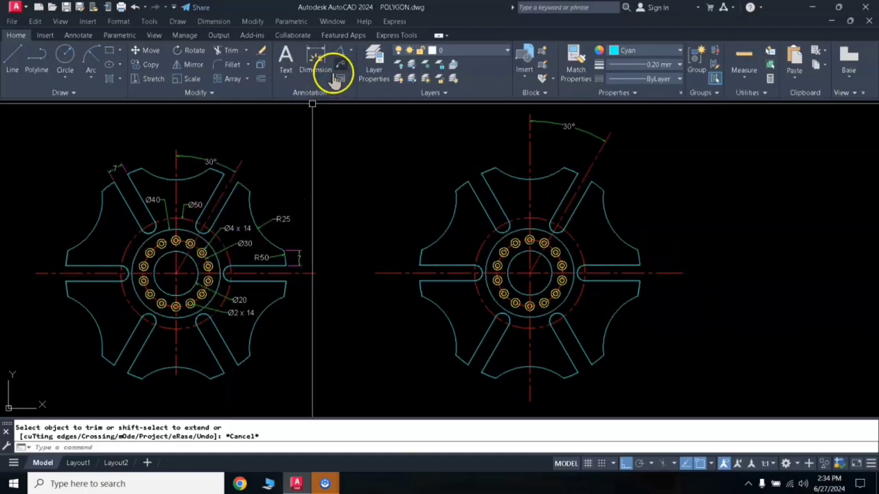
click(352, 55)
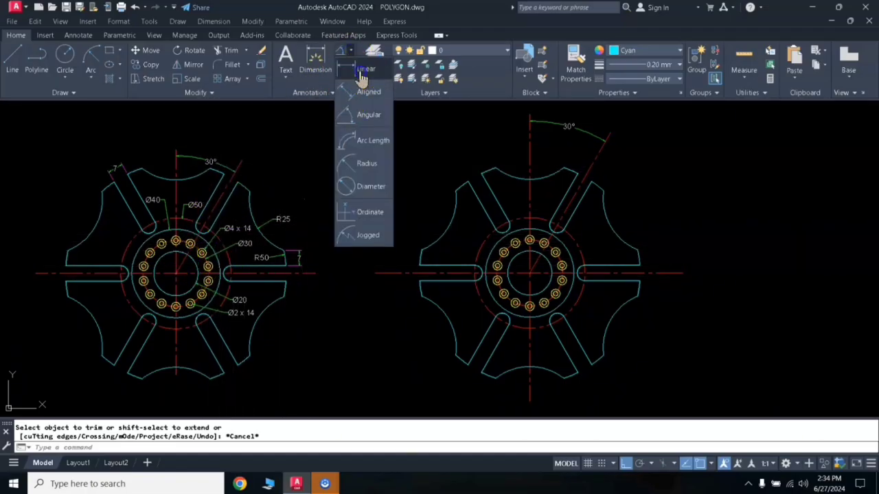
click(362, 71)
click(639, 260)
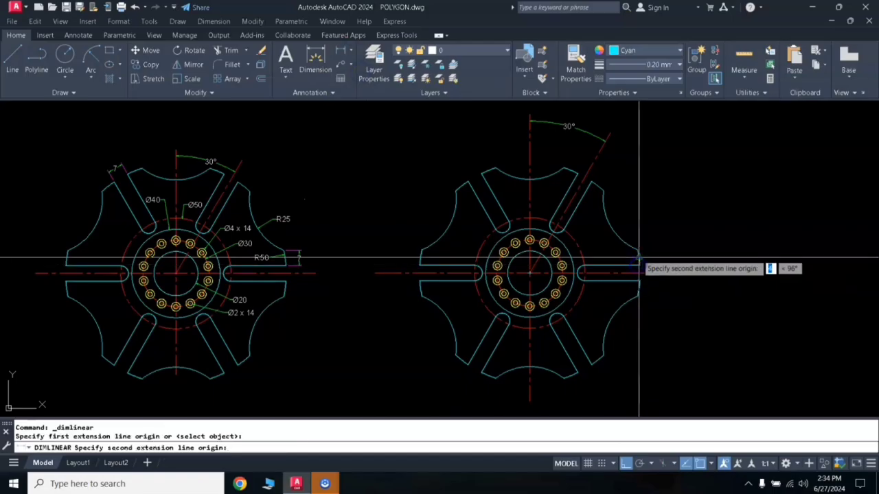
click(637, 252)
click(651, 252)
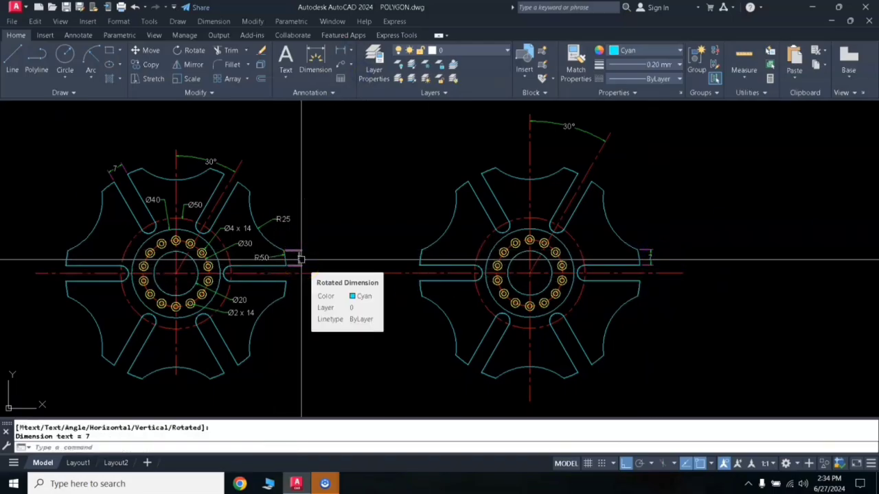
Add an aligned dimension across the open end of the new wheel's upper-left slot
click(351, 53)
click(368, 91)
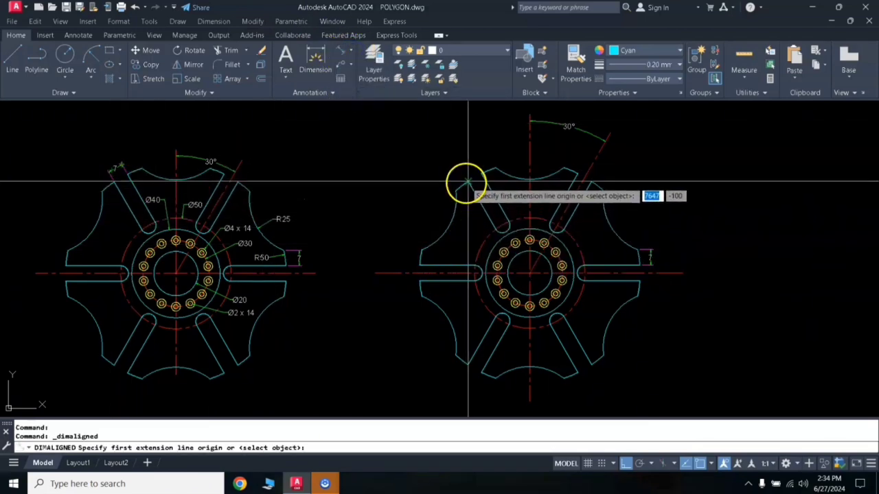
click(464, 181)
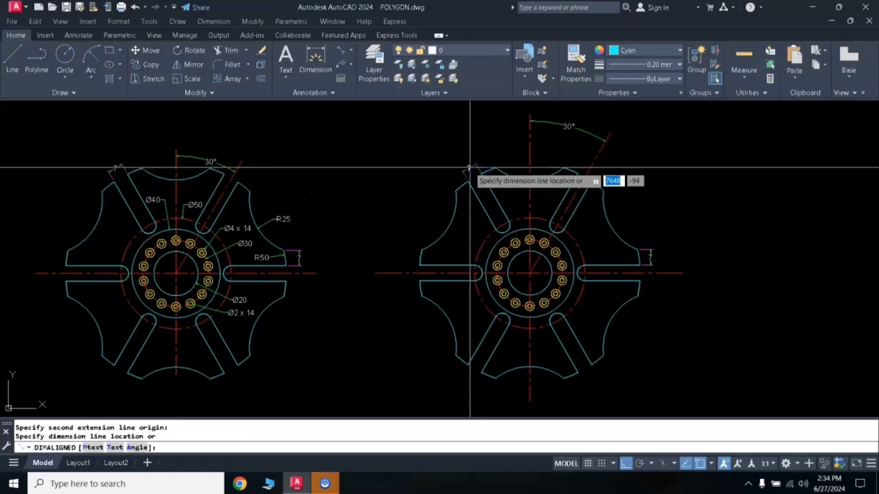
click(471, 165)
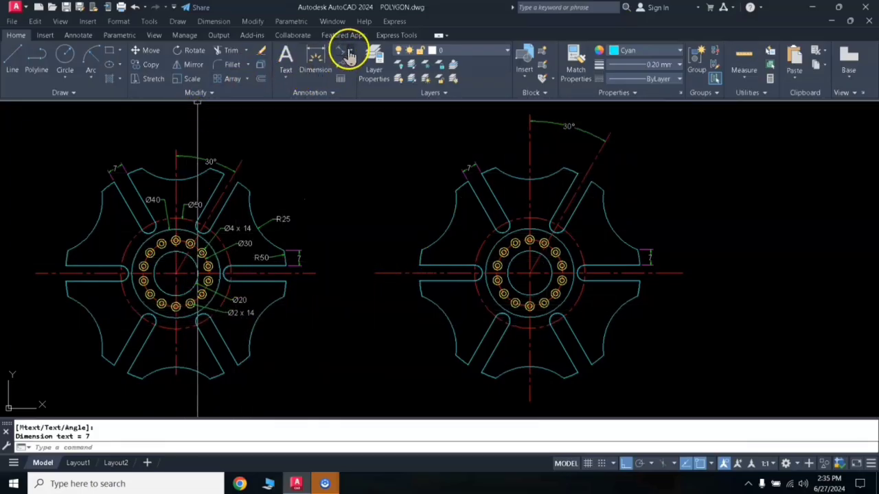
Add diameter dimensions to the dashed slot-centre circle and the solid hub circle, placing both texts above the hub
click(350, 54)
click(358, 188)
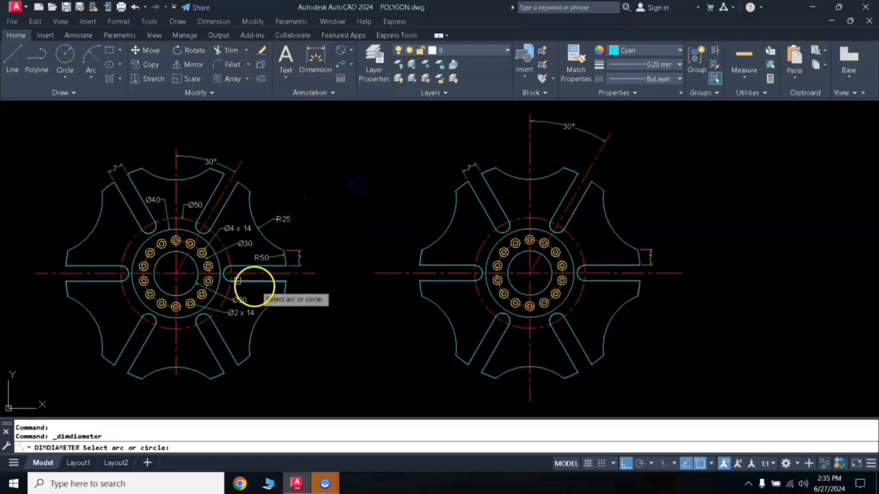
click(538, 218)
click(542, 199)
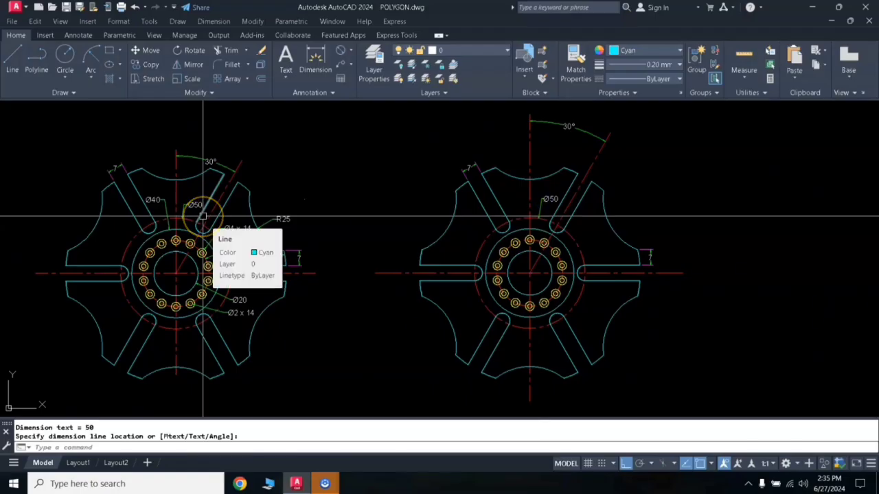
key(Return)
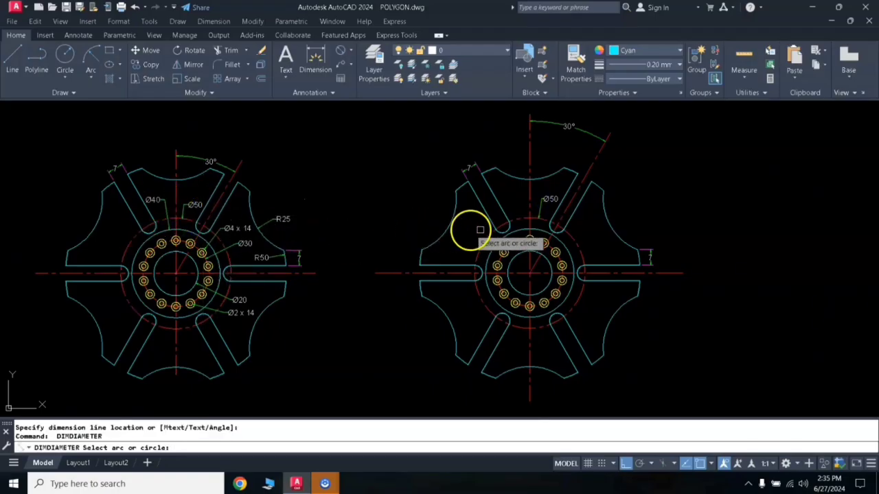
click(508, 230)
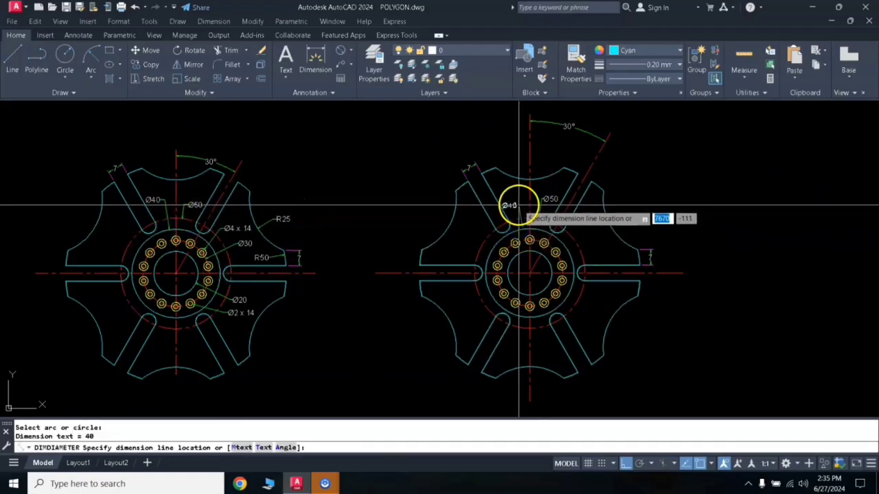
click(517, 204)
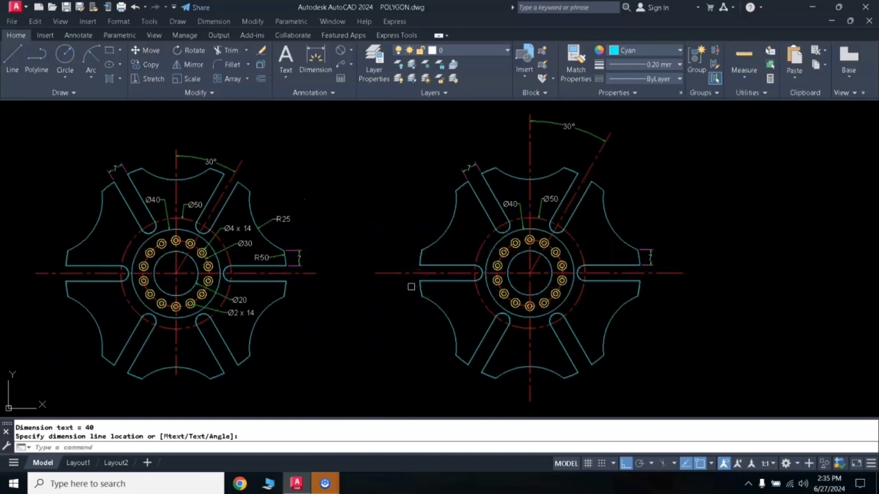
Try a diameter dimension on the short rim arc above the right slot, and erase it
key(Return)
click(634, 258)
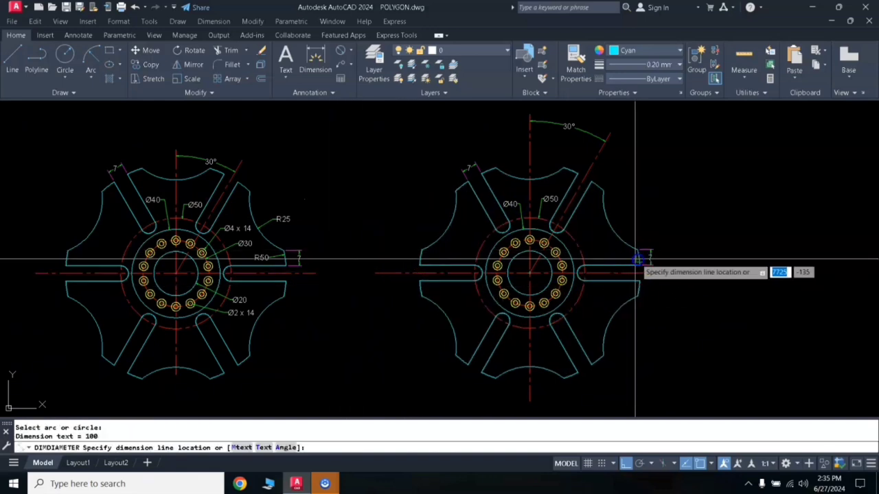
click(623, 257)
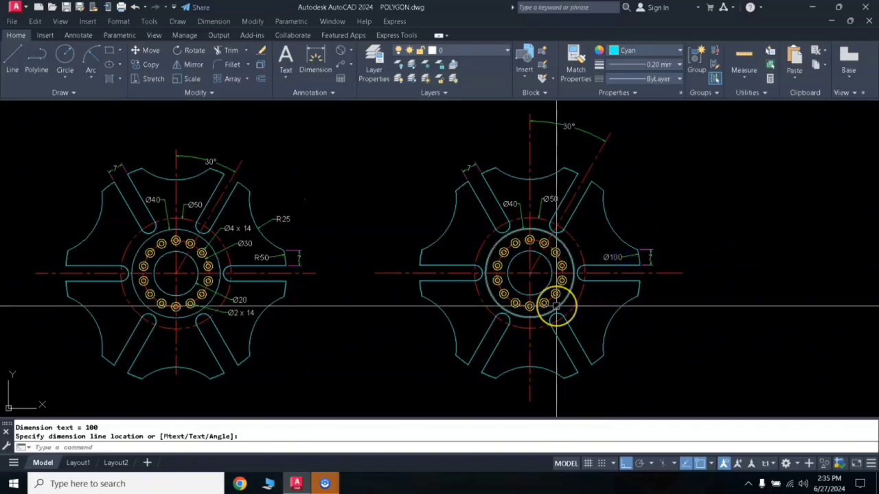
click(610, 259)
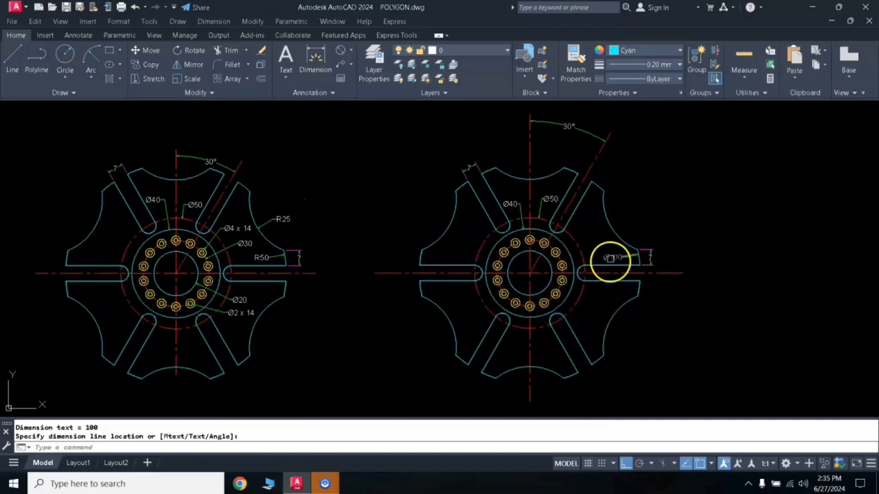
text(e)
key(Return)
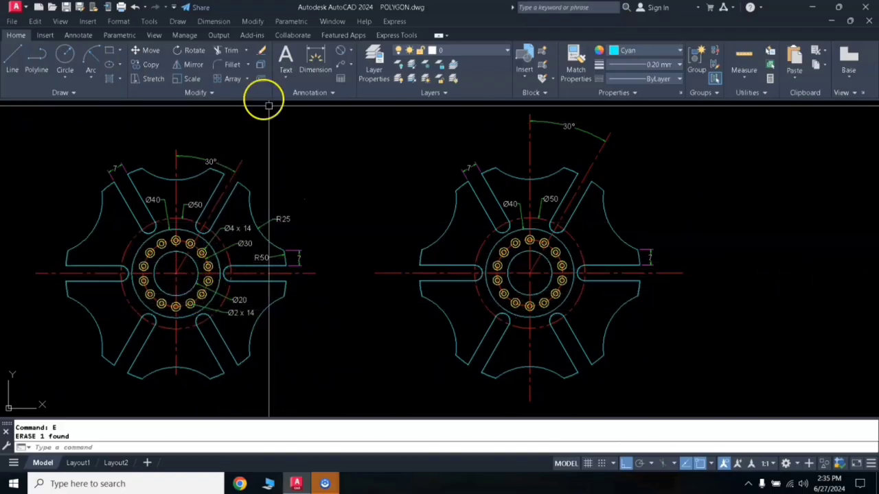
Add a diameter dimension to the central bore circle, with its text to the lower right of the hub
click(341, 53)
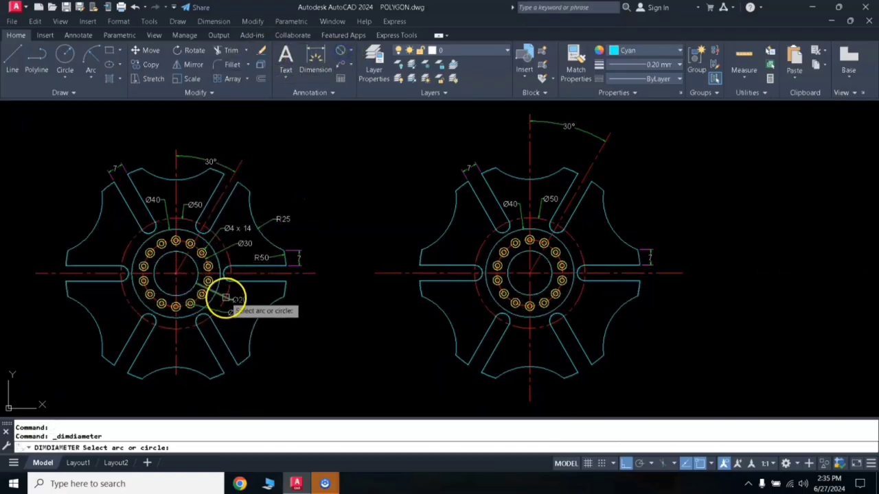
click(549, 280)
click(596, 295)
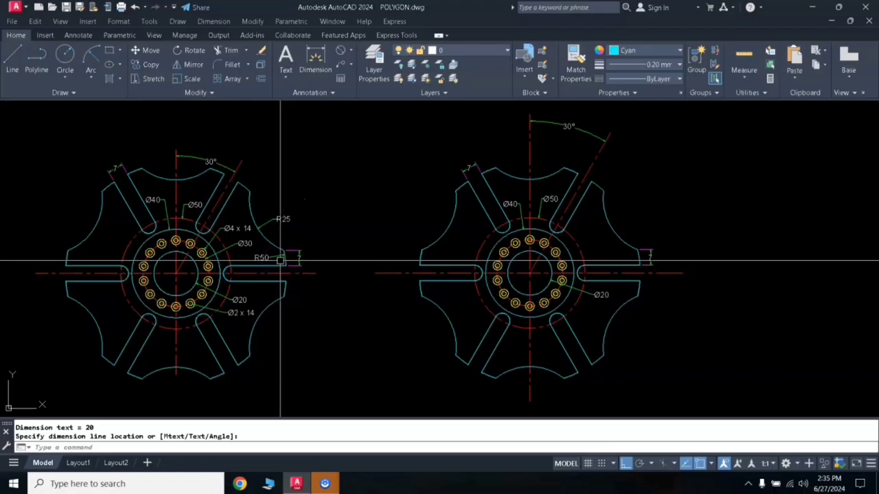
Add a radius dimension to the short rim arc above the right slot, with its text inside the wheel
click(349, 52)
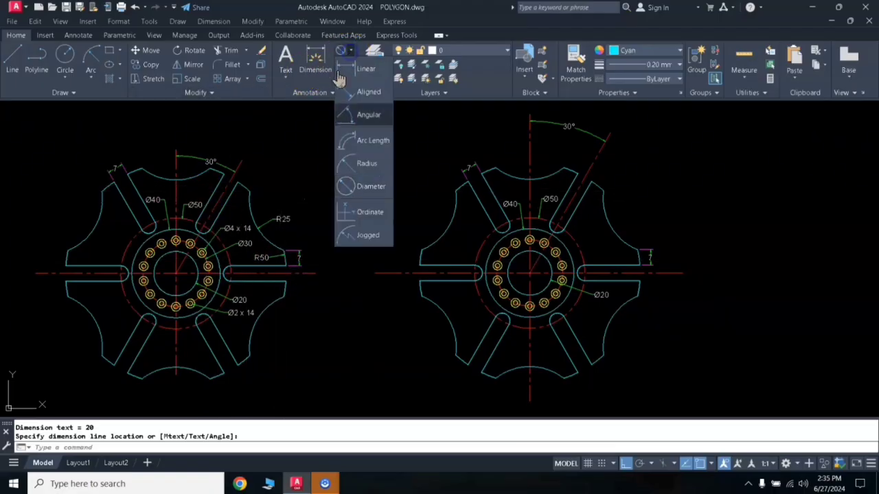
click(360, 165)
click(634, 256)
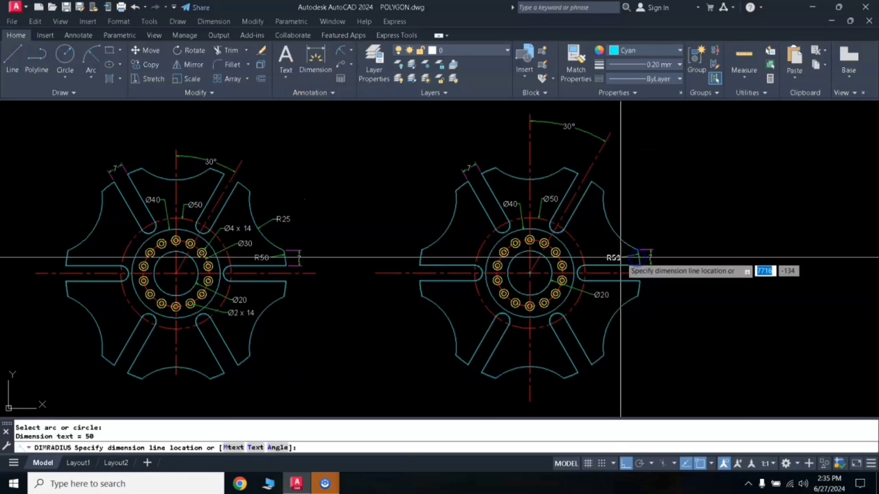
click(621, 255)
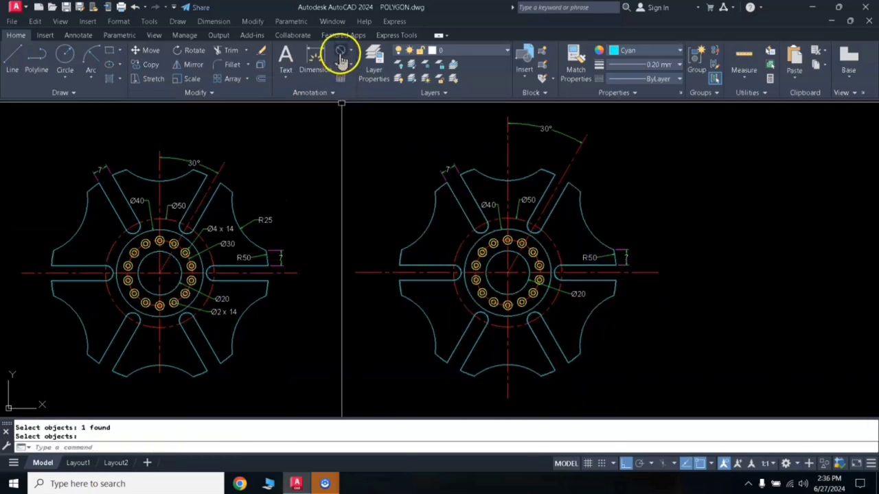
Add a diameter dimension to the dashed centre circle of the small holes, with its text to the upper right of the hub
click(340, 55)
scroll(549, 274, up, 5)
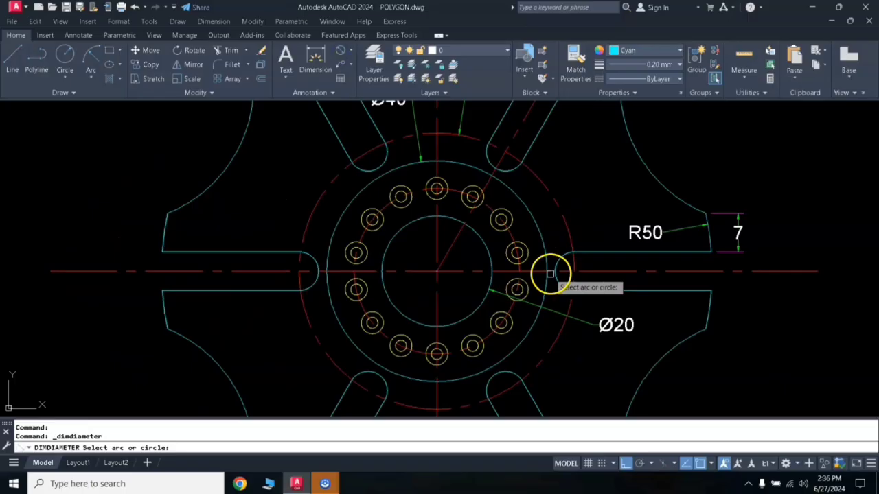
click(511, 235)
scroll(583, 210, down, 2)
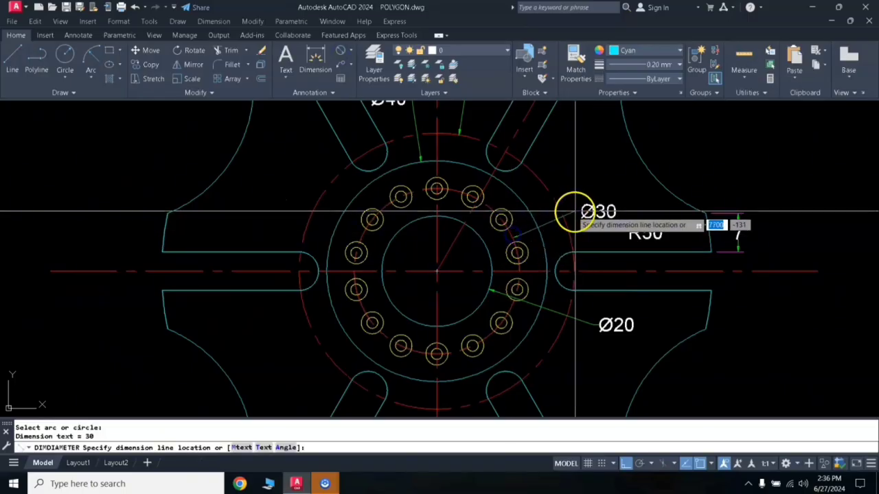
scroll(601, 202, down, 2)
middle_drag(600, 202, 688, 199)
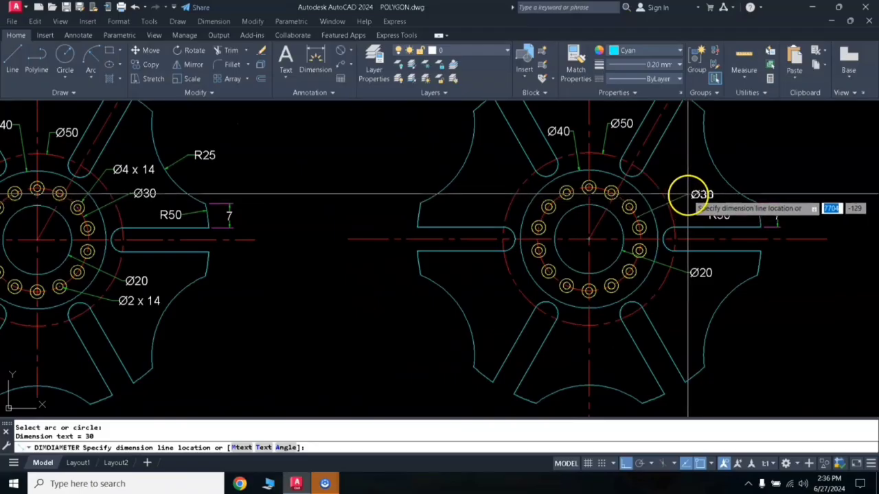
click(687, 193)
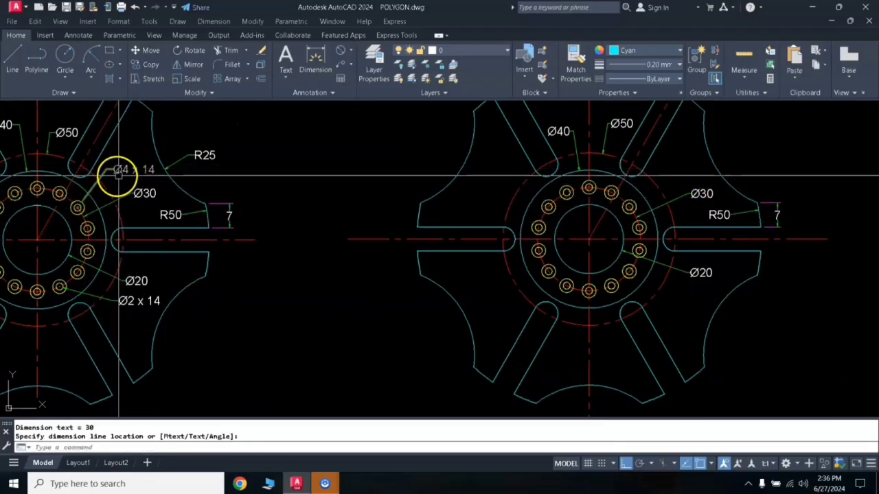
With ortho off, attach a leader to the outer circle of the upper-right small hole and annotate it Ø4 X 14
scroll(140, 177, down, 2)
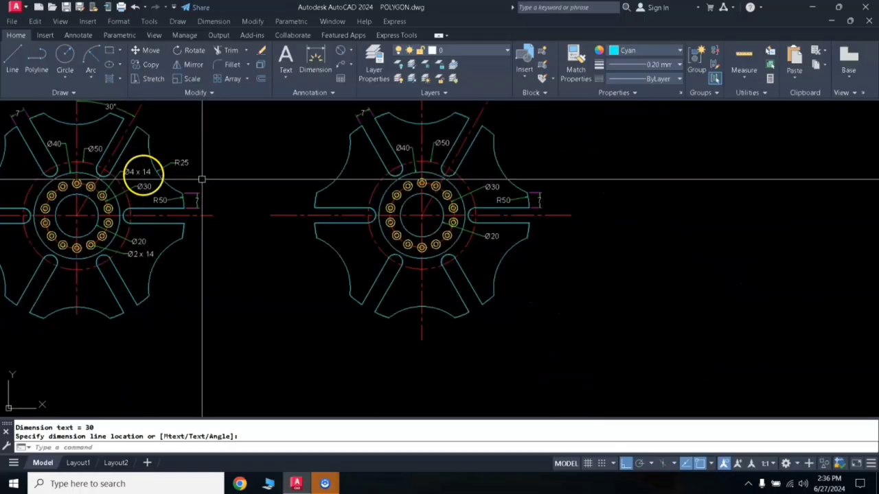
scroll(363, 186, up, 3)
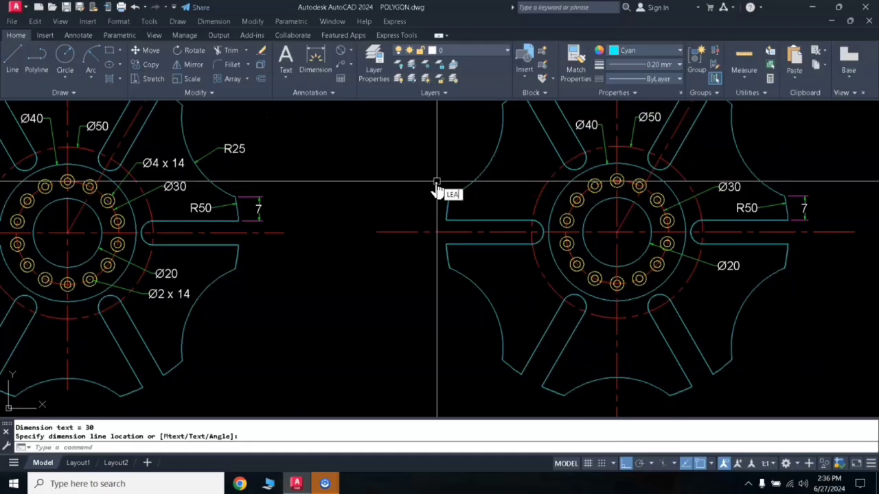
text(D)
key(Return)
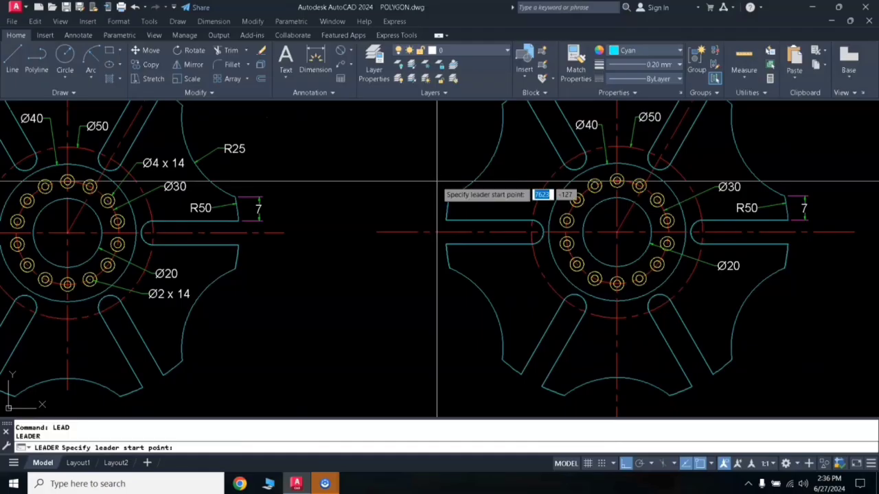
click(657, 190)
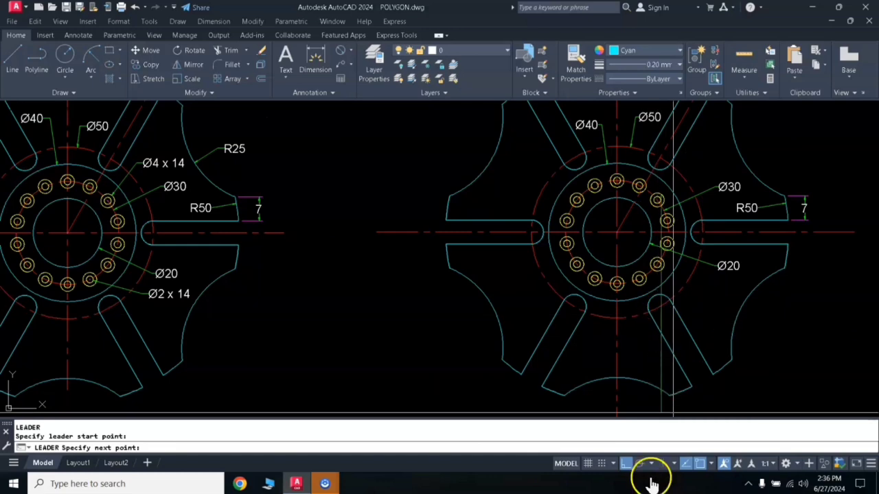
click(700, 164)
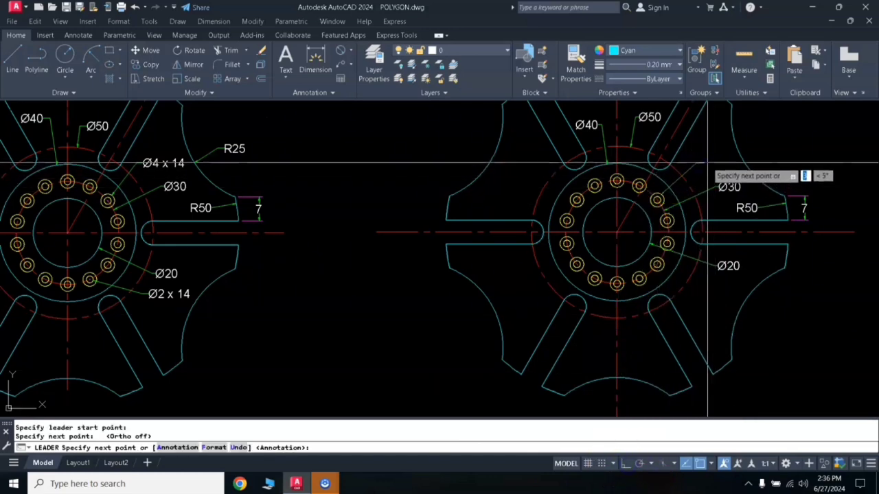
key(Return)
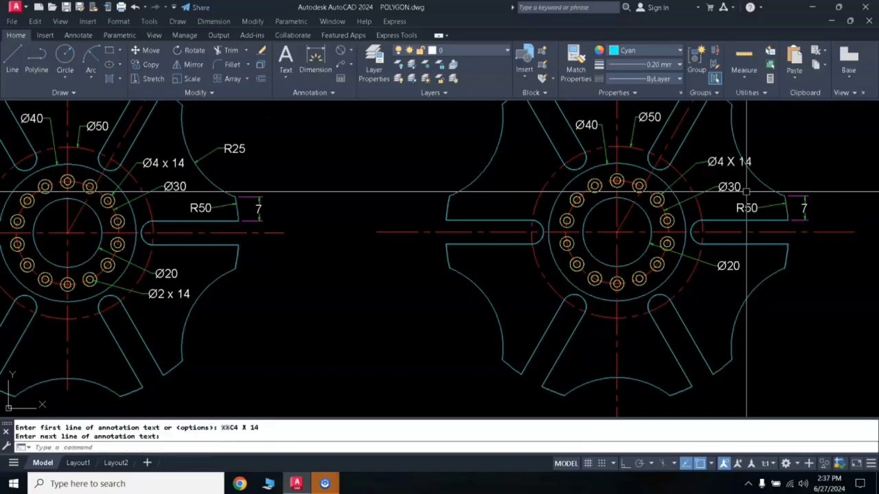
key(Return)
Move the Ø4 X 14 leader text slightly closer to the hub
click(719, 162)
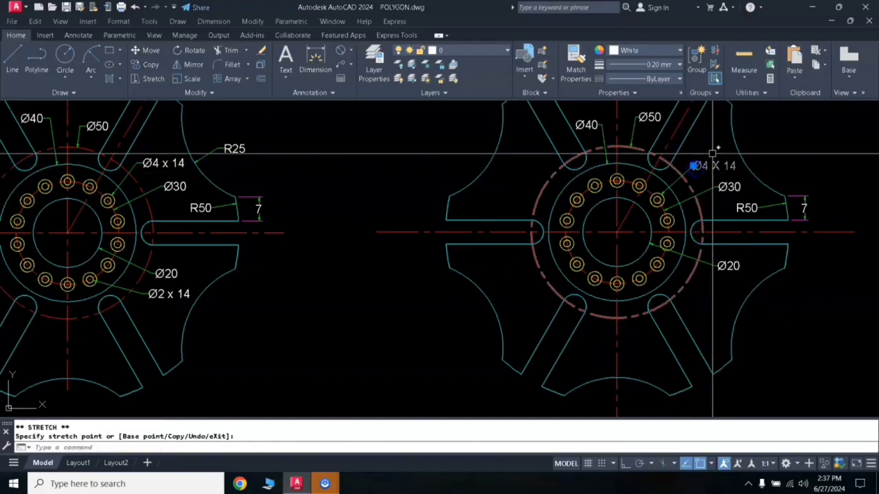
key(Escape)
key(Escape)
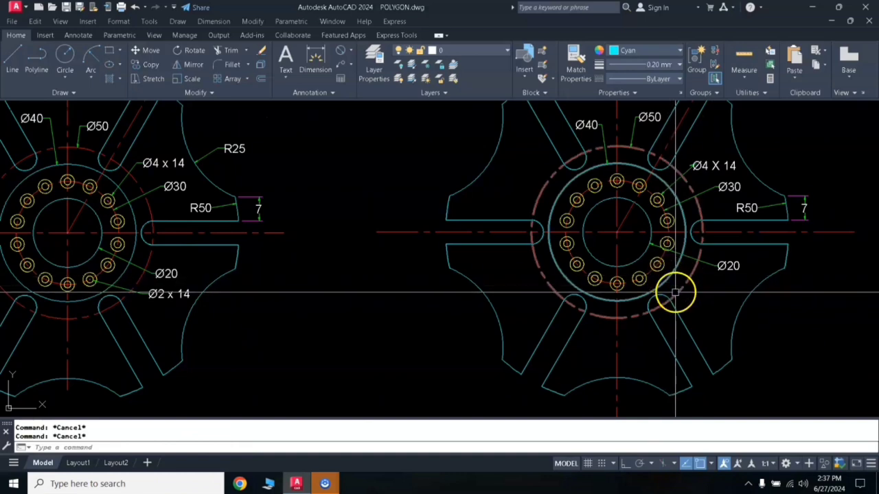
Attach a leader to the inner circle of the lower-right small hole and annotate it Ø2 X 14
scroll(676, 292, up, 2)
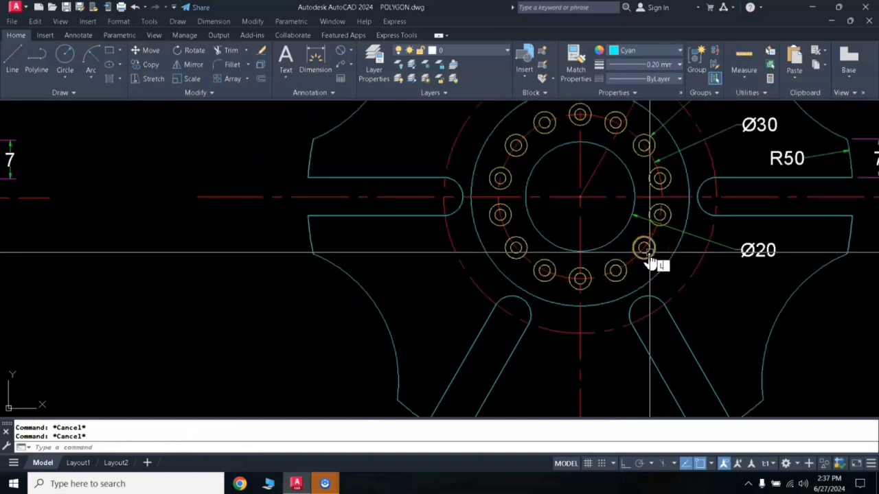
click(649, 254)
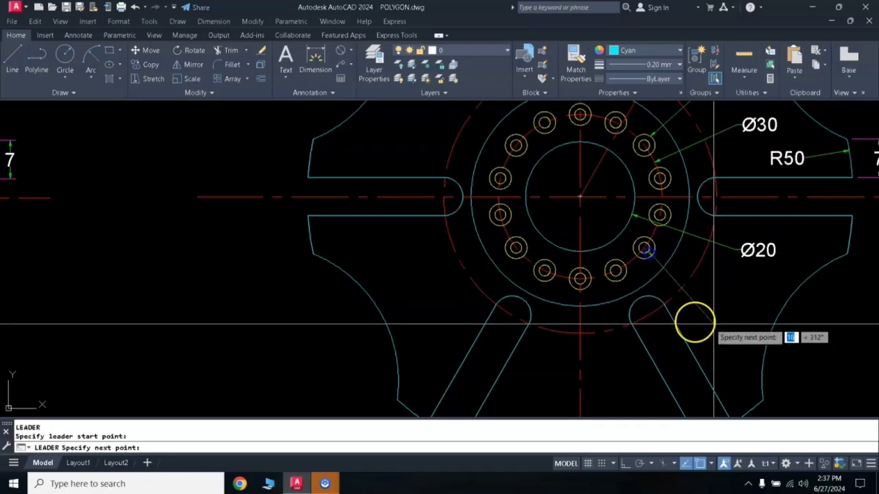
click(689, 302)
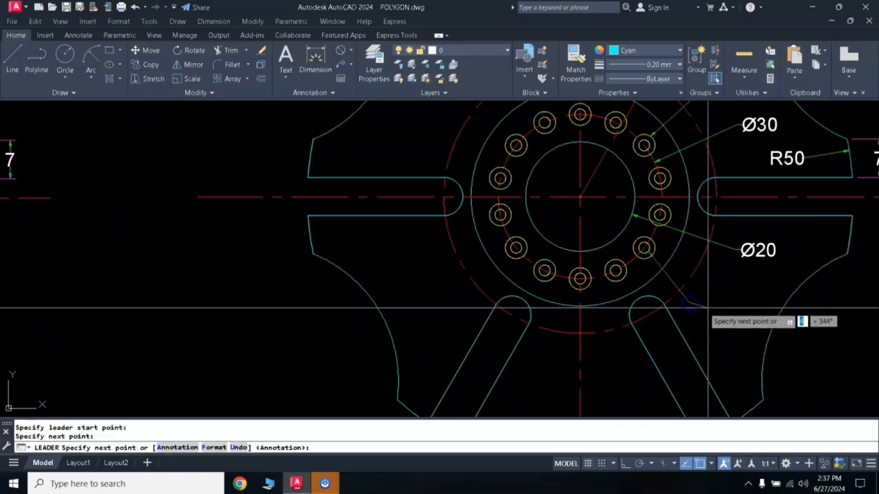
click(725, 304)
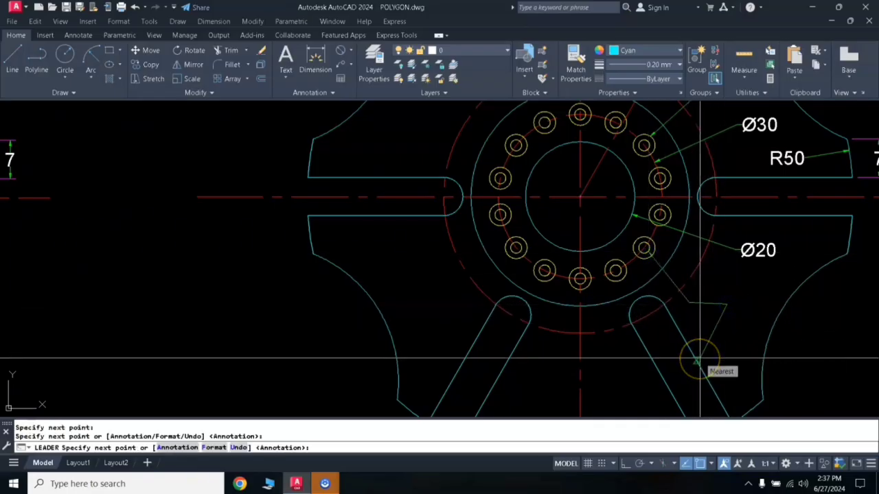
key(Return)
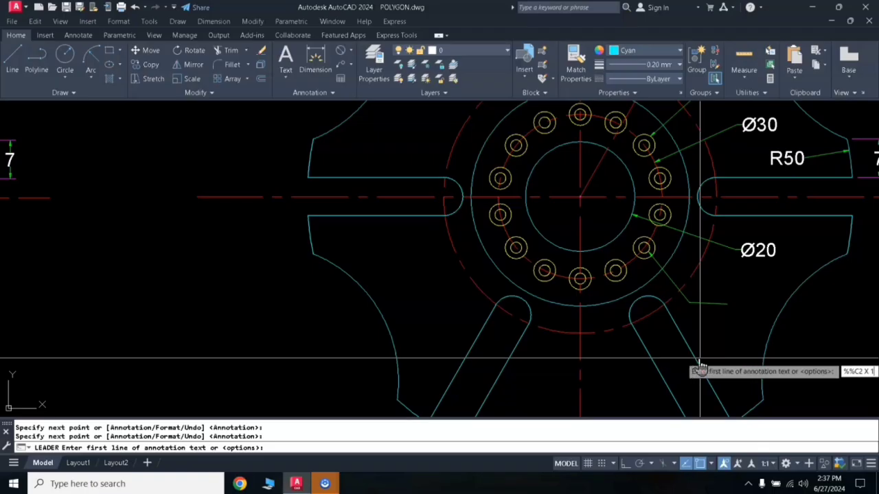
key(Return)
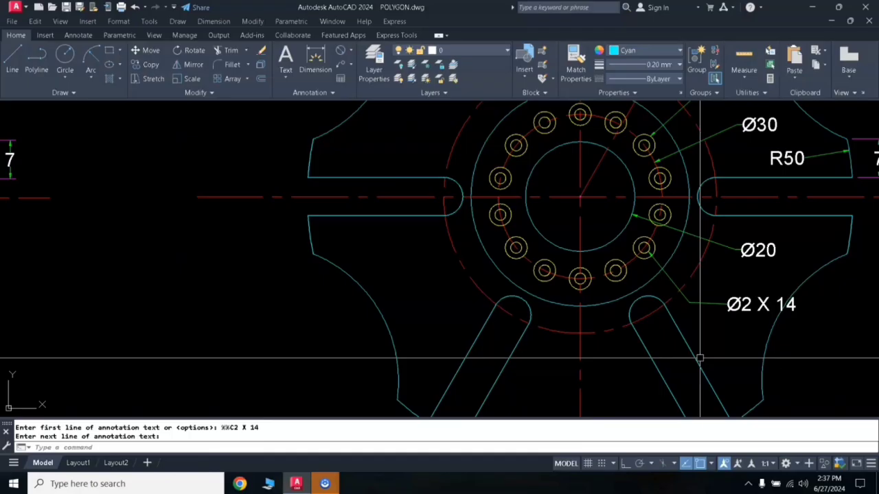
Move the Ø2 X 14 leader text slightly closer to the hub, onto the end of its short horizontal leader segment
click(735, 306)
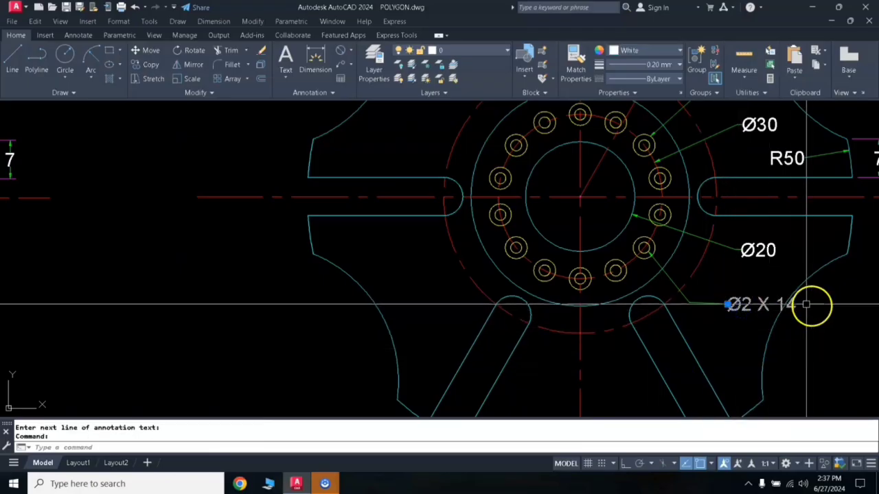
click(728, 304)
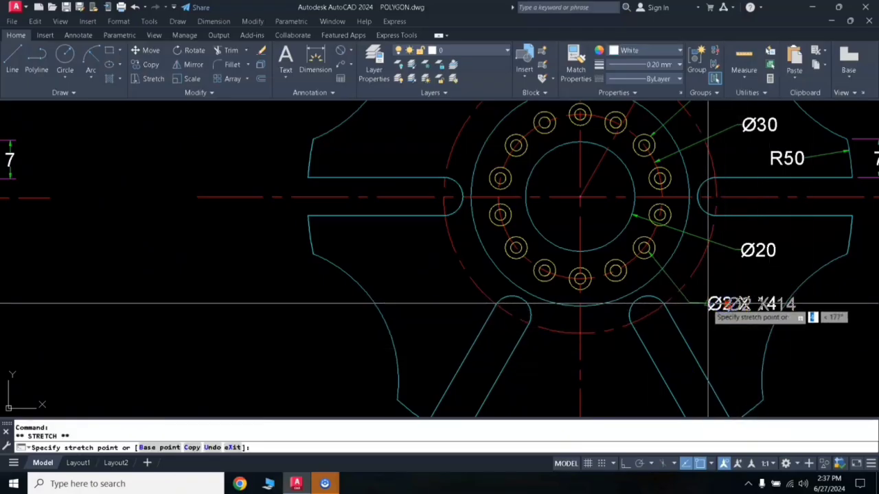
click(704, 302)
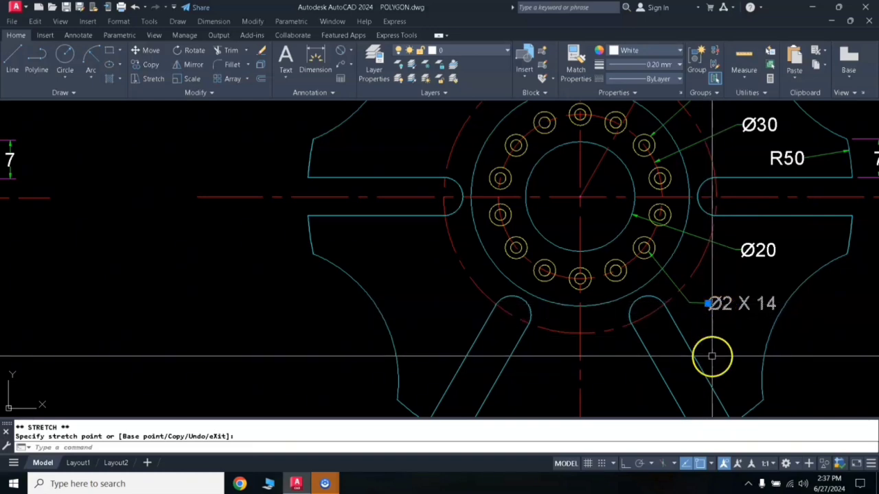
key(Escape)
key(Escape)
Add a radius dimension to the large concave rim arc at the redrawn wheel's upper right, with its text outside the wheel
scroll(711, 313, down, 2)
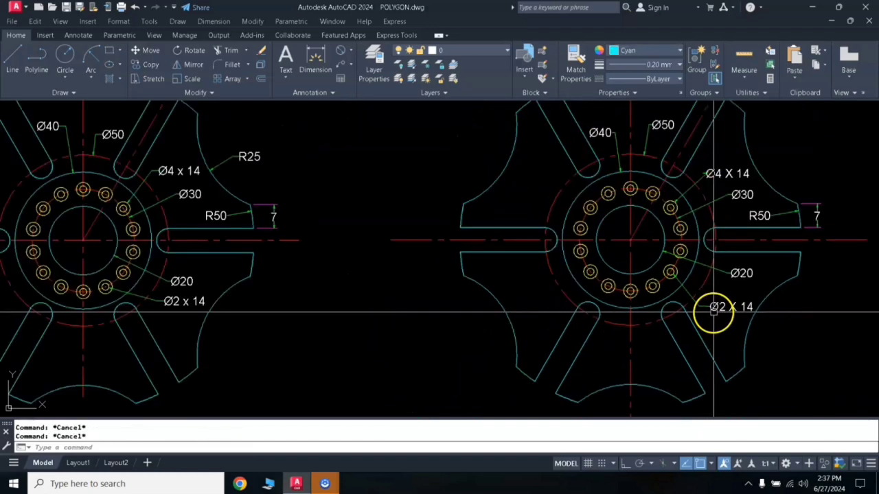
scroll(627, 312, down, 2)
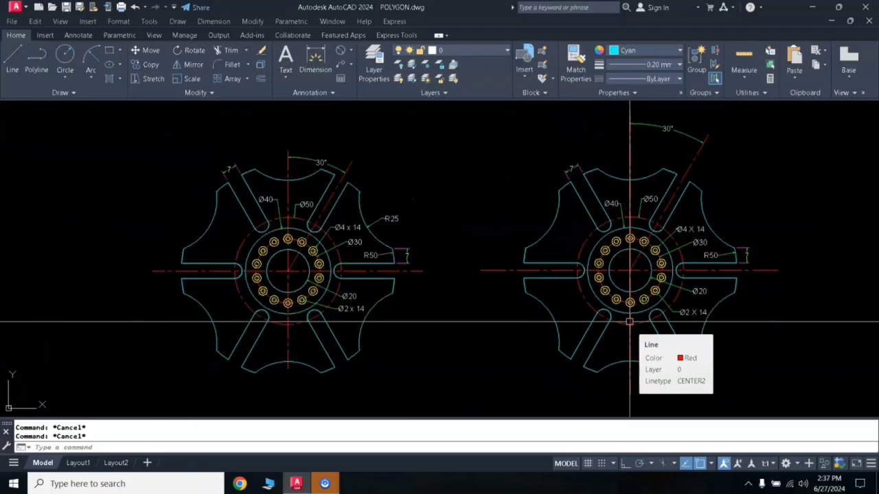
mouse_move(556, 289)
middle_down()
mouse_move(515, 278)
mouse_move(537, 280)
middle_up()
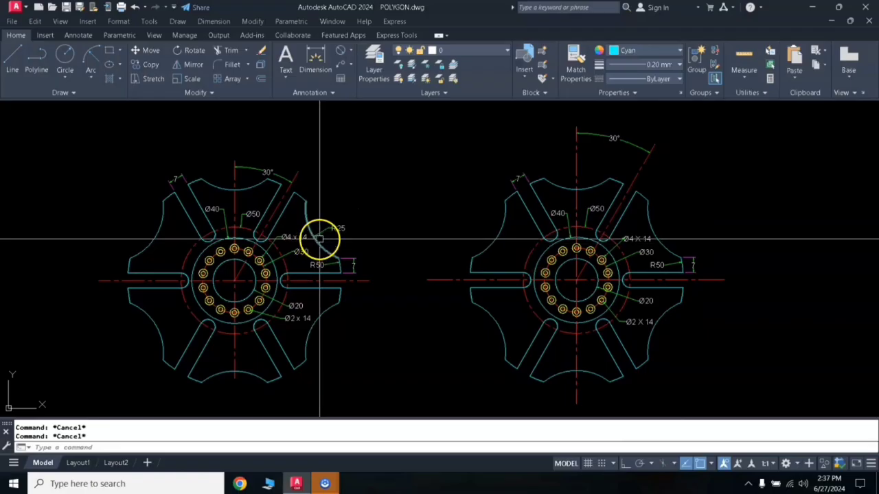
click(350, 51)
click(362, 164)
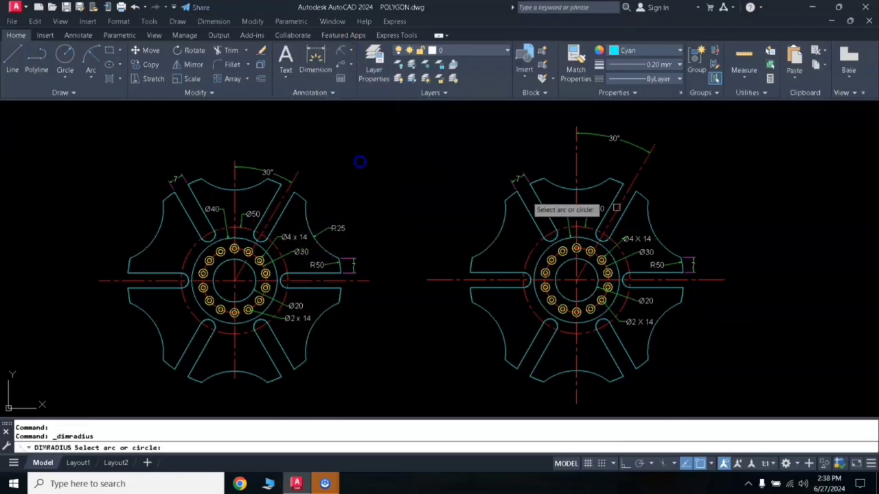
click(655, 238)
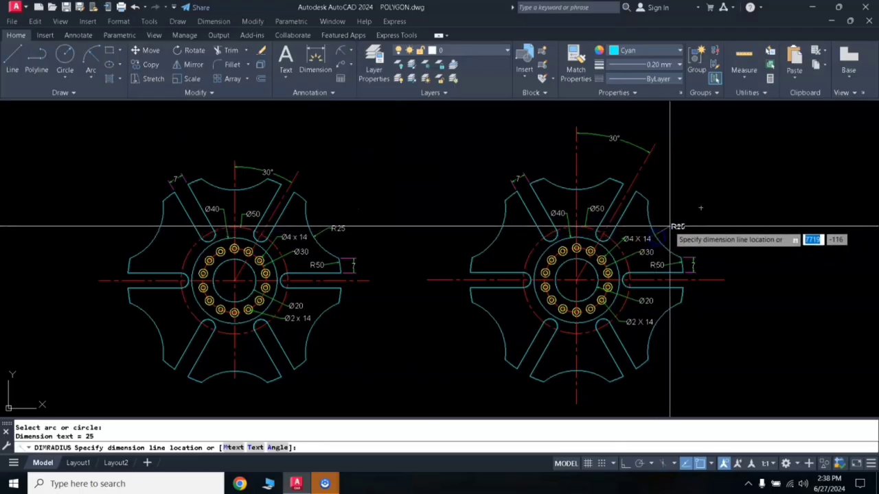
click(672, 226)
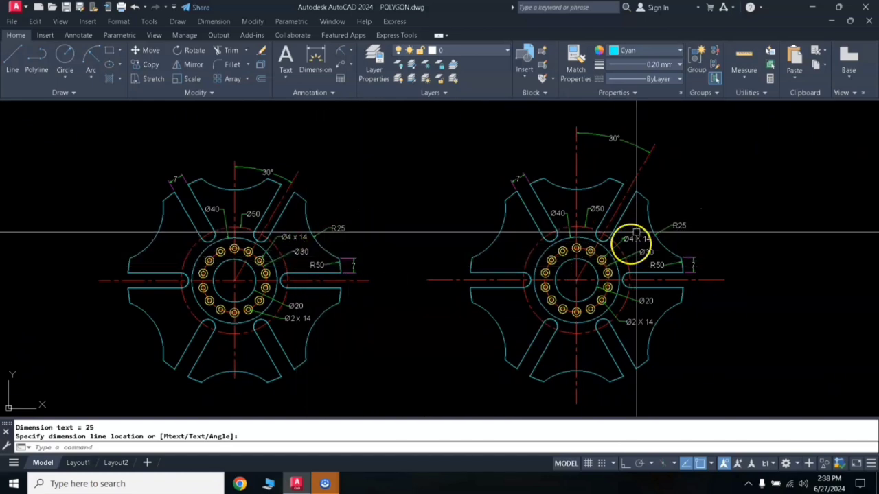
click(688, 264)
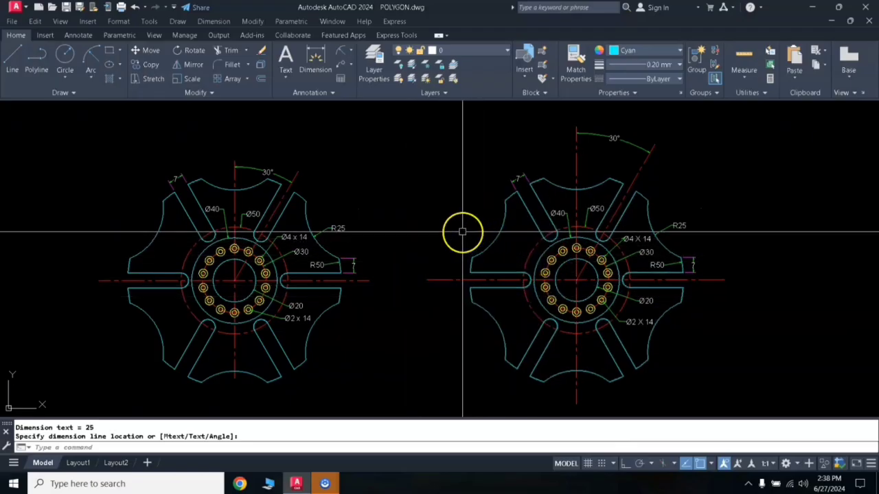
middle_drag(461, 232, 466, 229)
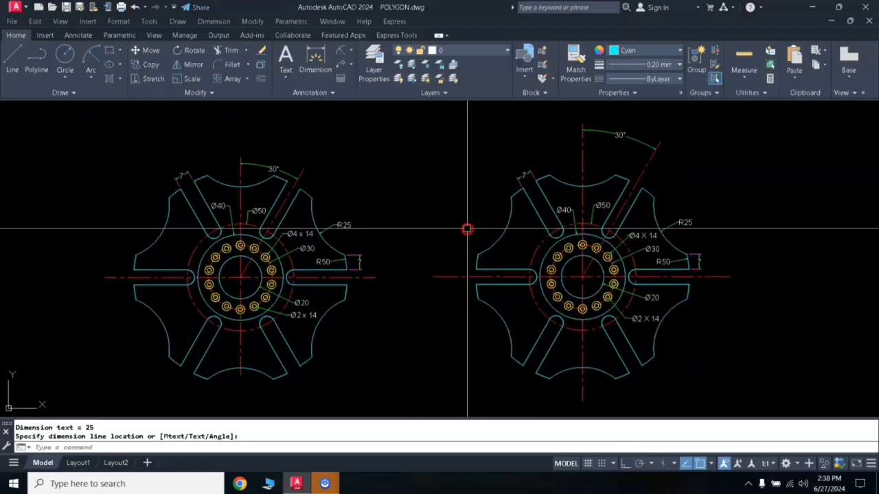